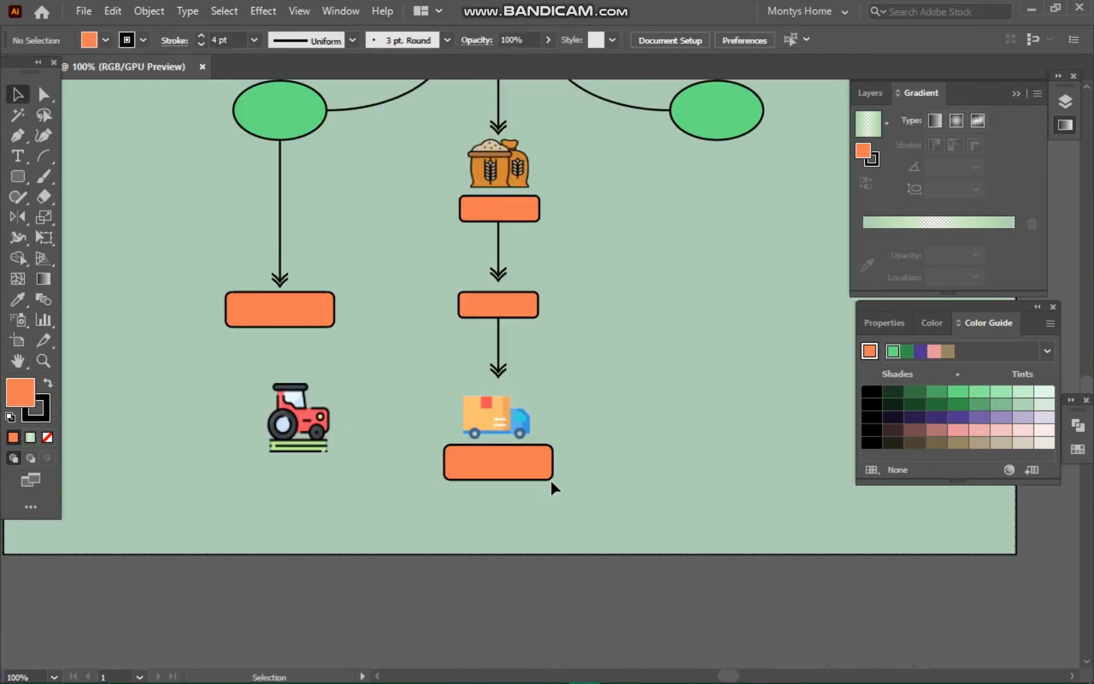
Step: Fit the tractor icon above the second box in the central column and shift the truck section down to make room
left_click_drag(550, 481, 506, 374)
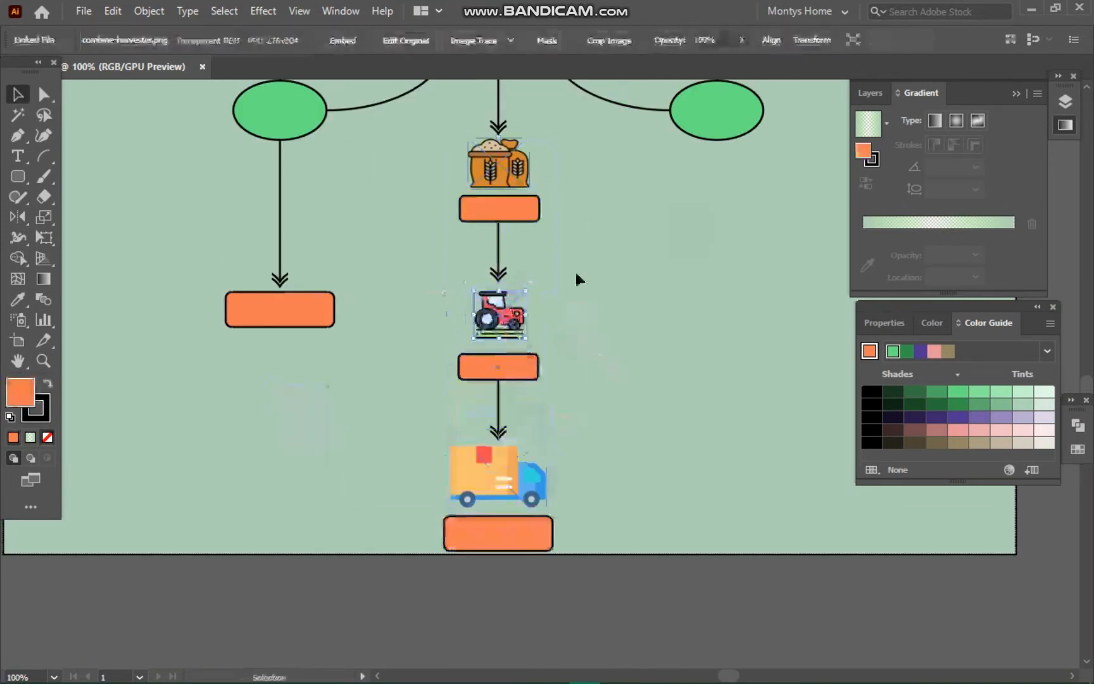
left_click(512, 367)
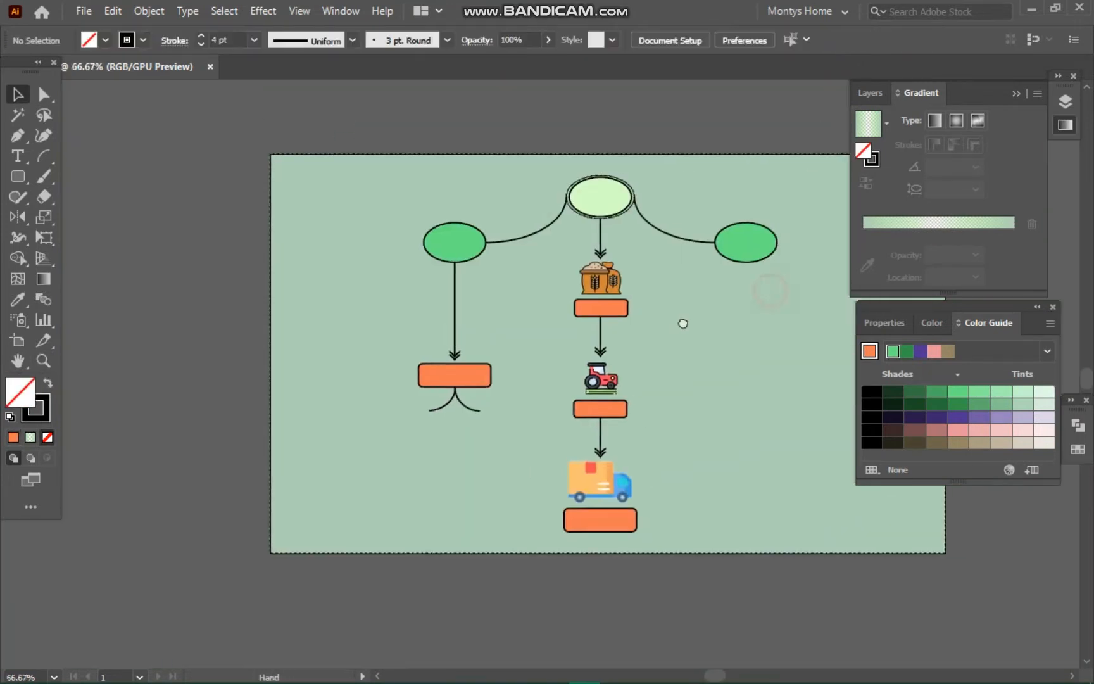
Step: Draw a nine-sided polygon in the empty area beside the column under the left green ellipse
key("ctrl+plus")
right_click(17, 180)
left_click(76, 242)
left_click_drag(216, 324, 251, 375)
key("Up")
key("Up")
key("Up")
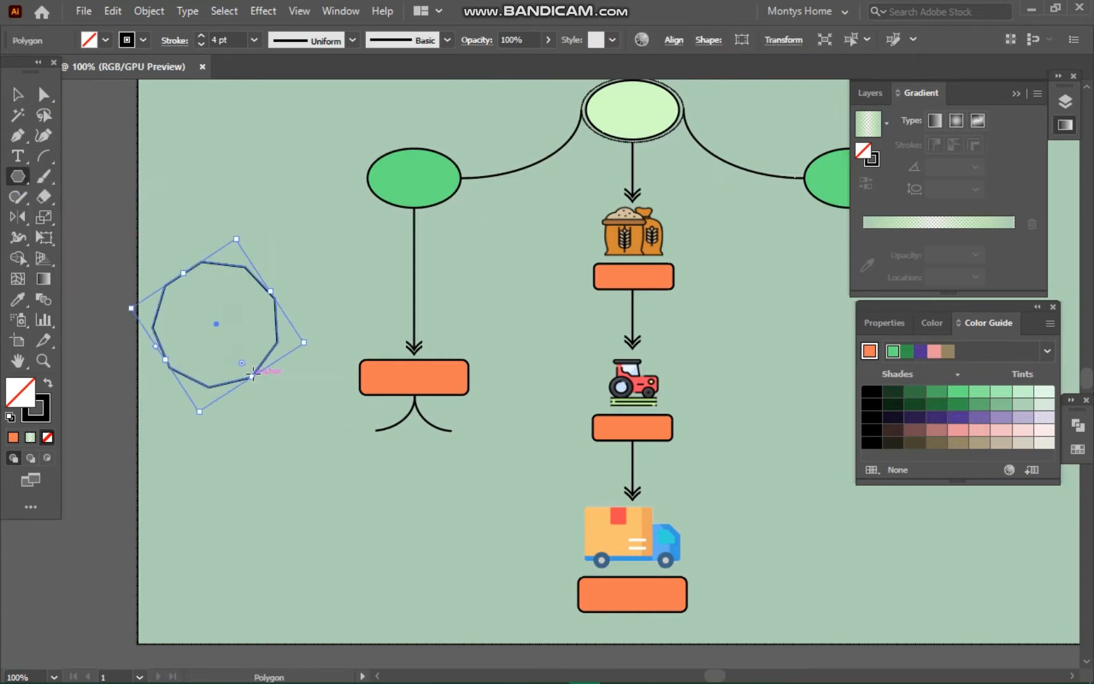
Step: Fill the nine-sided polygon with a light peach tint
left_click(1040, 309)
left_click(848, 456)
left_click(806, 519)
left_click(817, 519)
left_click(828, 520)
left_click(1064, 385)
left_click(992, 399)
left_click(1029, 399)
left_click(1029, 423)
left_click(1009, 424)
left_click(1009, 399)
Step: Move the peach polygon beneath the left orange box and scale it down to fit under the branch curves
left_click(18, 94)
left_click_drag(222, 303, 335, 481)
left_click_drag(418, 520, 360, 508)
mouse_move(315, 493)
left_mouse_down()
mouse_move(349, 444)
mouse_move(356, 461)
mouse_move(492, 469)
mouse_move(319, 463)
left_mouse_up()
Step: Add a matching peach polygon beside the first and thin the outline of the polygons
left_click(1064, 337)
left_click(848, 483)
left_click(699, 325)
left_click(485, 463)
left_click(355, 452)
left_click(916, 479)
Step: Position the two peach polygons side by side under the ends of the two branch curves
left_click(484, 465)
left_click(422, 512)
left_click(336, 462)
left_click(418, 503)
scroll(500, 500, "up", 1)
left_click(504, 501)
left_click_drag(505, 501, 490, 500)
left_click_drag(340, 465, 472, 417)
left_click(402, 465)
Step: Adjust the end points of both branch curves so they meet the edges of the peach polygons
scroll(407, 443, "up", 4)
key("a")
left_click_drag(347, 451, 342, 452)
left_click(443, 471)
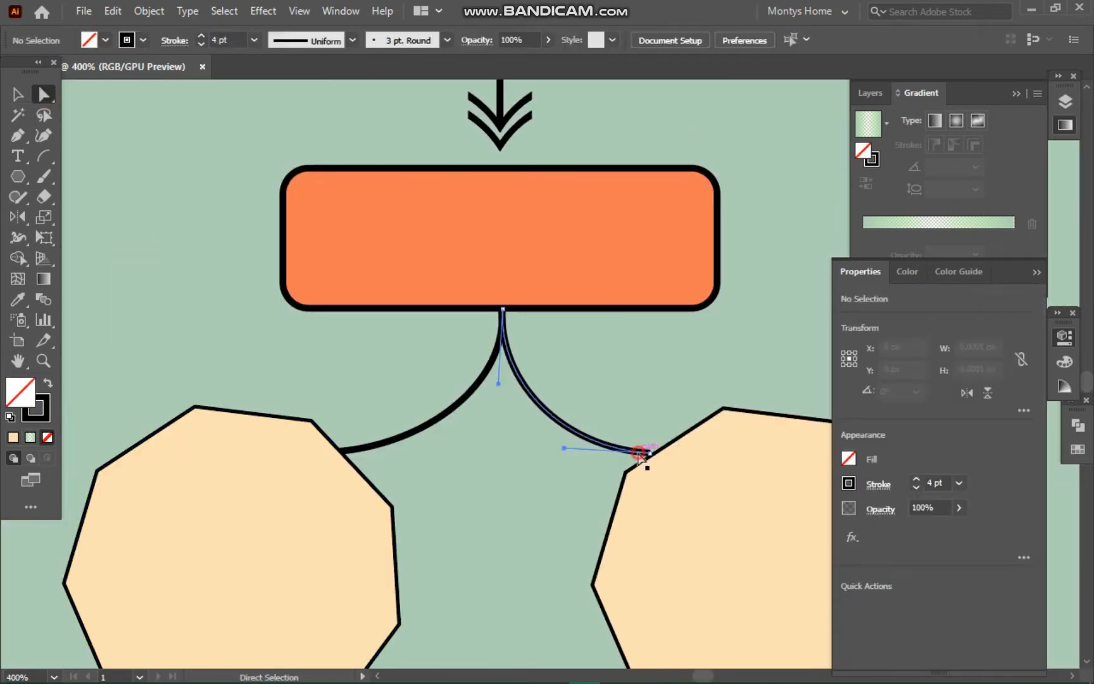
left_click_drag(650, 452, 656, 453)
left_click(674, 371)
Step: Place a short arrow on the outer edge of the left green ellipse, pointing diagonally up and away from it
key("v")
key("ctrl+minus")
key("ctrl+minus")
key("ctrl+minus")
key("ctrl+minus")
left_click_drag(797, 245, 622, 297)
left_click_drag(1003, 276, 878, 320)
left_click_drag(662, 346, 695, 394)
left_click_drag(606, 235, 468, 428)
key("ctrl+plus")
key("ctrl+plus")
left_click_drag(240, 263, 253, 273)
key("ctrl+shift+a")
key("ctrl+shift+a")
key("ctrl+minus")
key("ctrl+minus")
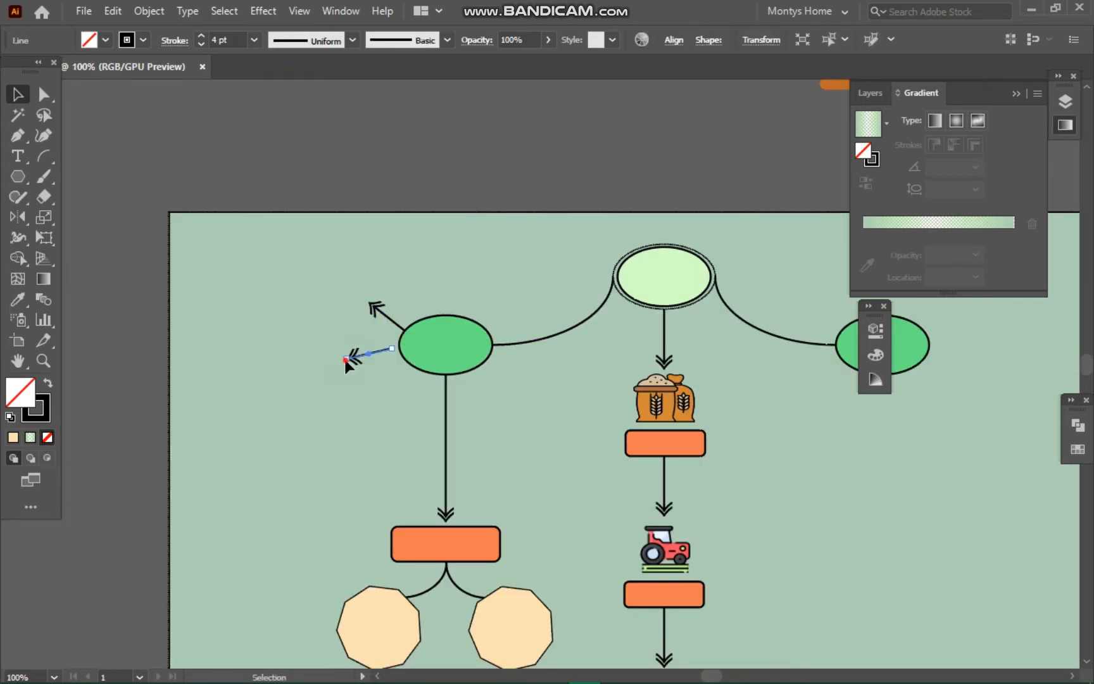
Step: Fan two more arrows out from the left green ellipse, one sideways and one diagonally down, and delete the surplus copy
left_click(391, 351)
key("super")
key("super")
left_click_drag(390, 351, 401, 393)
left_click_drag(346, 406, 357, 425)
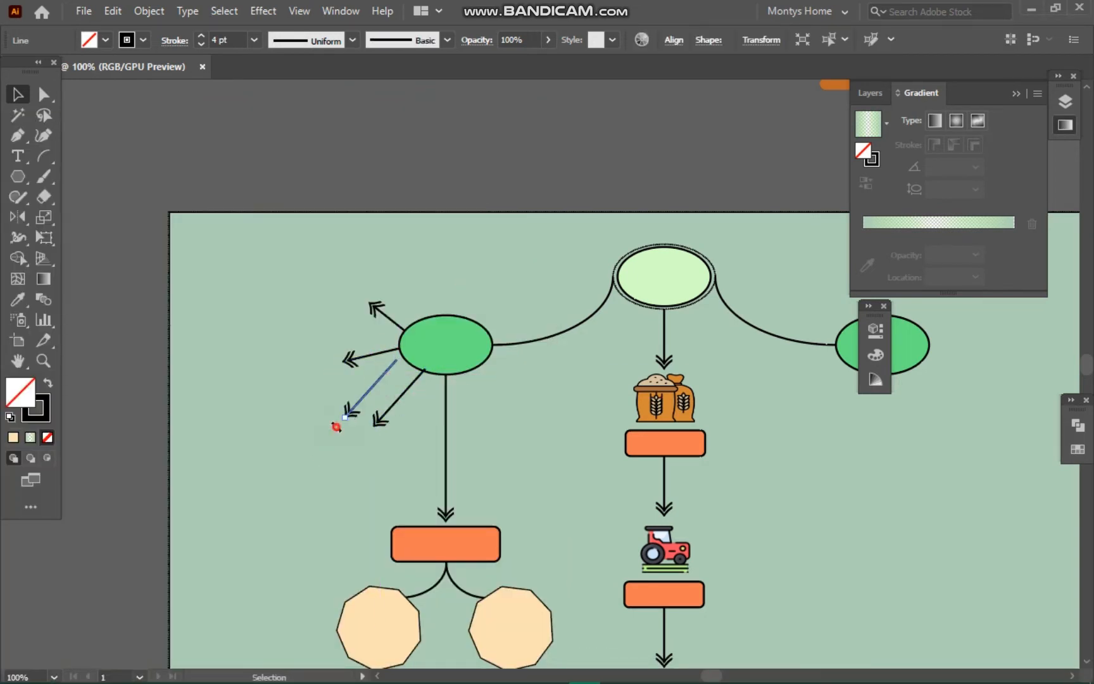
left_click(365, 399)
key("Delete")
Step: Copy the right curved connector and attach it as a curved branch on the outer side of the left green ellipse
left_click_drag(749, 325, 256, 436)
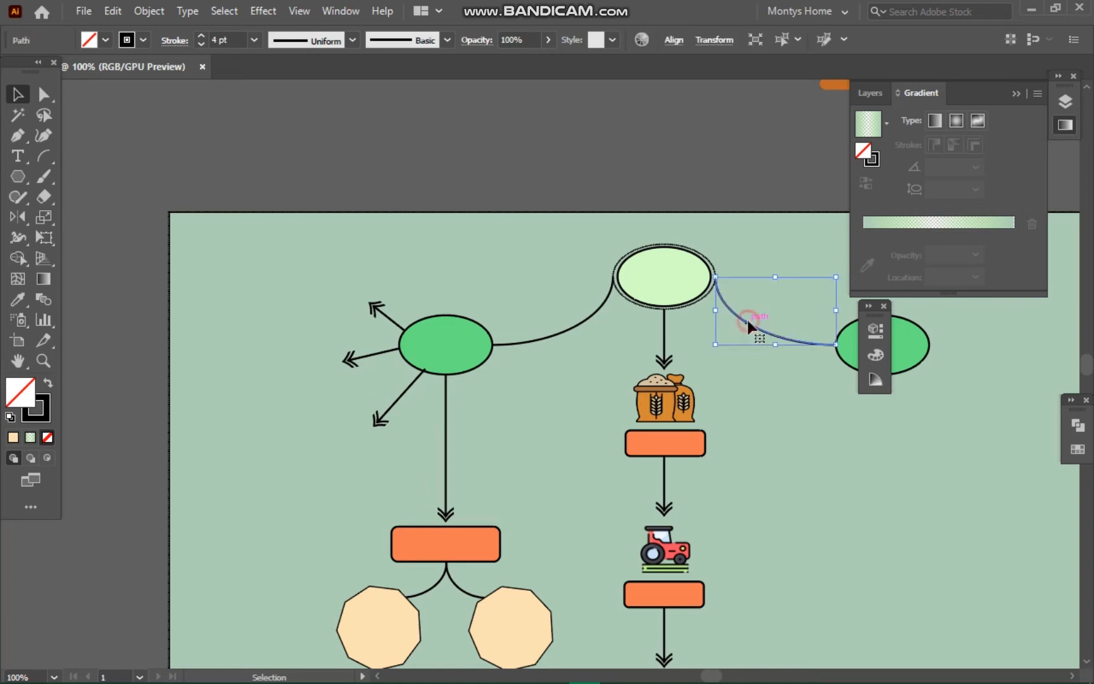
left_click_drag(358, 455, 178, 483)
left_click_drag(297, 387, 232, 547)
Step: Add a short arrow and a smaller copy of the orange box beneath the box in the right column
key("backslash")
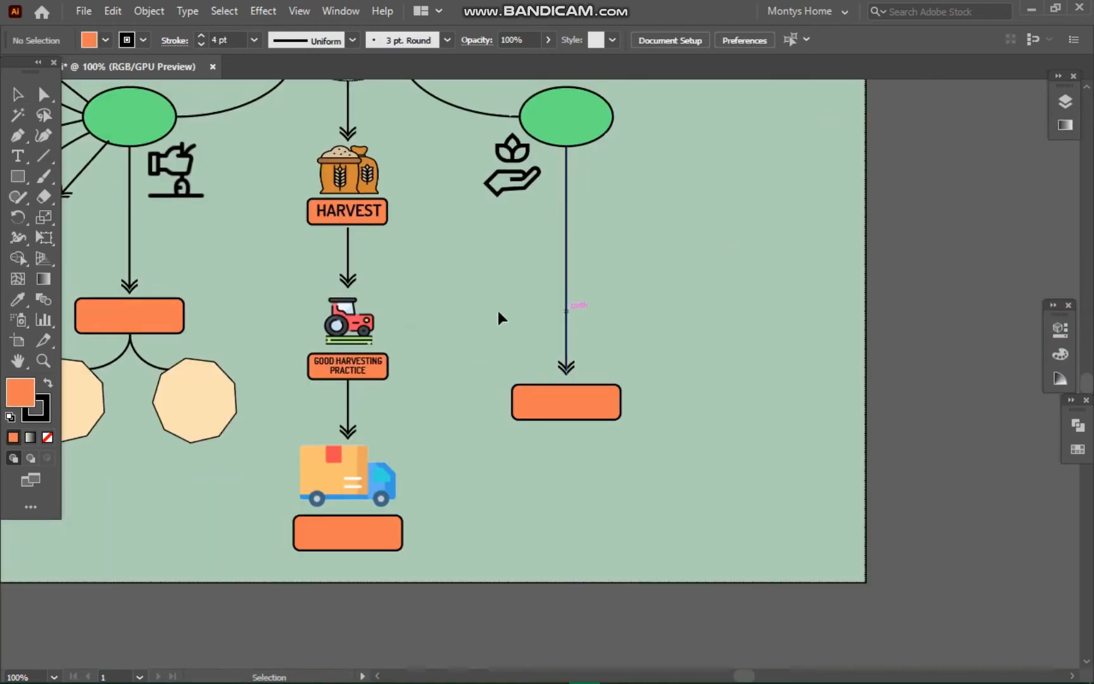
left_click_drag(348, 260, 567, 455)
left_click(568, 520)
left_click_drag(590, 403, 599, 492)
left_click_drag(570, 475, 582, 475)
left_click(633, 447)
Step: Copy the left vertical arrow, rotate it horizontal, and place three short copies as branches along the right column's line
scroll(717, 435, "up", 2)
left_click_drag(130, 310, 670, 334)
left_click_drag(670, 386, 833, 311)
left_click_drag(740, 306, 708, 241)
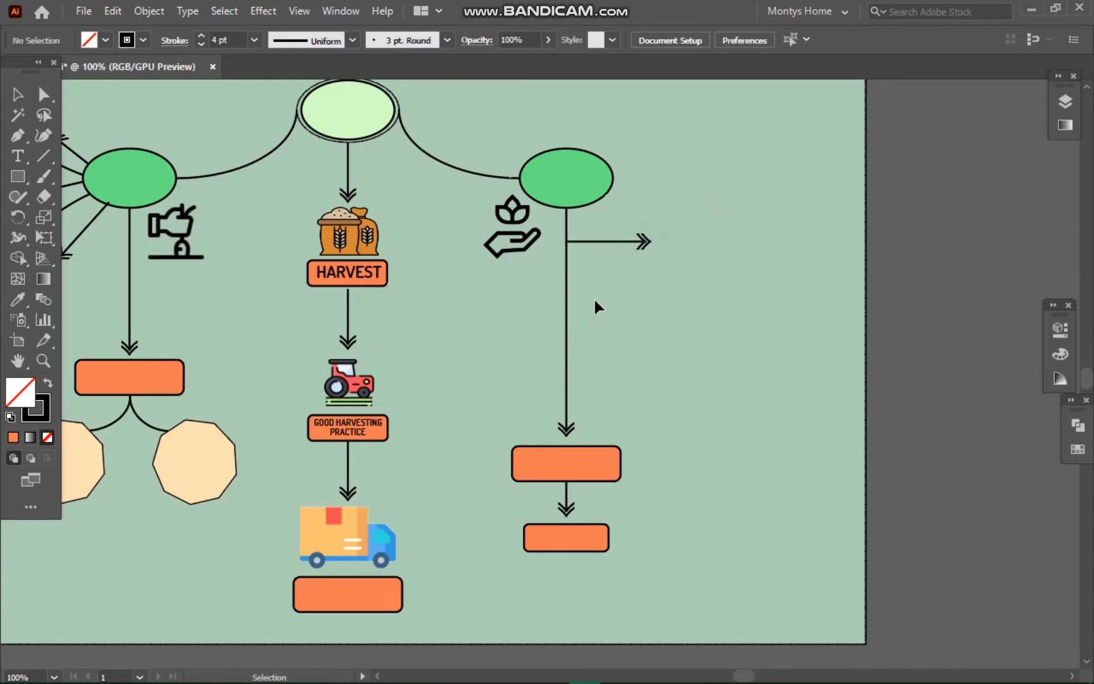
left_click_drag(587, 274, 586, 293)
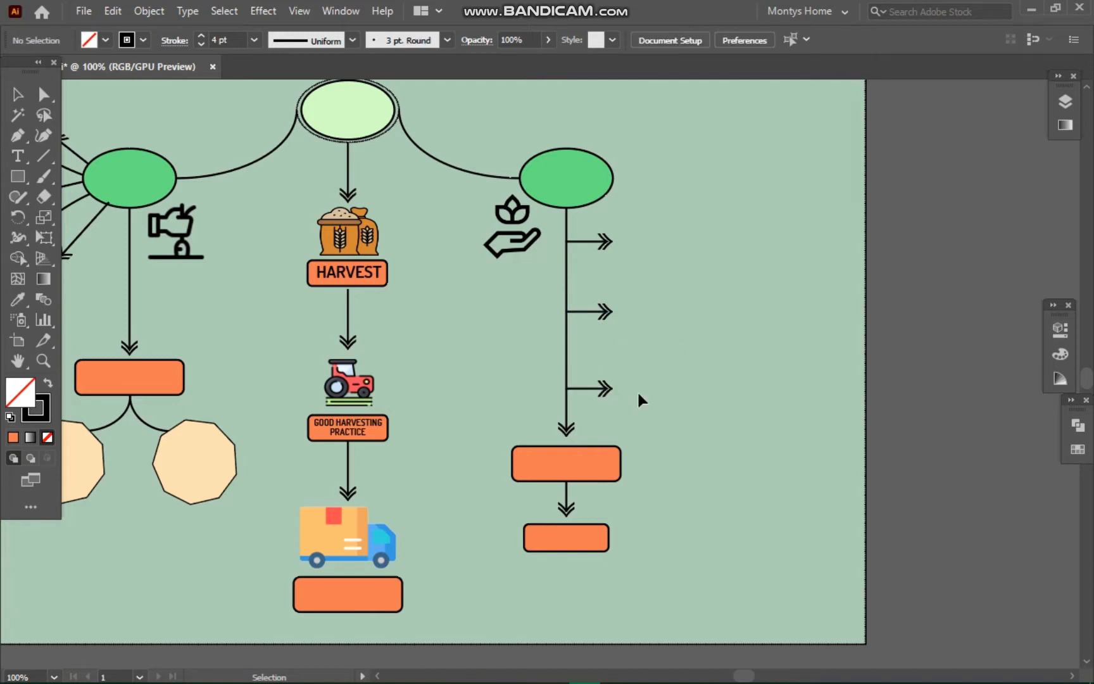
Step: Extend the right column with another short arrow and a copy of the orange box from under the truck
scroll(695, 395, "down", 5)
left_click_drag(603, 282, 603, 354)
left_click(506, 367)
left_click_drag(410, 372, 629, 372)
left_click(757, 296)
Step: Switch to File Explorer and move the masculine-user, no-chemical and biology icon files from Downloads to drive D
scroll(810, 314, "up", 1)
scroll(733, 339, "up", 2)
scroll(703, 290, "down", 1)
left_click_drag(703, 290, 564, 393)
left_click(363, 677)
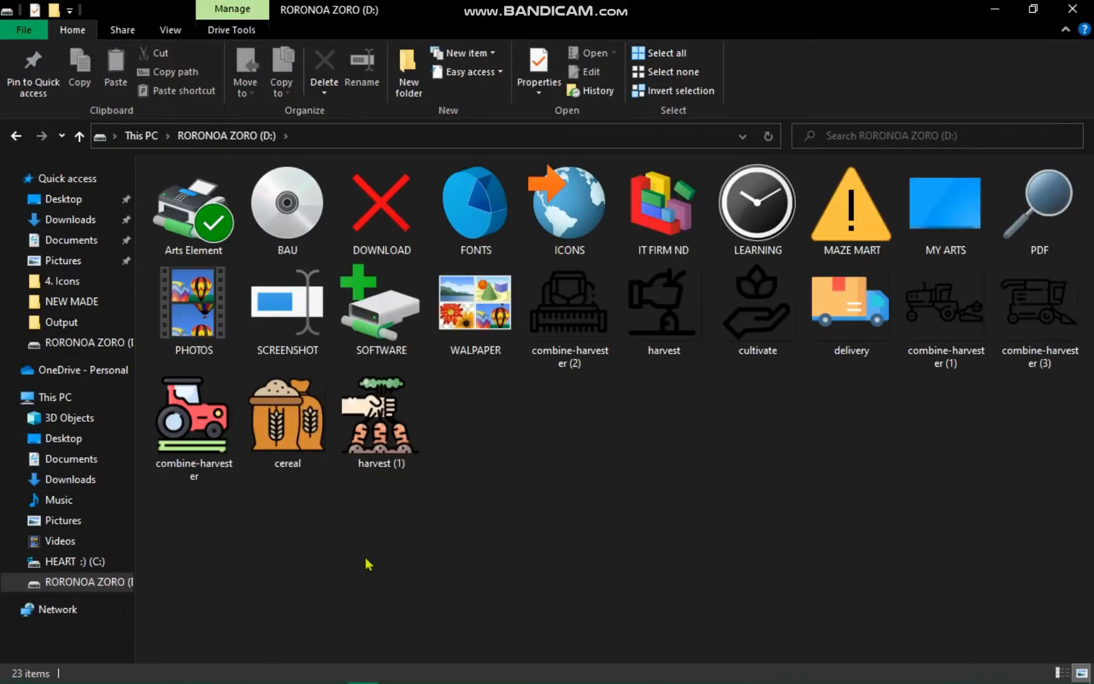
left_click(70, 220)
left_click_drag(690, 208, 542, 252)
key("ctrl+x")
double_click(89, 581)
right_click(750, 526)
left_click(823, 420)
Step: Place the masculine-user, no-chemical and biology icons from drive D into the Illustrator flowchart
left_click_drag(586, 342, 607, 327)
left_click(367, 673)
left_click_drag(288, 418, 763, 359)
left_click(365, 675)
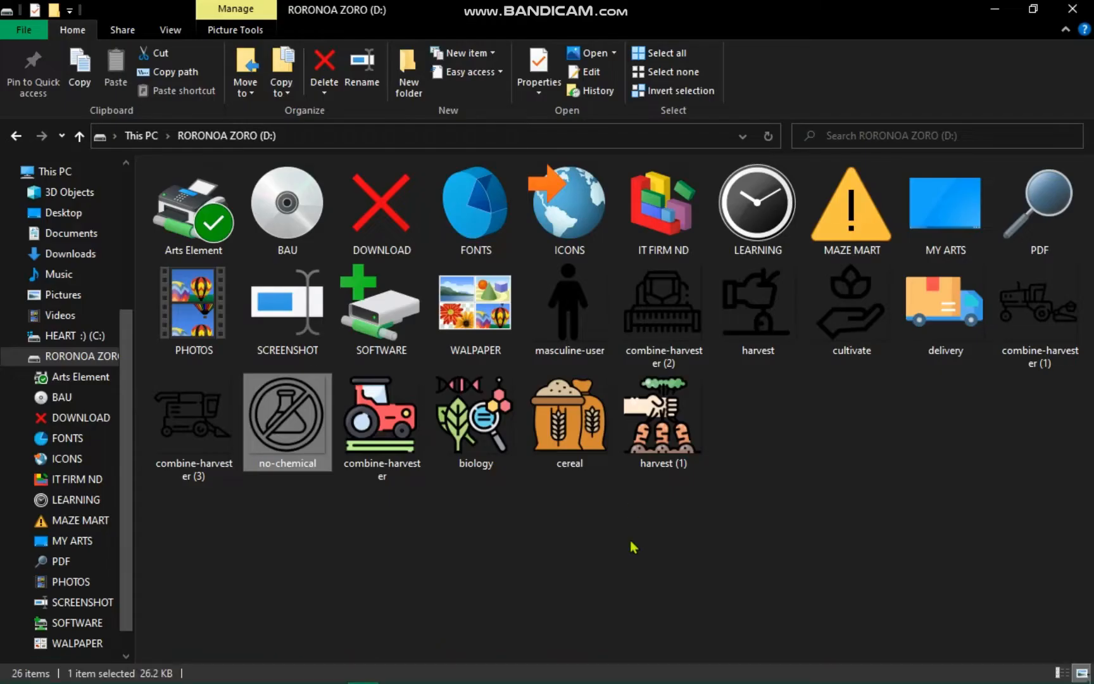
left_click_drag(475, 417, 762, 248)
Step: Scale down the newly placed no-chemical and person icons, undoing the first resize attempt
left_click_drag(829, 316, 785, 271)
key("ctrl+z")
left_click(765, 356)
left_click_drag(812, 404, 770, 363)
left_click(608, 327)
left_click_drag(660, 378, 621, 340)
Step: Shrink the biology icon and place it at the tip of the right column's uppermost branch arrow
key("ctrl+equal")
key("ctrl+equal")
left_click_drag(563, 388, 601, 582)
left_click_drag(915, 240, 566, 350)
left_click_drag(627, 397, 525, 294)
left_click_drag(484, 247, 446, 293)
left_click_drag(489, 344, 472, 329)
left_click_drag(450, 285, 449, 296)
Step: Shrink the person icon and place it at the middle branch arrow, and move the no-chemical icon to the lowest one
left_click(592, 557)
left_click_drag(648, 635, 573, 560)
left_click_drag(545, 552, 415, 428)
left_click_drag(943, 492, 459, 520)
left_click_drag(430, 488, 422, 518)
Step: Reduce the biology icon slightly and realign it with its branch arrow
left_click(525, 446)
left_click(437, 301)
left_click_drag(469, 338, 459, 327)
left_click_drag(431, 296, 431, 307)
left_click(672, 254)
key("ctrl+minus")
key("ctrl+minus")
Step: Lock Layer 1, enlarge the background rectangle on Layer 2 beyond all sides of the artboard, and relock Layer 2
left_click_drag(552, 413, 745, 377)
left_click(1065, 101)
left_click(955, 138)
left_click(882, 120)
left_click(881, 138)
left_click(795, 312)
left_click_drag(833, 571, 1035, 663)
scroll(834, 541, "down", 1)
left_click_drag(947, 454, 859, 444)
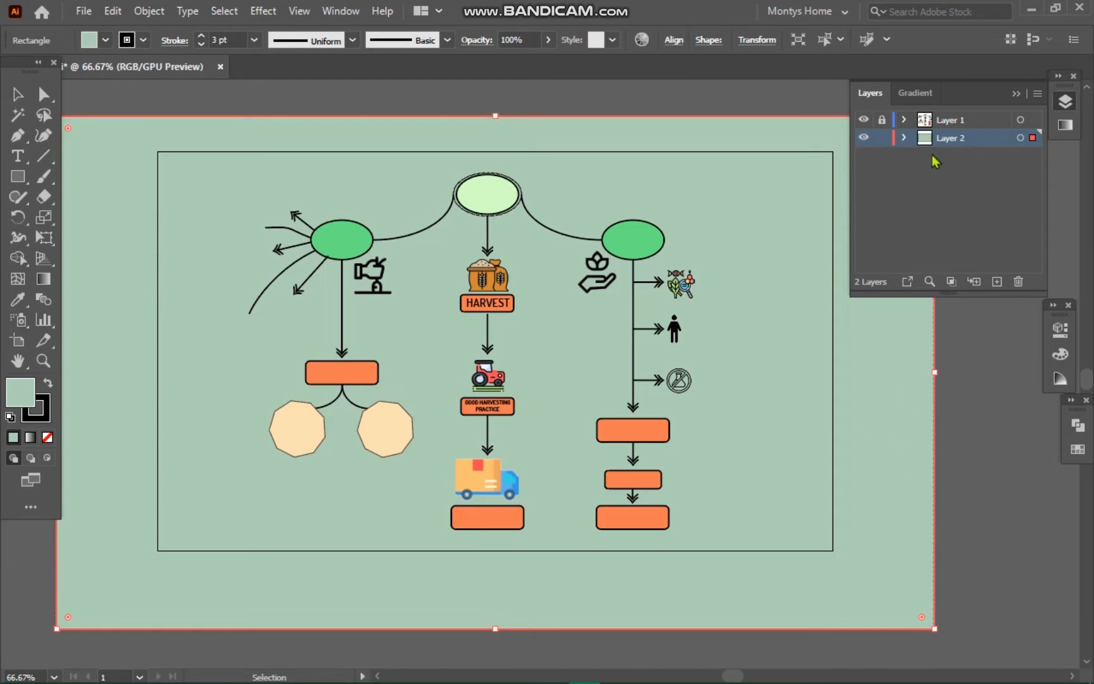
left_click(881, 137)
Step: Resize the artboard to about 3361 by 1964 px so it matches the enlarged background rectangle
left_click(670, 40)
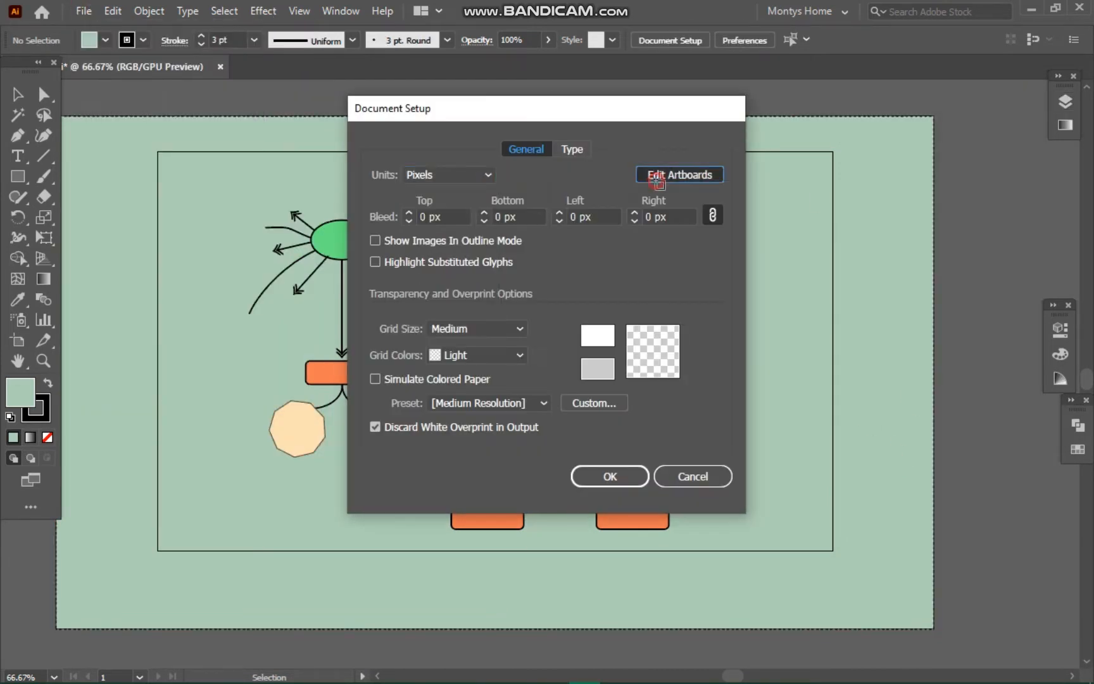
left_click(686, 173)
left_click_drag(158, 550, 56, 631)
key("Return")
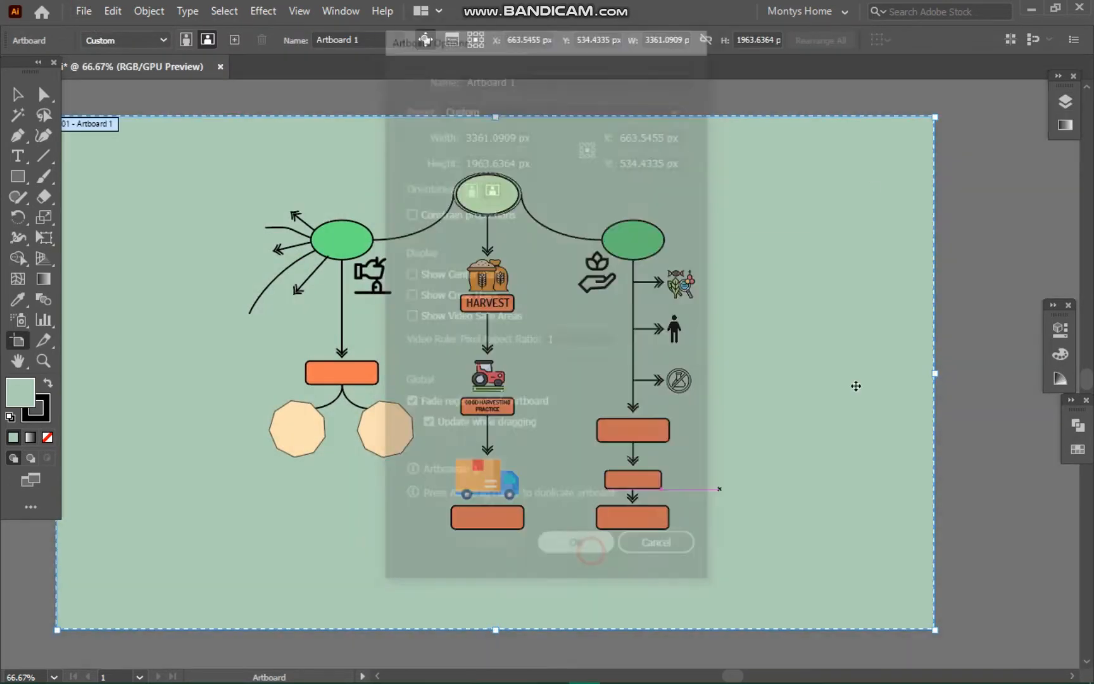
key("Escape")
key("Escape")
Step: Enlarge the biology and person icons slightly beside their branch arrows in the right column
left_click_drag(817, 364, 767, 383)
key("ctrl+plus")
key("ctrl+plus")
left_click(738, 223)
left_click_drag(772, 252, 782, 262)
left_click(726, 321)
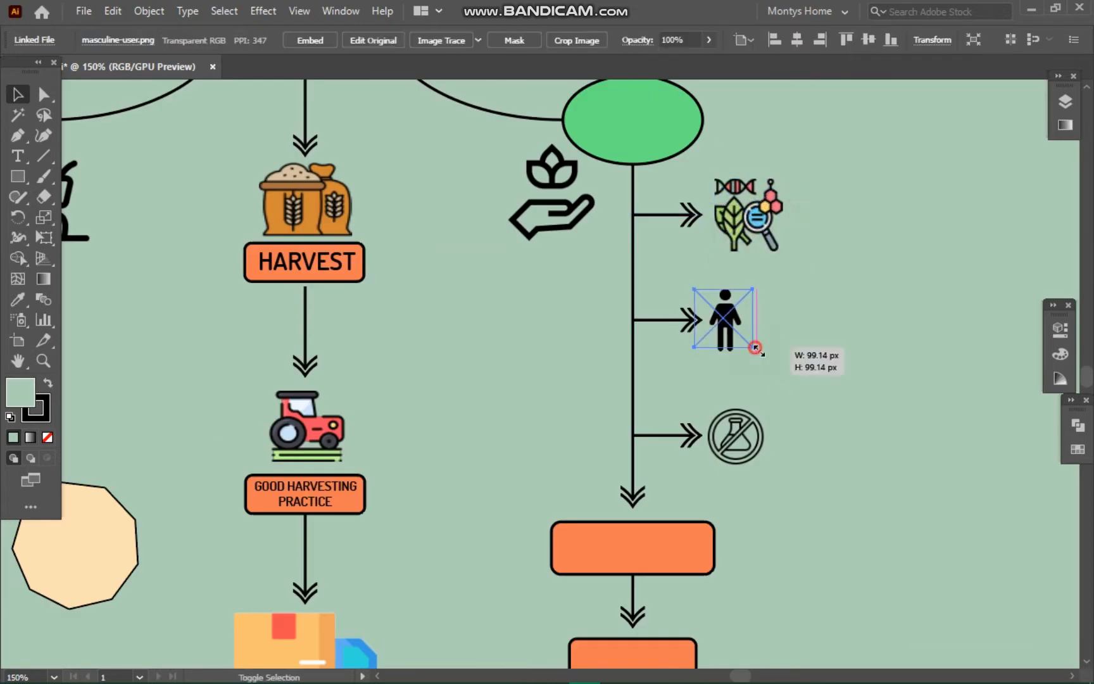
left_click_drag(755, 350, 770, 365)
Step: Enlarge the no-chemical icon and recentre it on the lowest branch arrow
left_click(736, 437)
left_click_drag(766, 466, 788, 489)
left_click_drag(748, 448, 748, 429)
left_click(891, 374)
key("ctrl+minus")
key("ctrl+minus")
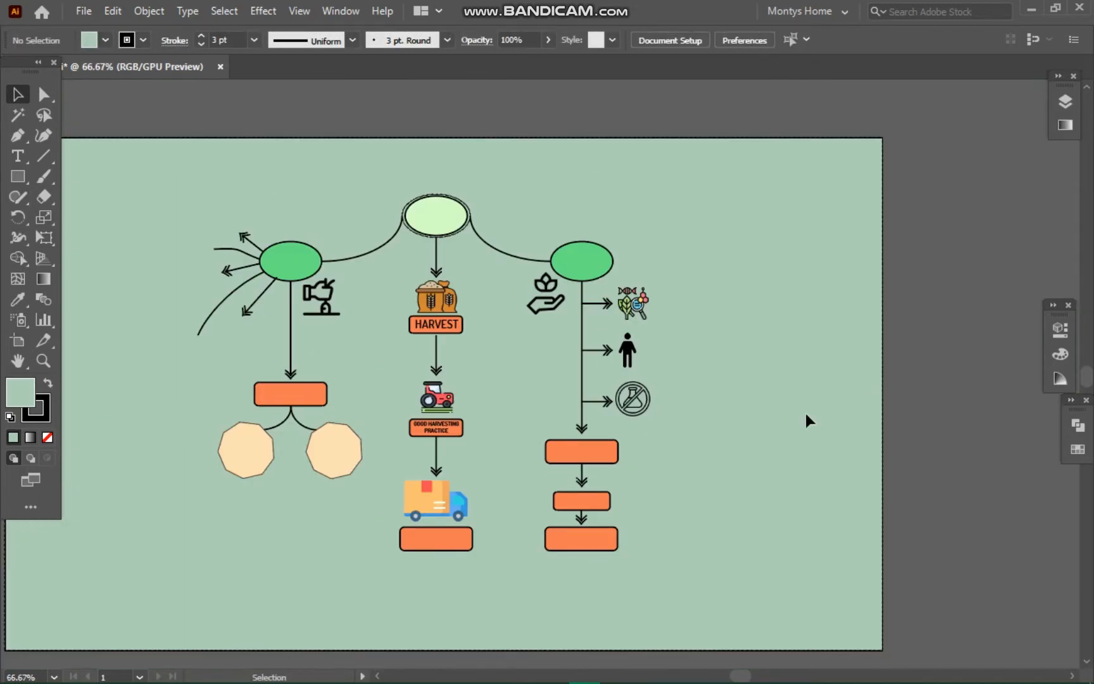
left_click_drag(605, 456, 719, 308, "alt")
key("ctrl+plus")
key("ctrl+plus")
left_click_drag(623, 374, 558, 373)
mouse_move(508, 401)
left_mouse_down()
mouse_move(503, 431)
mouse_move(509, 397)
left_mouse_up()
key("Delete")
key("ctrl+minus")
key("ctrl+minus")
left_click_drag(637, 460, 857, 397)
scroll(854, 392, "down", 1)
left_click(1065, 102)
double_click(1002, 139)
left_click(630, 389)
left_click(1065, 103)
key("ctrl+z")
key("ctrl+z")
key("ctrl+z")
key("ctrl+z")
key("ctrl+z")
left_click(795, 305)
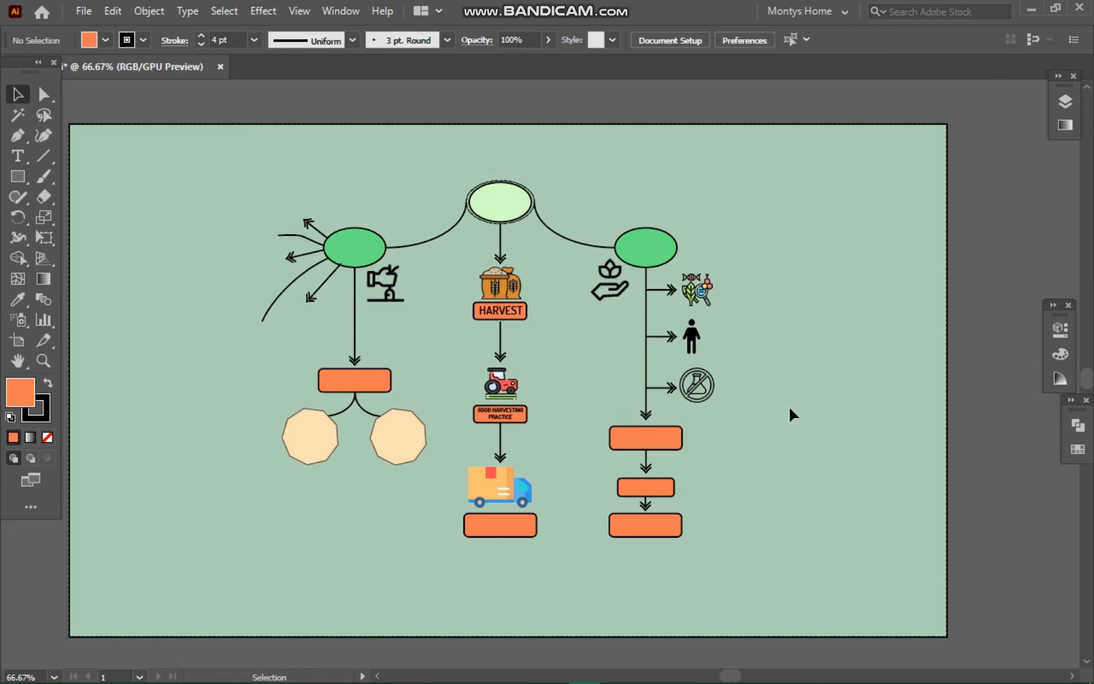
Step: Move the delivery truck and both bottom boxes further down, and lengthen the arrow below GOOD HARVESTING PRACTICE to reach the truck
key("ctrl+plus")
key("ctrl+plus")
left_click_drag(560, 572, 552, 238)
left_click_drag(420, 454, 773, 385)
left_click(709, 403, "shift")
left_click_drag(710, 408, 745, 537)
left_click_drag(459, 275, 469, 427)
left_click(471, 310)
left_click(441, 204)
left_click_drag(441, 238, 720, 503)
left_click(682, 491)
scroll(683, 491, "up", 1)
Step: Bring the warehouse.png and yellow-cab truck images into the flowchart, beside the right column
left_click(489, 505)
key("ctrl+c")
key("ctrl+v")
key("alt+Tab")
left_click_drag(570, 419, 847, 452)
left_click(362, 671)
left_click_drag(945, 304, 840, 288)
key("ctrl+1")
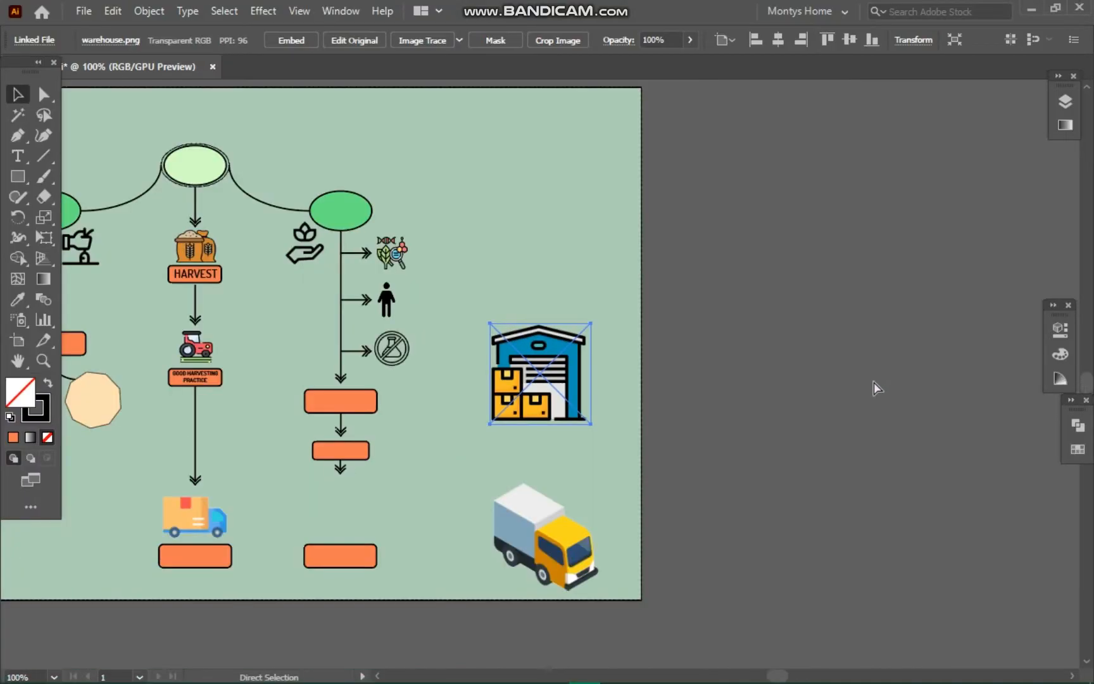
Step: Shrink both new icons, placing the warehouse beside the right column's second box and the truck above its bottom box
left_click_drag(589, 425, 403, 453)
left_click(585, 401)
left_click_drag(481, 395, 816, 375)
key("ctrl+plus")
key("ctrl+plus")
left_click_drag(664, 467, 314, 180)
left_click_drag(958, 430, 688, 408)
left_click_drag(816, 512, 695, 391)
left_click_drag(656, 331, 514, 352)
left_click(513, 273)
left_click_drag(664, 235, 636, 234)
left_click(757, 237)
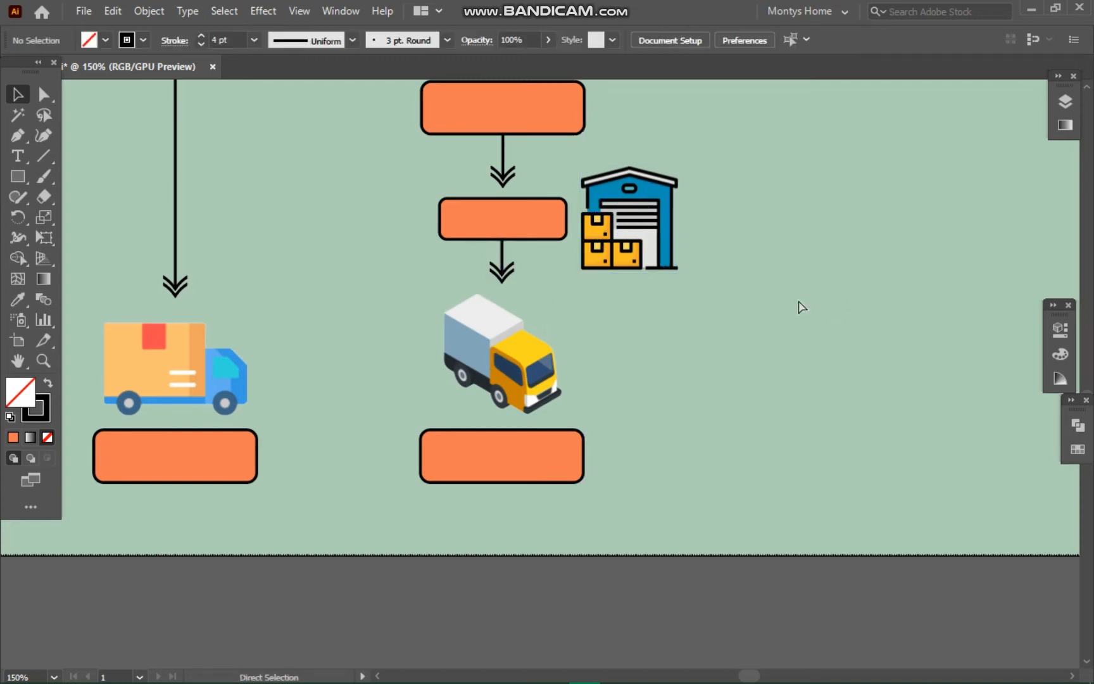
Step: Move the HARVEST label onto the first box below the right column's long arrow, replace its text with "drying" and adjust its size and position
scroll(264, 464, "up", 10)
left_click(199, 198)
left_click_drag(199, 198, 525, 482)
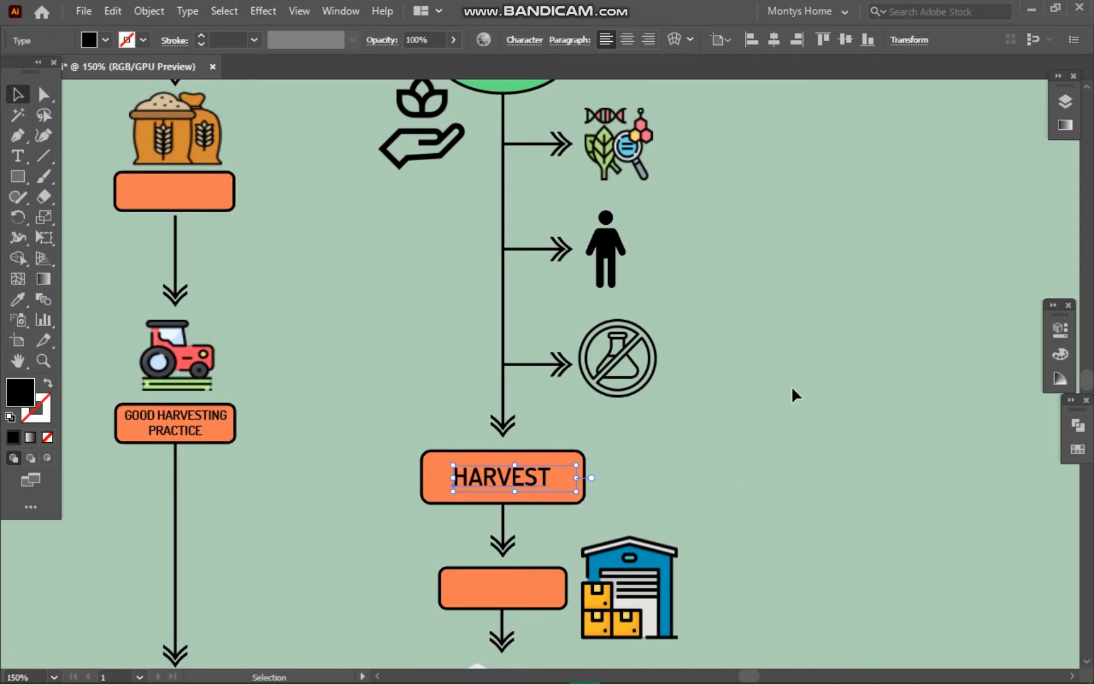
double_click(538, 483)
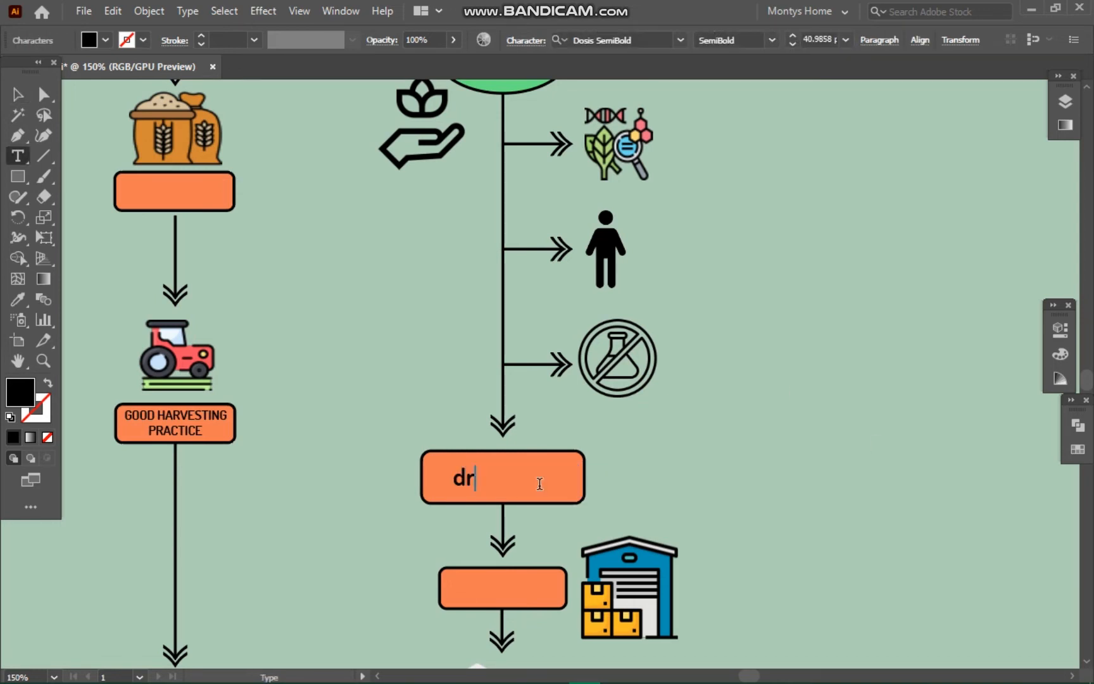
left_click(644, 450, "ctrl")
key("v")
left_click_drag(494, 475, 523, 476)
left_click_drag(546, 493, 545, 479)
key("Delete")
key("ctrl+z")
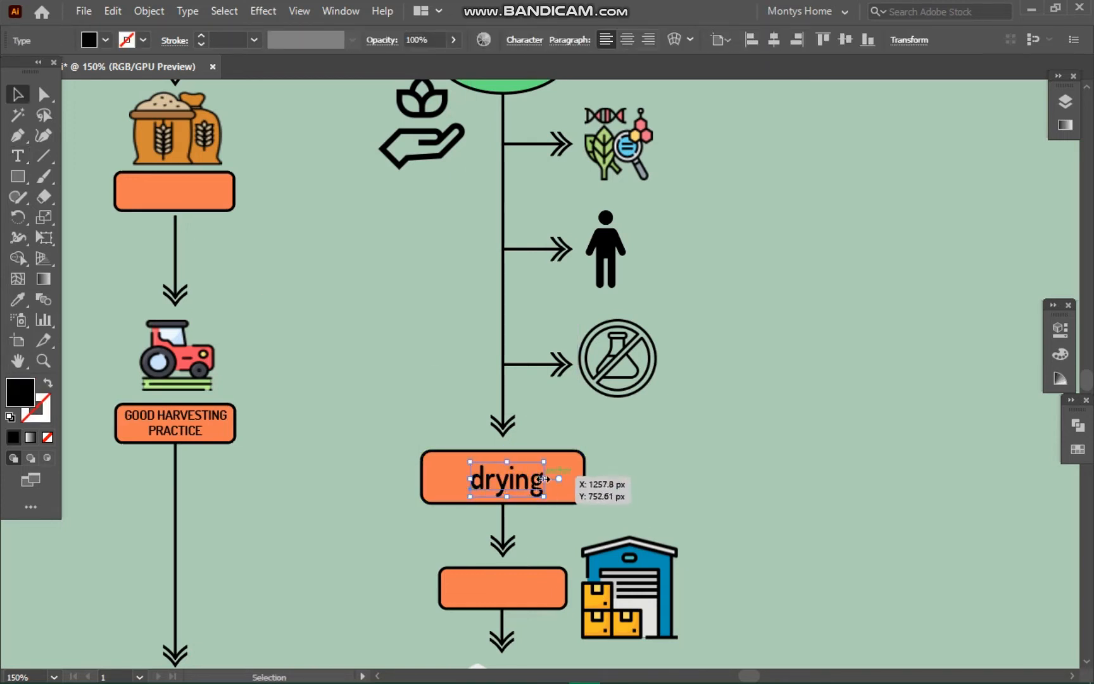
Step: Retype the drying label in capitals as DRYING and centre it on its box
left_click(621, 452)
key("t")
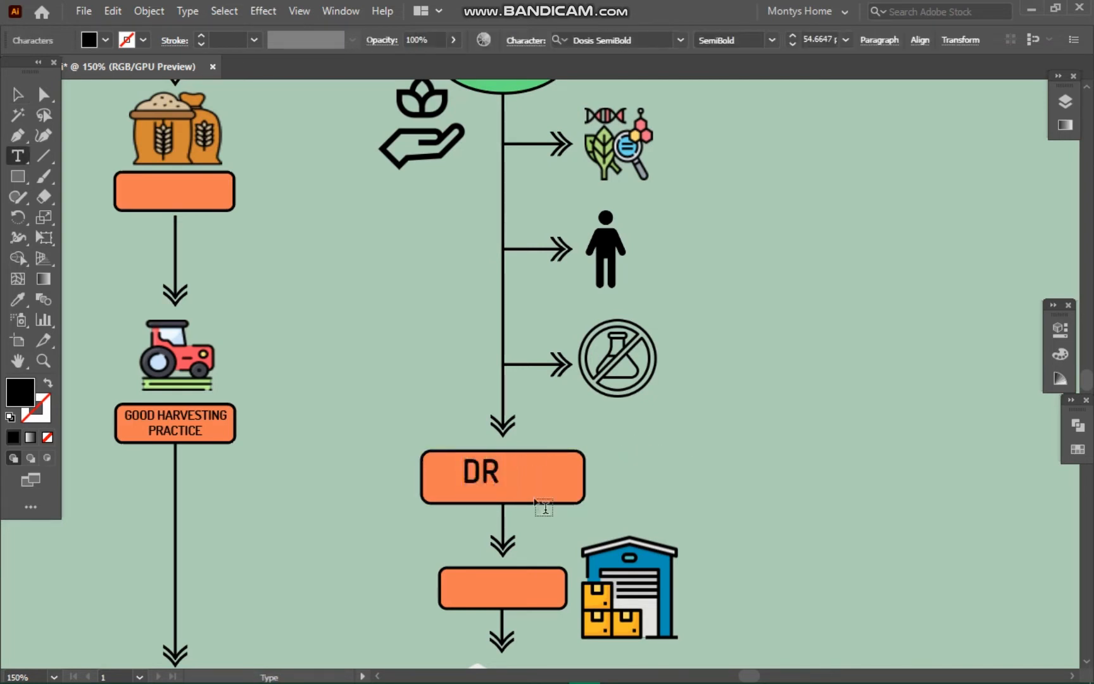
left_click(694, 460, "ctrl")
key("z")
double_click(547, 471)
left_click(647, 452, "ctrl")
key("v")
left_click_drag(552, 472, 541, 476)
left_click_drag(509, 478, 512, 477)
left_click(626, 447)
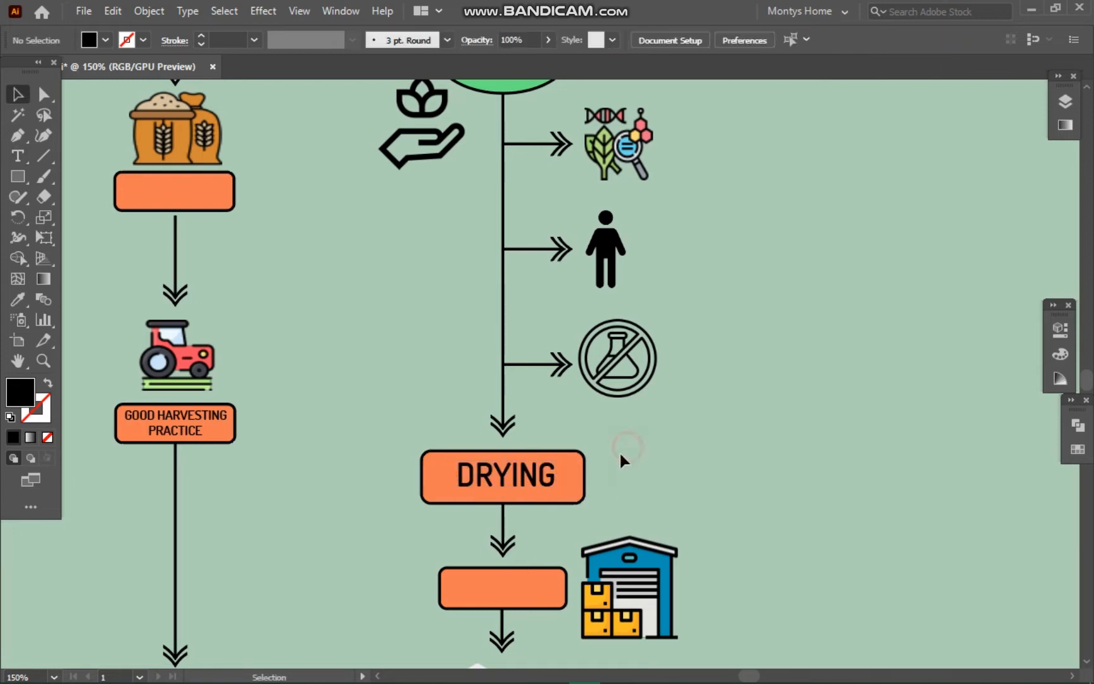
Step: Narrow the DRYING box on both sides and align the box and label with each other
left_click(578, 478)
left_click_drag(584, 478, 579, 479)
left_click_drag(423, 476, 441, 477)
left_click_drag(621, 467, 463, 477)
left_click(1057, 333)
left_click(906, 494)
left_click(711, 461)
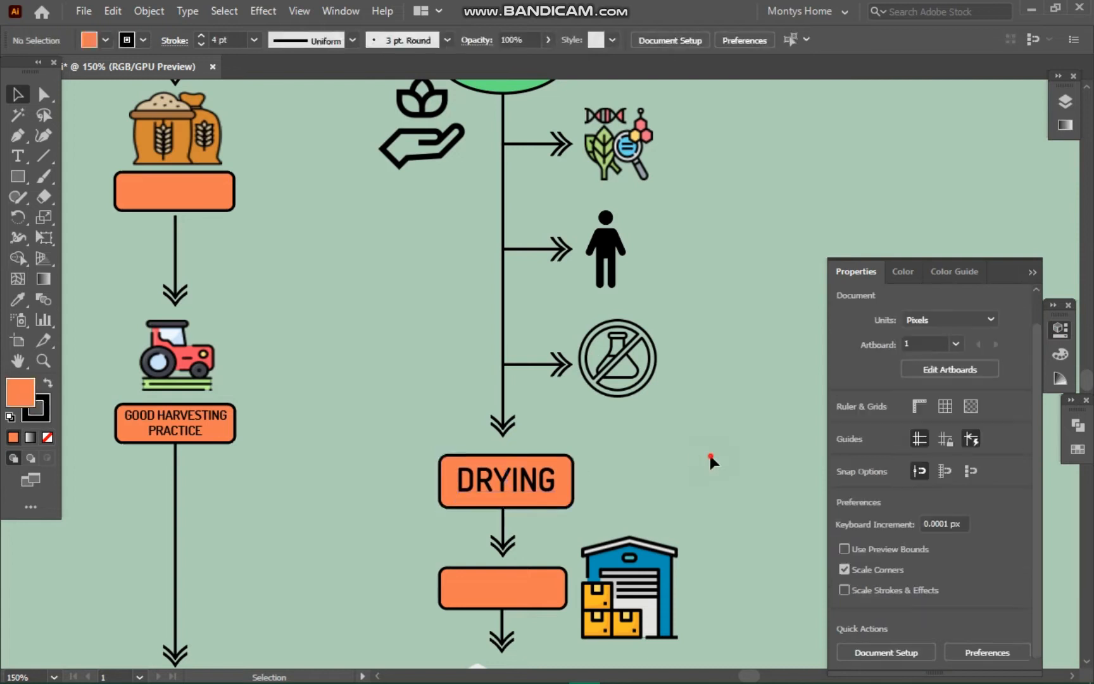
left_click(1029, 275)
Step: Copy the DRYING label onto the box beside the warehouse and change the copy's text to STORAGE
scroll(798, 356, "down", 4)
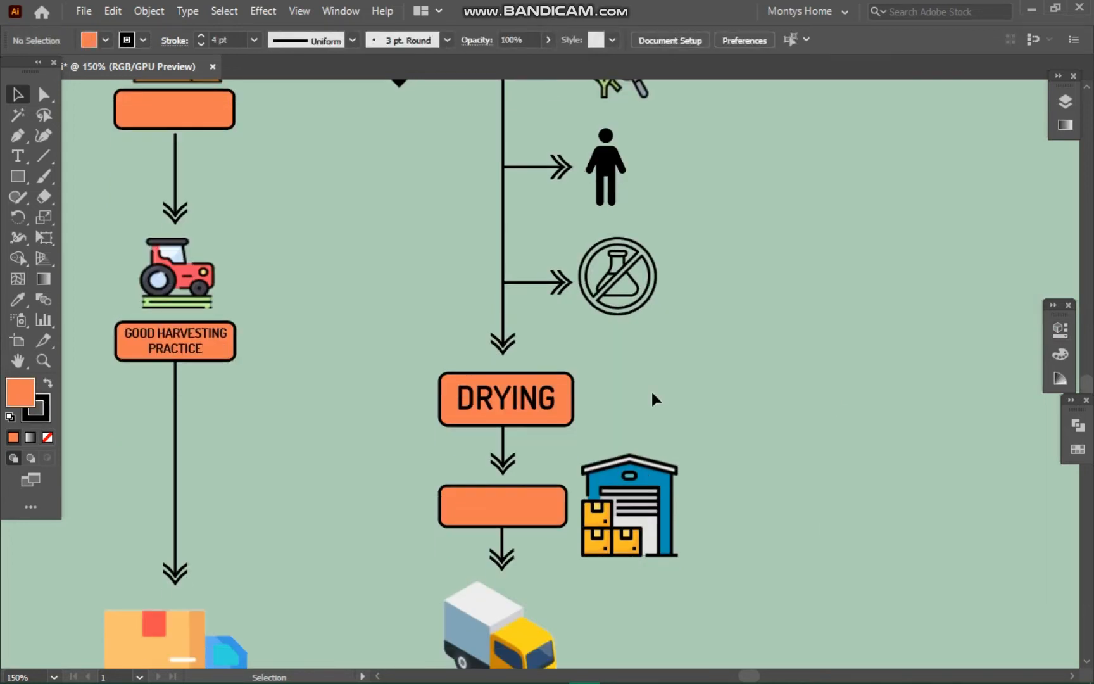
left_click_drag(527, 397, 521, 504)
double_click(521, 504)
key("ctrl+a")
type("S")
key("Escape")
left_click(727, 334)
Step: Scale the STORAGE label to fit its box and align the label and box on each other
left_click_drag(532, 505, 551, 520)
left_click_drag(512, 506, 518, 509)
left_click_drag(420, 507, 458, 514)
left_click(1060, 330)
left_click(989, 575)
left_click(980, 230)
left_click(1060, 329)
left_click(980, 575)
left_click(989, 231)
left_click(1033, 272)
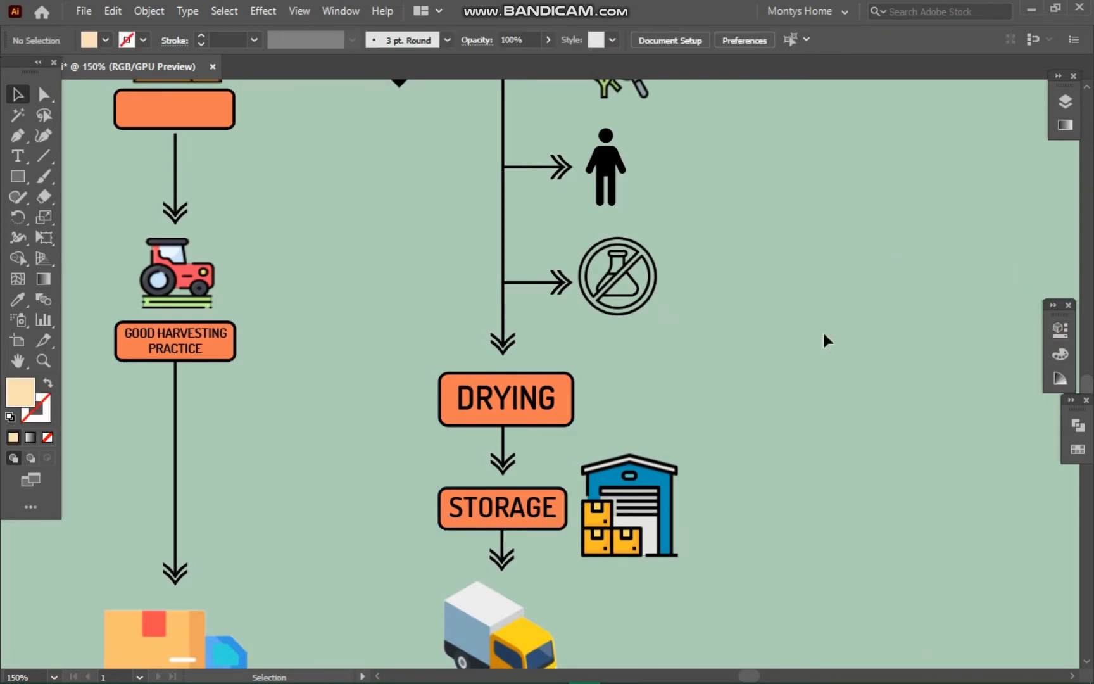
Step: Move the left column's vertical arrow beside the right column's long arrow and extend it to the lowest branch, about 461 px long
key("ctrl+minus")
key("ctrl+minus")
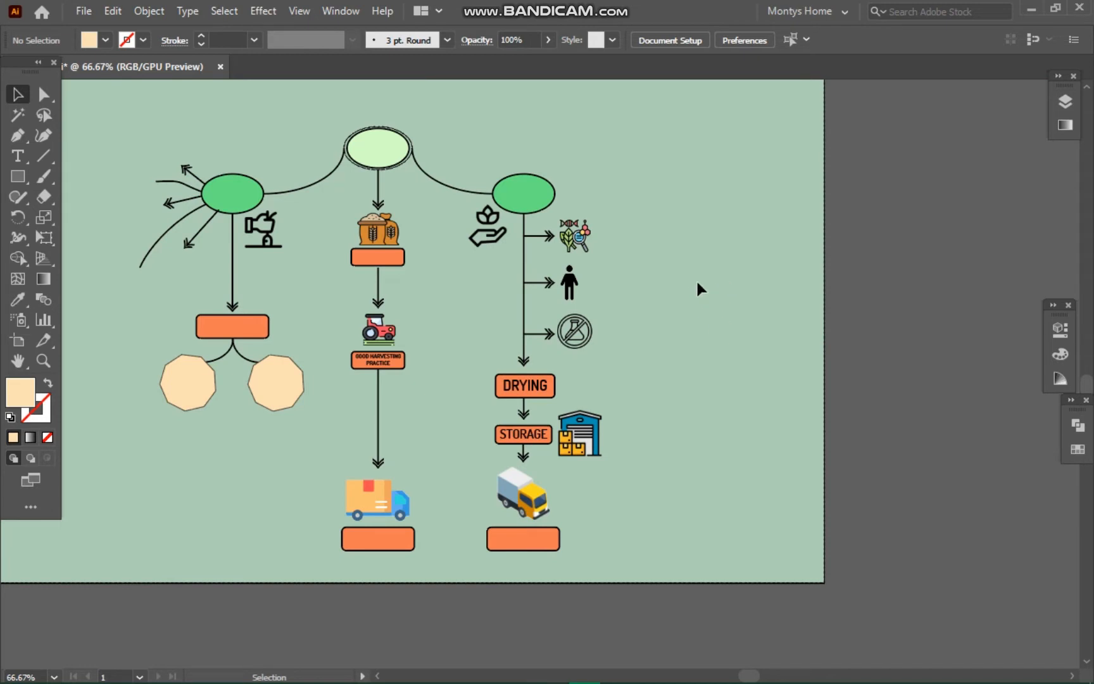
left_click_drag(232, 279, 269, 289)
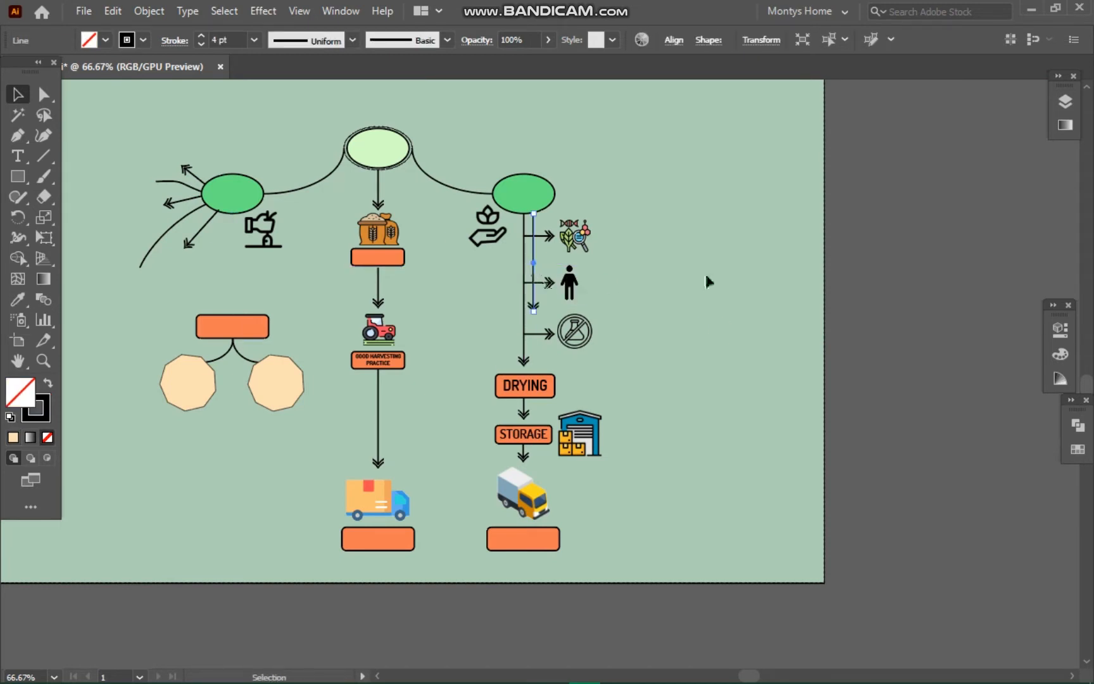
key("ctrl+plus")
key("ctrl+plus")
key("ctrl+plus")
key("ctrl+plus")
scroll(851, 371, "down", 2)
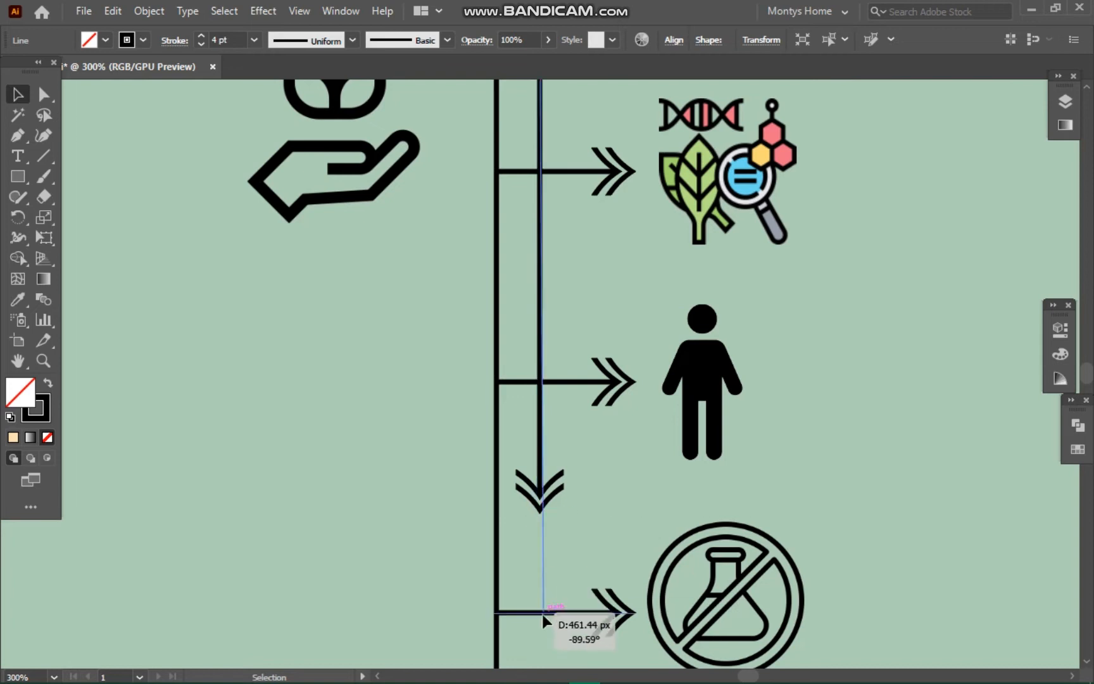
left_click_drag(541, 613, 540, 612)
Step: Try swapped arrowheads, a simple open arrowhead and a tapered width profile on the new vertical line
left_click(1060, 328)
left_click(874, 451)
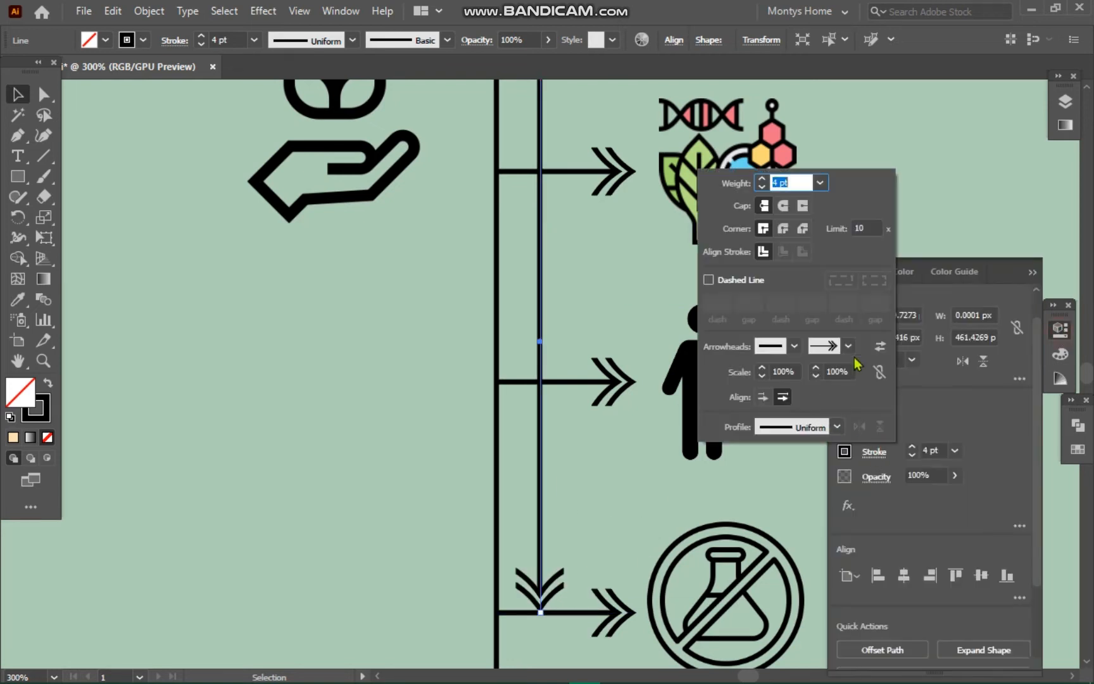
left_click(848, 345)
scroll(834, 435, "up", 3)
left_click(880, 346)
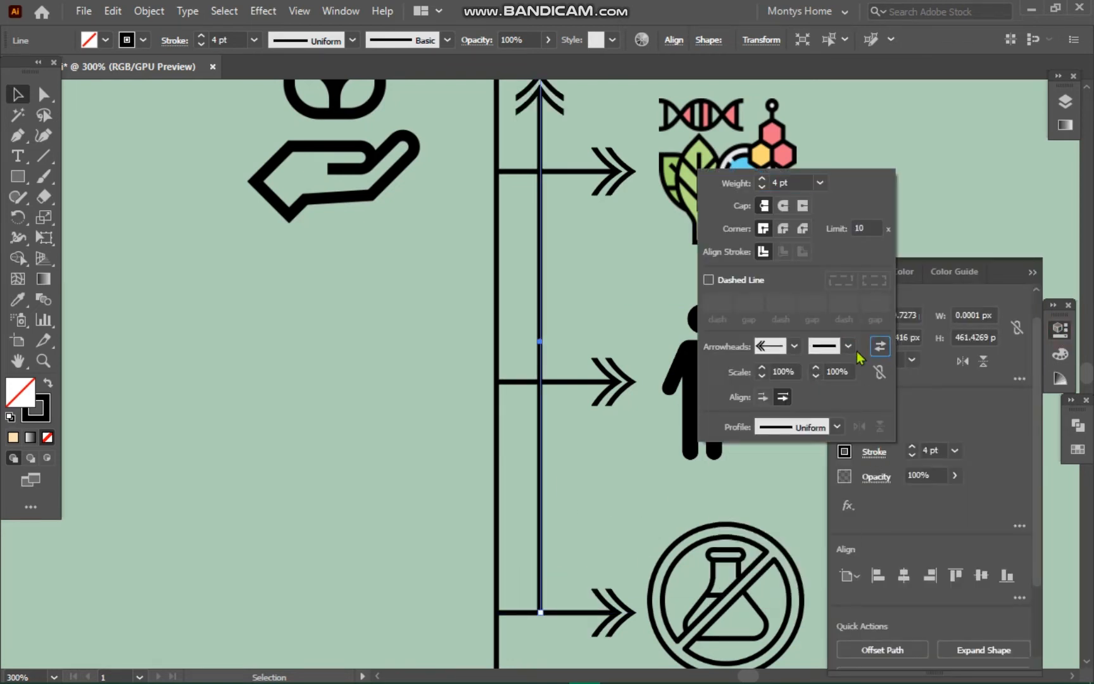
left_click(815, 354)
scroll(797, 443, "up", 5)
left_click(783, 468)
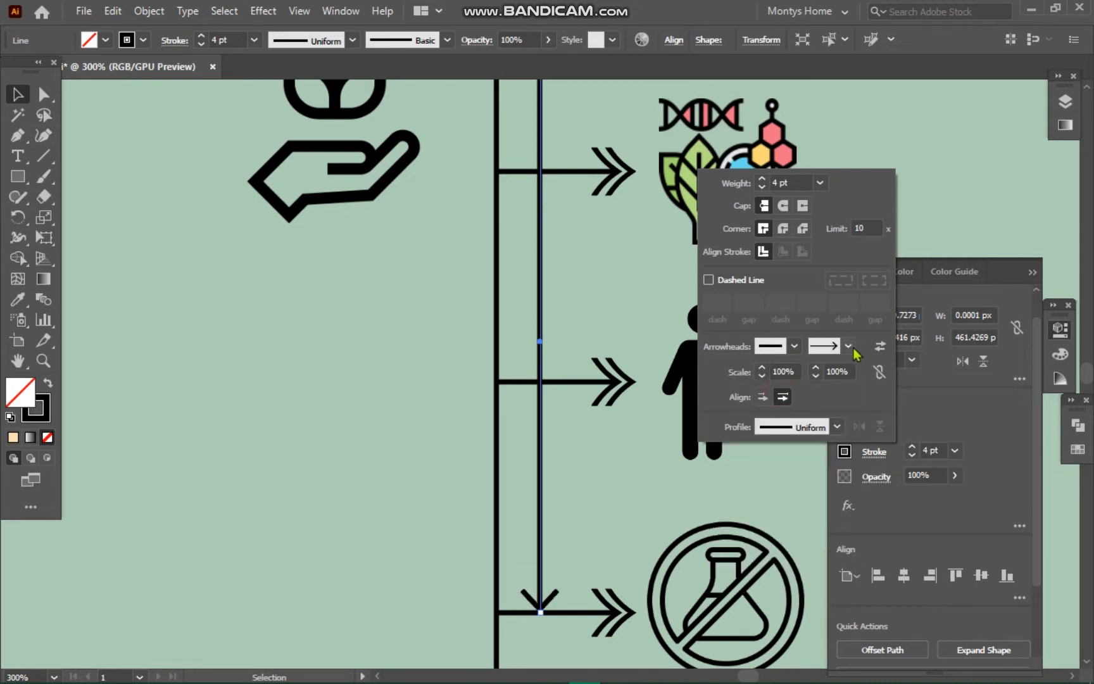
left_click(848, 345)
left_click(868, 319)
left_click(836, 426)
left_click(798, 474)
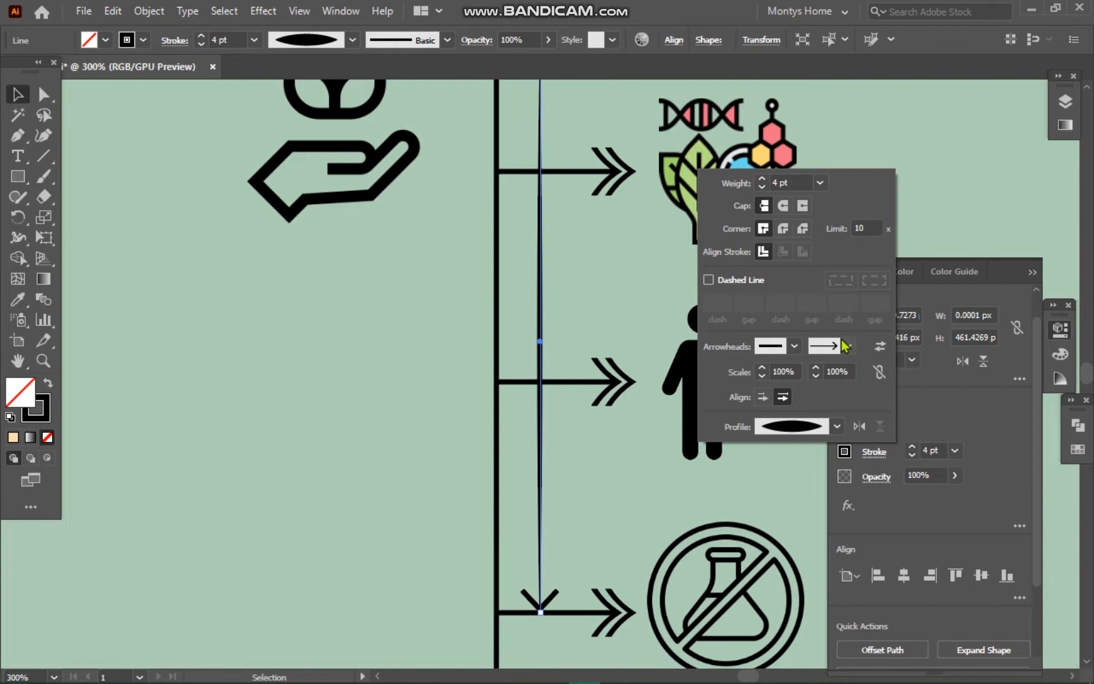
Step: Set the new vertical line's end arrowhead to the round dot, Arrow 21, with a uniform stroke profile
left_click(848, 345)
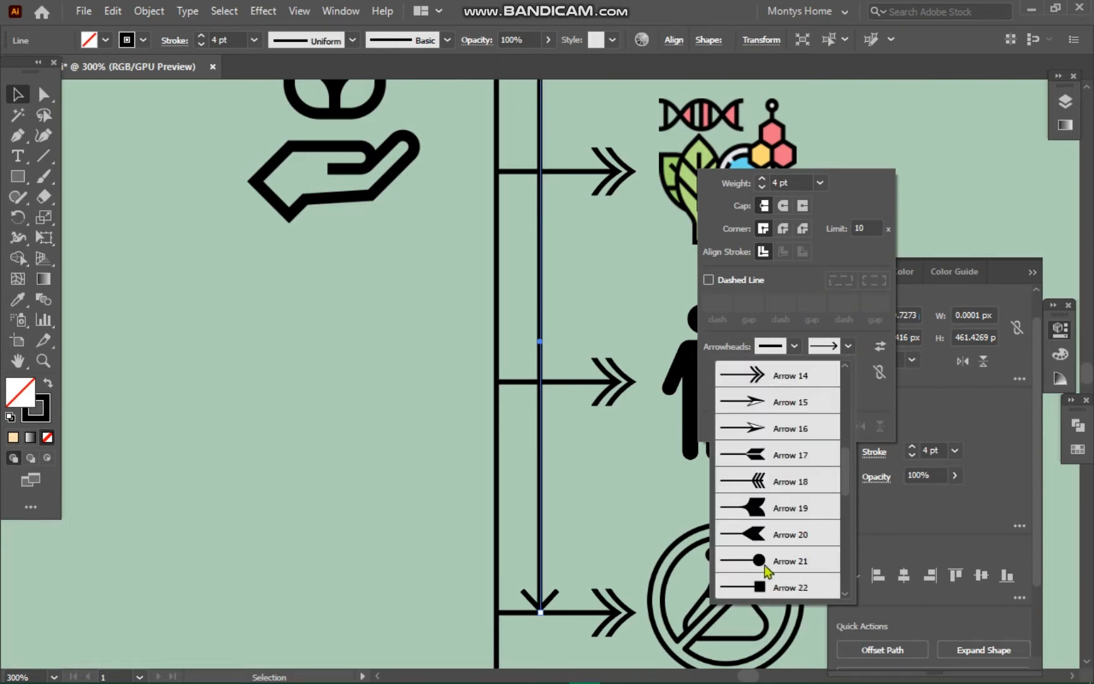
left_click(771, 563)
left_click(571, 392)
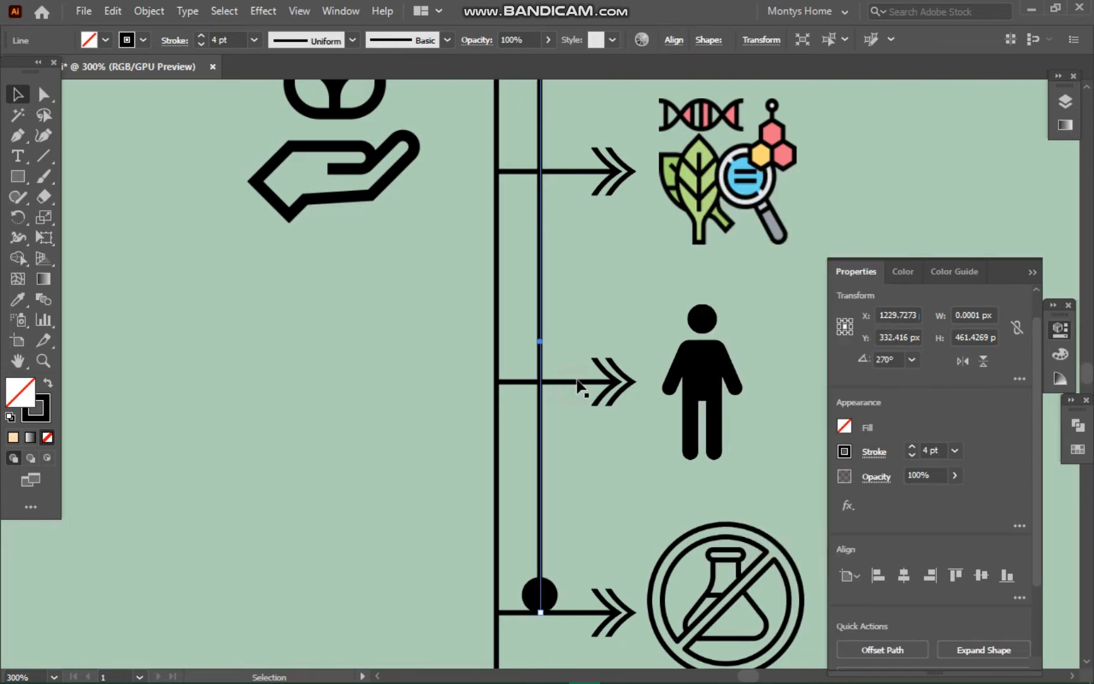
Step: Shorten the three branch arrows to start on the dotted vertical line, and extend that line's upper end to the green ellipse's edge
left_click_drag(529, 387, 540, 382)
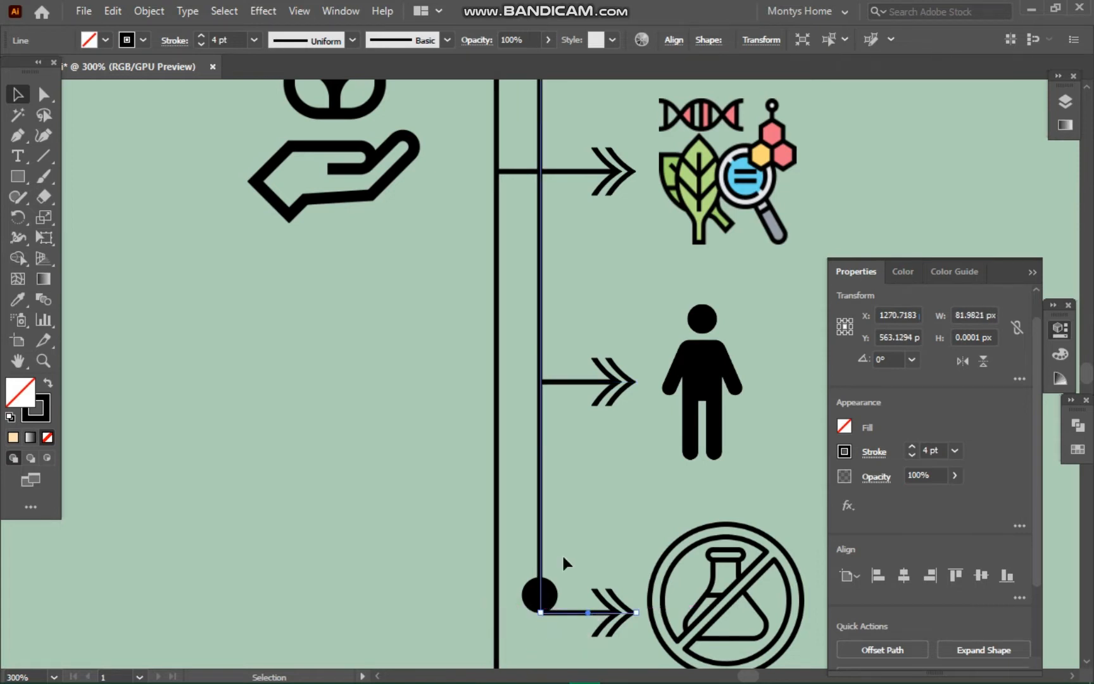
scroll(541, 613, "up", 2)
left_click(519, 233)
left_click_drag(537, 234, 539, 232)
scroll(570, 285, "down", 1)
left_click(593, 319)
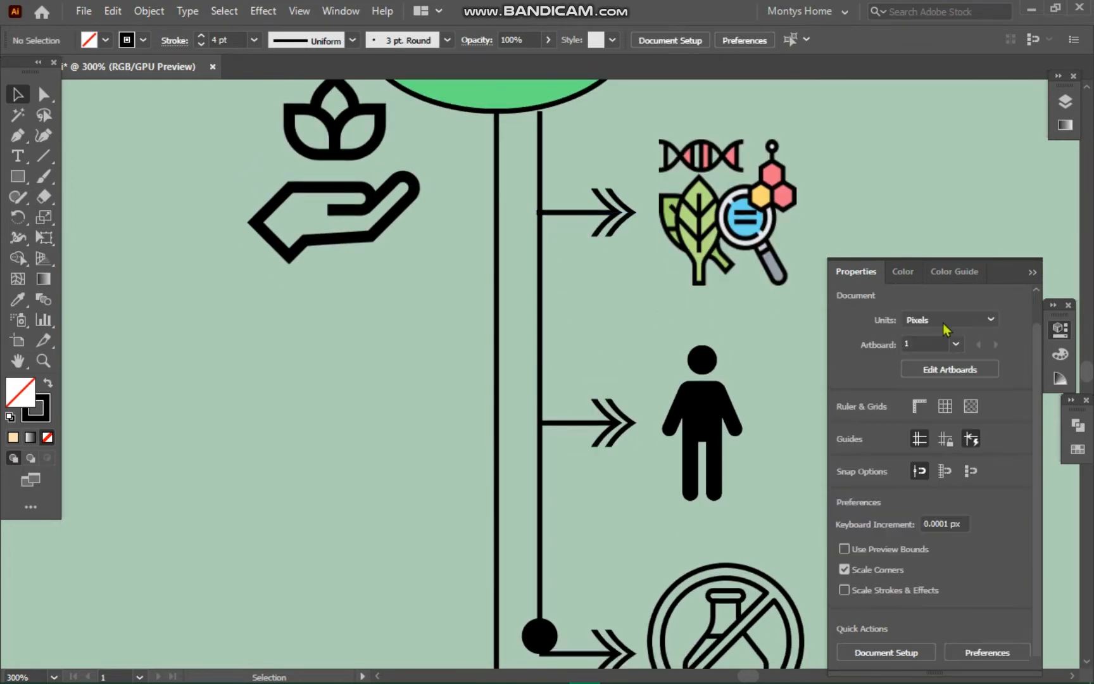
left_click(542, 154)
left_click(546, 281)
left_click(539, 379)
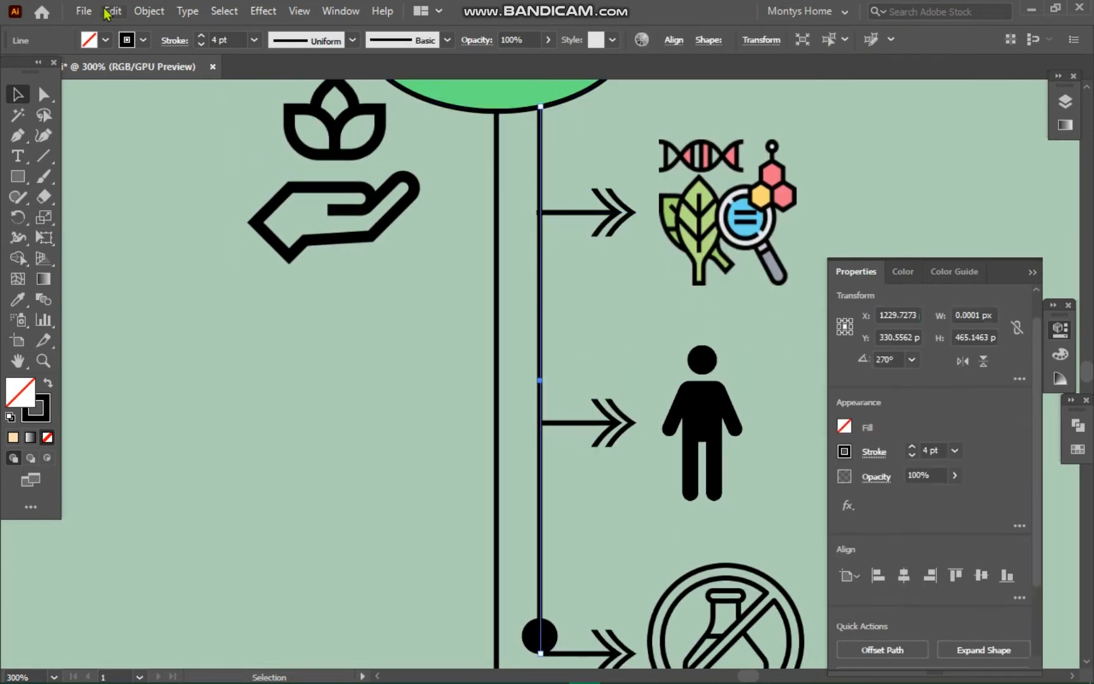
Step: Duplicate the dotted vertical line in place and shorten the copy to end at the person icon's branch arrow
left_click(83, 11)
left_click(167, 93)
left_click_drag(539, 609, 541, 424)
Step: Adjust the lower ends of both dotted lines so their dots are centred on the middle and lowest branch arrows
scroll(418, 505, "down", 1)
left_click(540, 631)
left_click_drag(539, 633, 539, 636)
left_click(541, 403)
left_click(420, 472)
scroll(557, 405, "down", 1)
left_click(540, 594)
left_click_drag(540, 594, 539, 607)
left_click(577, 487)
left_click(540, 368)
left_click_drag(540, 369, 540, 375)
Step: Duplicate the dotted line again and shorten the copy so its dot sits on the biology icon's branch arrow
left_click(84, 11)
left_click(113, 11)
left_click(538, 376)
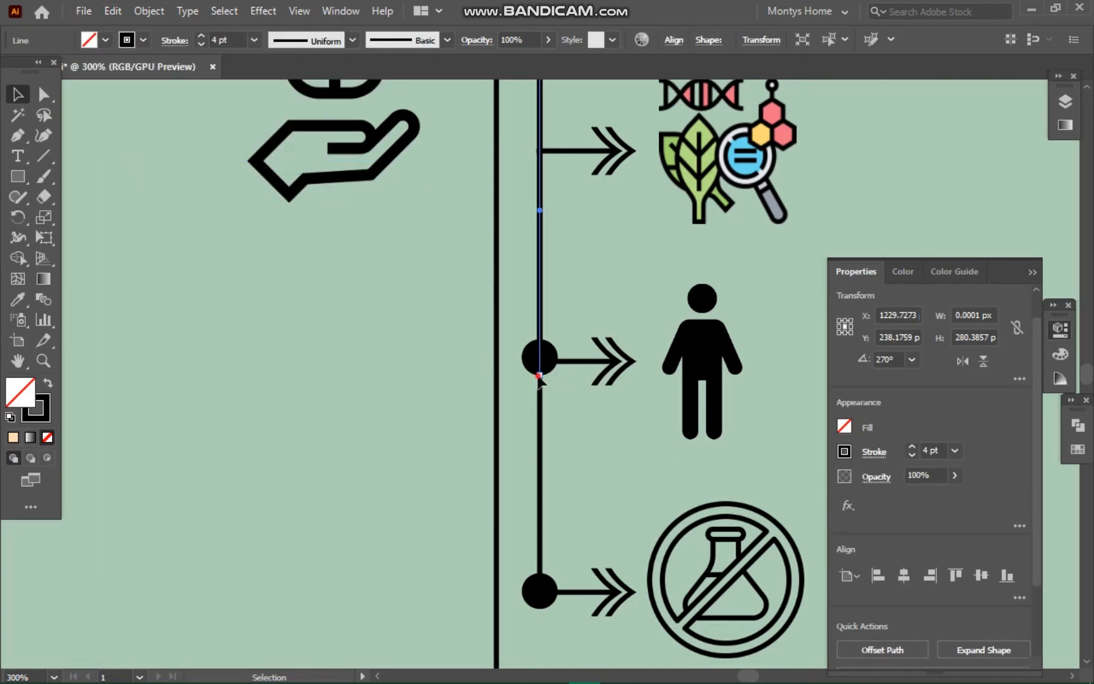
left_click(952, 152)
Step: Examine the overall flowchart layout across all three columns down to the bottom boxes
key("ctrl+plus")
key("ctrl+minus")
key("ctrl+minus")
key("ctrl+minus")
left_click_drag(804, 289, 861, 241)
key("ctrl+minus")
scroll(790, 380, "down", 1)
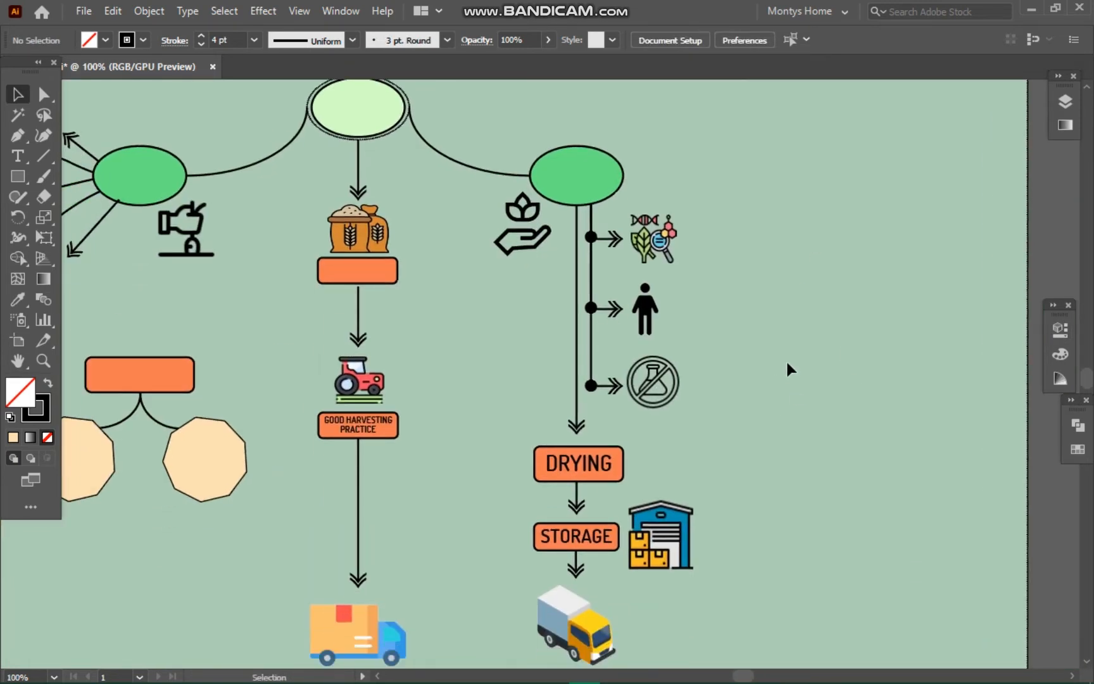
left_click_drag(752, 310, 905, 297)
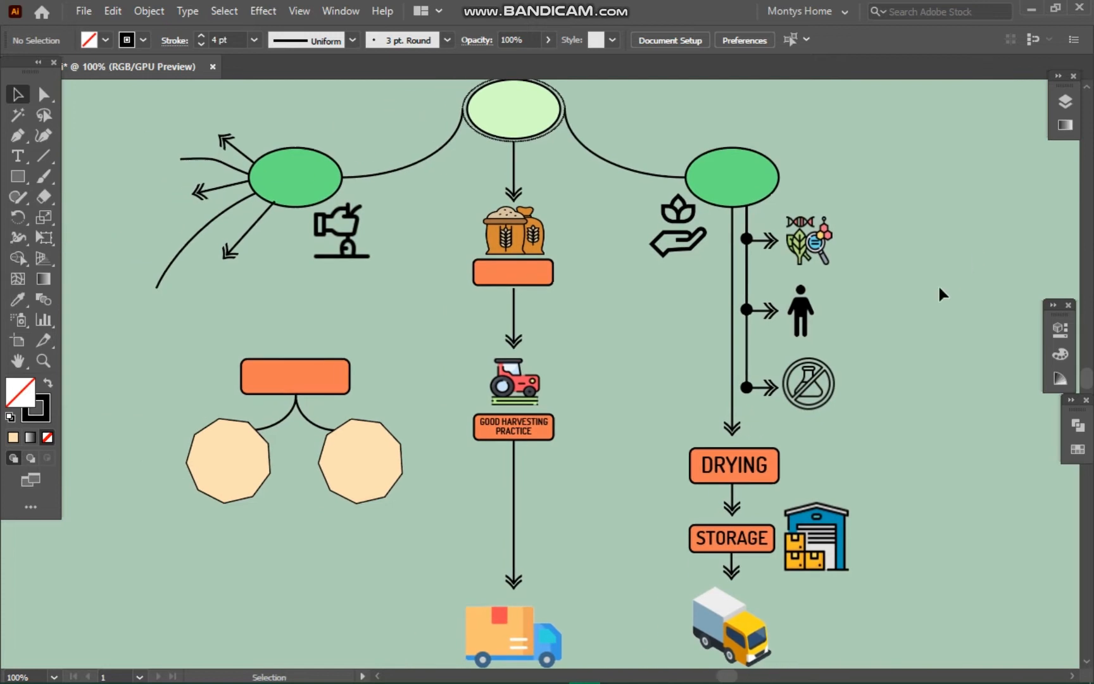
scroll(408, 345, "down", 4)
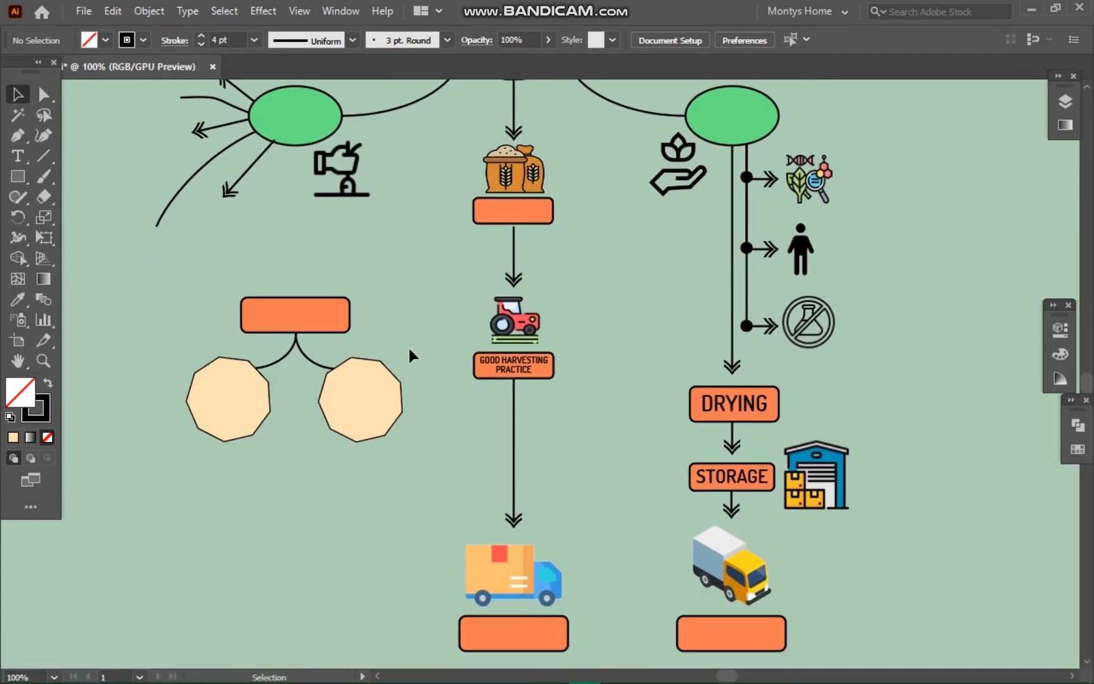
Step: Copy the STORAGE label into the empty box under the yellow truck
scroll(407, 341, "down", 6)
key("ctrl+equal")
key("ctrl+equal")
left_click_drag(796, 372, 505, 259)
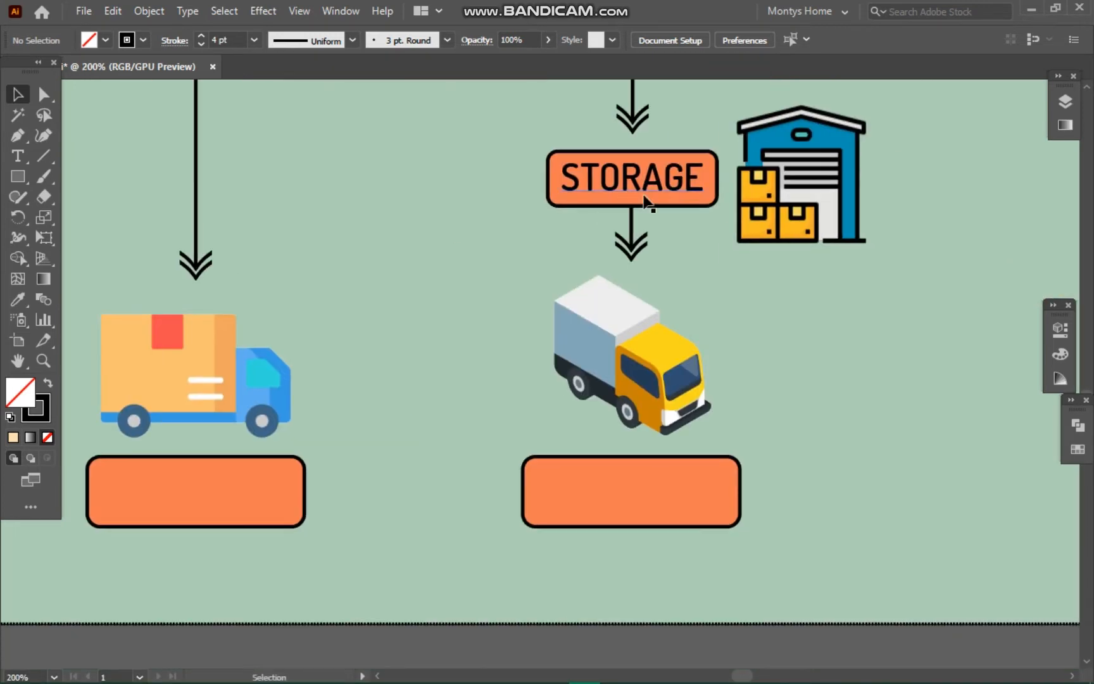
left_click_drag(637, 181, 627, 332)
key("ctrl+z")
left_click_drag(652, 171, 638, 486)
Step: Change the copied label to SAFE TRANSPORT and scale it to fit inside the box under the yellow truck
double_click(642, 494)
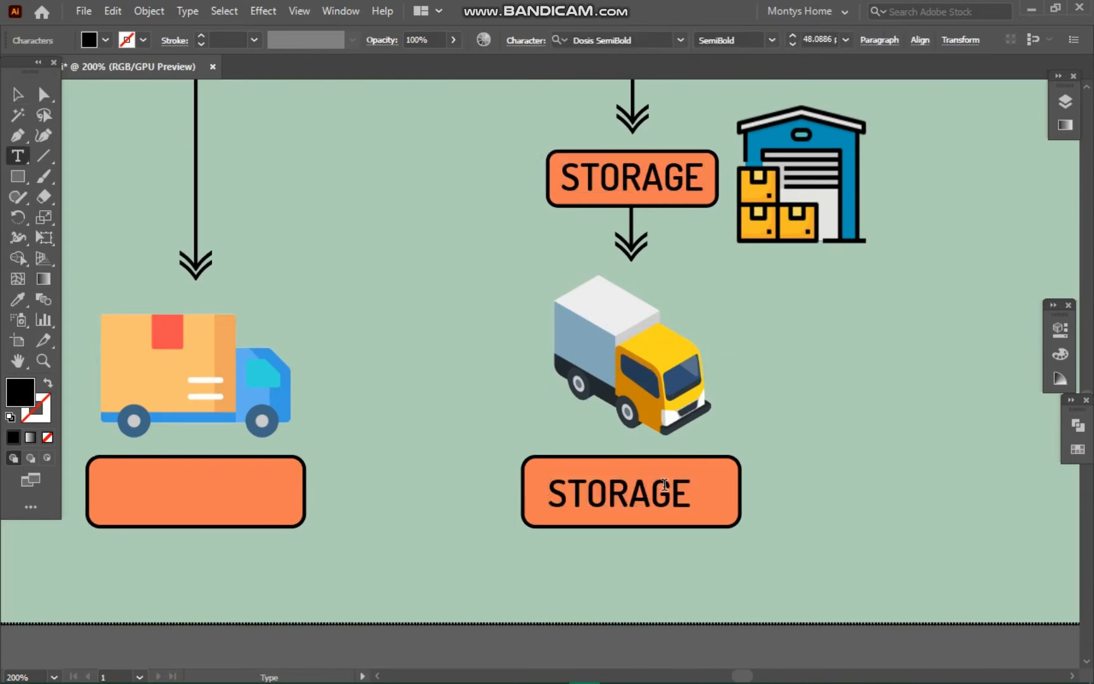
left_click(949, 428)
key("v")
left_click(809, 498)
left_click_drag(821, 515, 724, 501)
left_click_drag(667, 481, 667, 489)
left_click_drag(725, 508, 672, 485)
Step: Try reducing the height of the box under the yellow truck to suit its SAFE TRANSPORT label
left_click(633, 534)
left_click(630, 526)
left_click_drag(631, 526, 629, 510)
left_click(844, 444)
key("ctrl+plus")
key("ctrl+minus")
key("ctrl+minus")
key("ctrl+minus")
key("ctrl+minus")
scroll(659, 352, "up", 1)
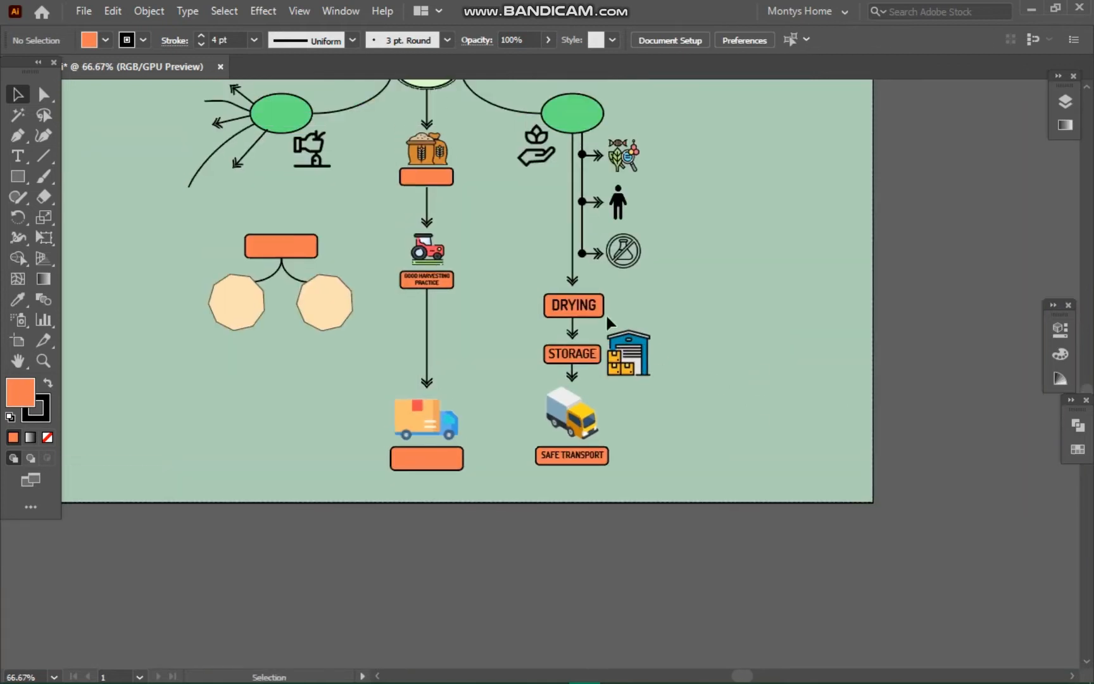
left_click(581, 306)
left_click(605, 458, "shift")
left_click(748, 440)
key("ctrl+plus")
key("ctrl+plus")
left_click_drag(659, 548, 638, 413)
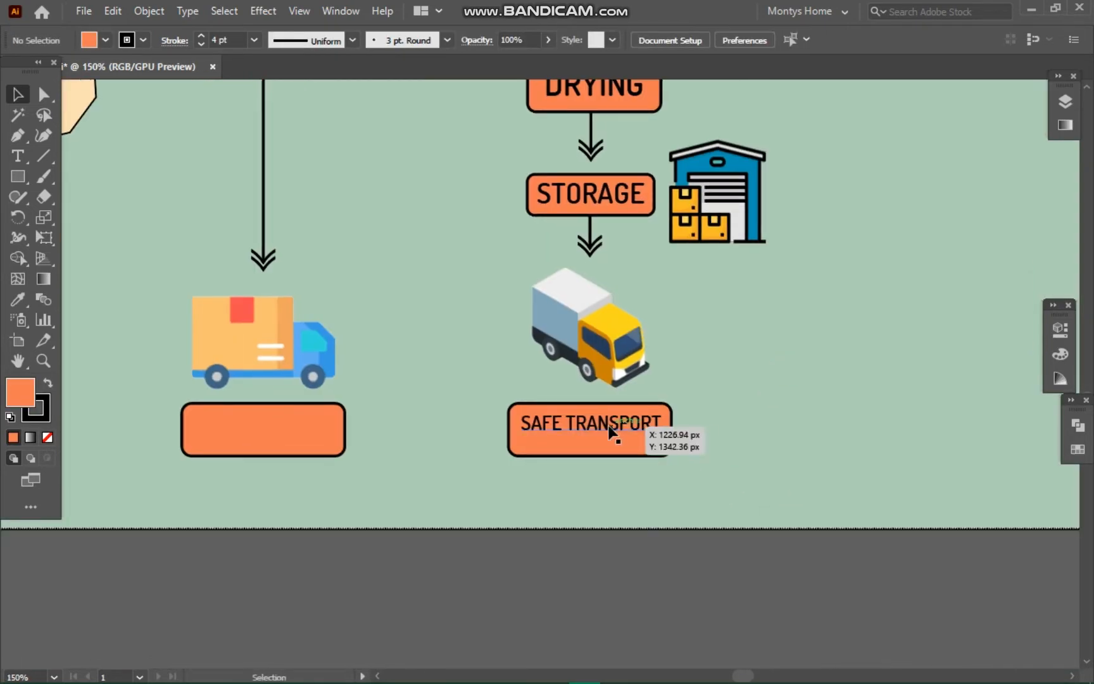
Step: Lower the SAFE TRANSPORT label to mid-height in its box and align both to a common centre
double_click(561, 419)
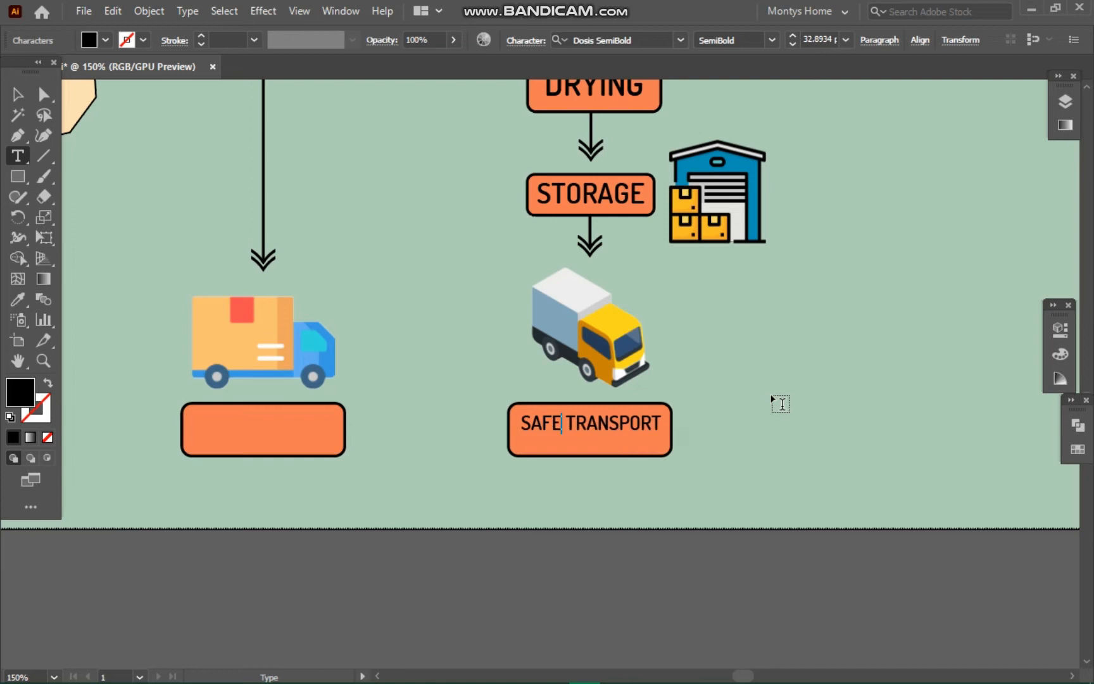
key("Escape")
left_click(634, 424)
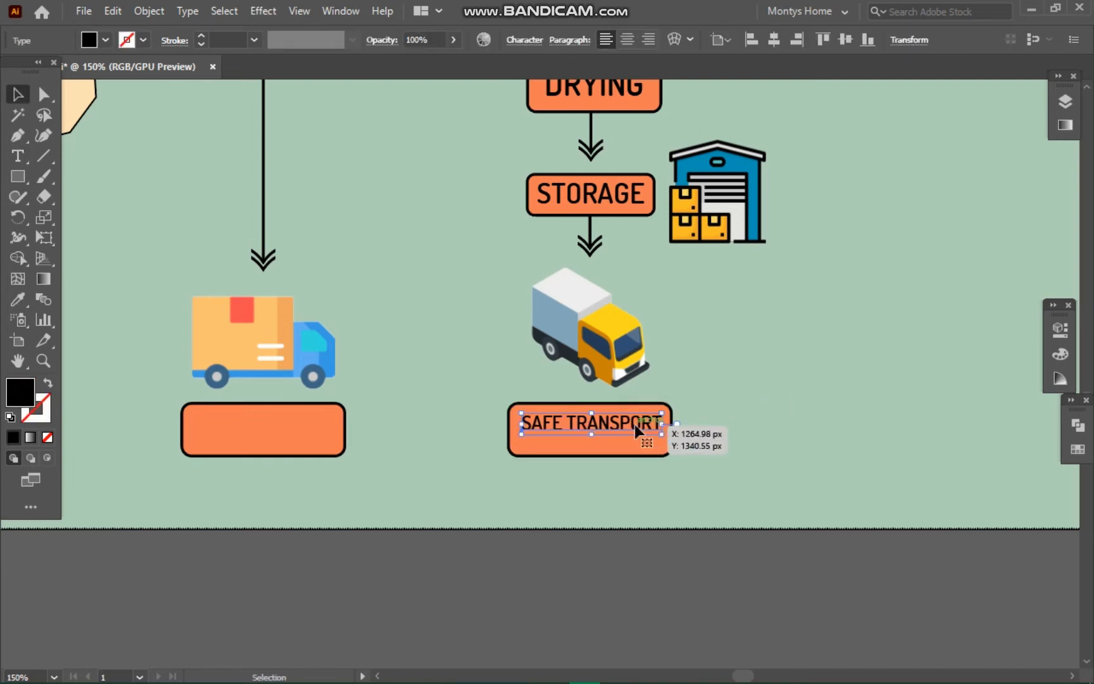
left_click_drag(634, 424, 640, 429)
left_click(567, 436, "shift")
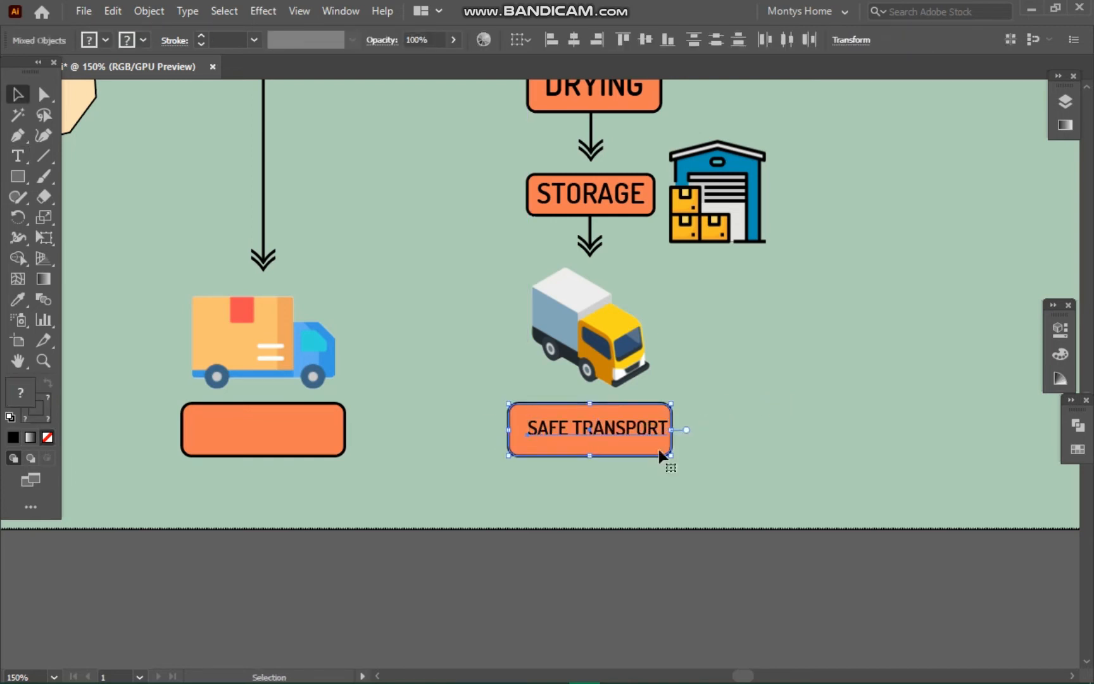
left_click(1059, 330)
left_click(928, 575)
left_click(779, 379)
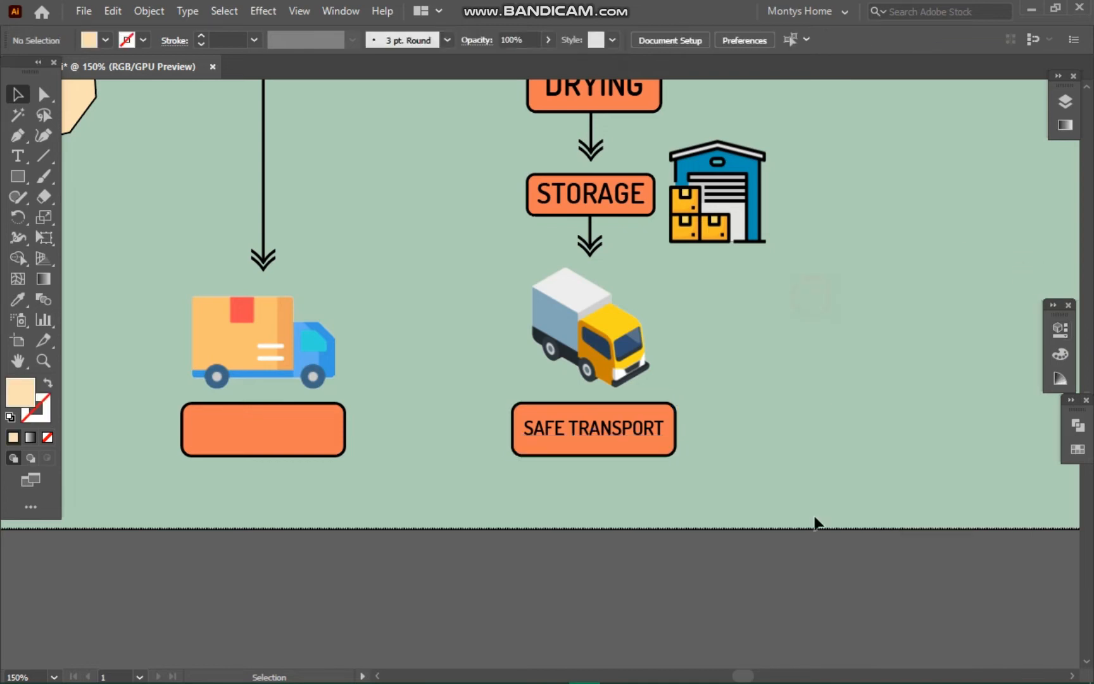
Step: Nudge the SAFE TRANSPORT, DRYING and STORAGE boxes with their labels and the warehouse icon slightly left to line up with the arrows
scroll(696, 380, "up", 3)
left_click(585, 438)
left_click(606, 568)
left_click(866, 507)
scroll(636, 319, "up", 2)
left_click(636, 319)
left_click_drag(636, 319, 639, 324)
left_click(727, 312)
scroll(757, 295, "down", 1)
left_click(625, 360)
left_click_drag(624, 369, 624, 369)
left_click(830, 263)
left_click_drag(747, 360, 740, 362)
left_click(766, 500)
Step: Copy the SAFE TRANSPORT label into the box under the blue truck and centre it there
scroll(756, 538, "down", 1)
left_click(614, 533)
left_click_drag(611, 535, 289, 535)
left_click(306, 550, "shift")
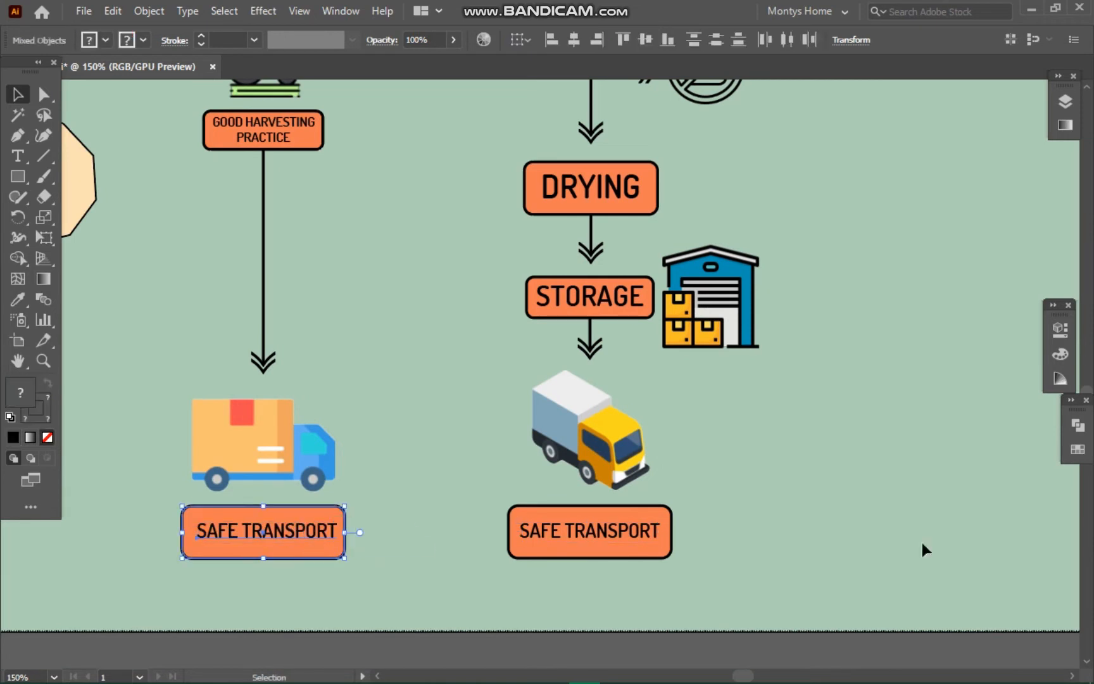
left_click(1060, 329)
left_click(903, 575)
left_click(1006, 576)
left_click(980, 576)
left_click(786, 481)
left_click(1032, 273)
Step: Add the label HAEVEST, centred in the box under the grain sacks
left_click(310, 544)
left_click_drag(304, 581, 266, 544)
left_click_drag(303, 539, 298, 527)
left_click(836, 472)
key("ctrl+minus")
key("ctrl+minus")
left_click_drag(578, 299, 582, 380)
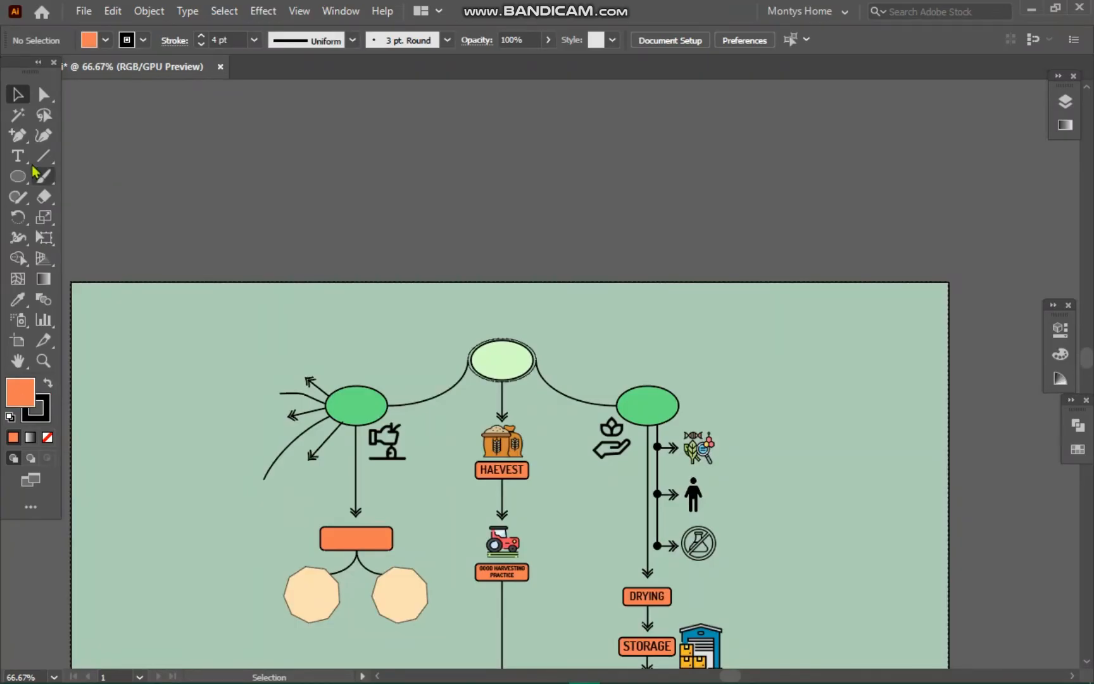
Step: Draw a flat orange ellipse near the artboard's upper-right corner and reshape it into a fuller teardrop pointing left
left_click_drag(658, 349, 908, 365)
key("a")
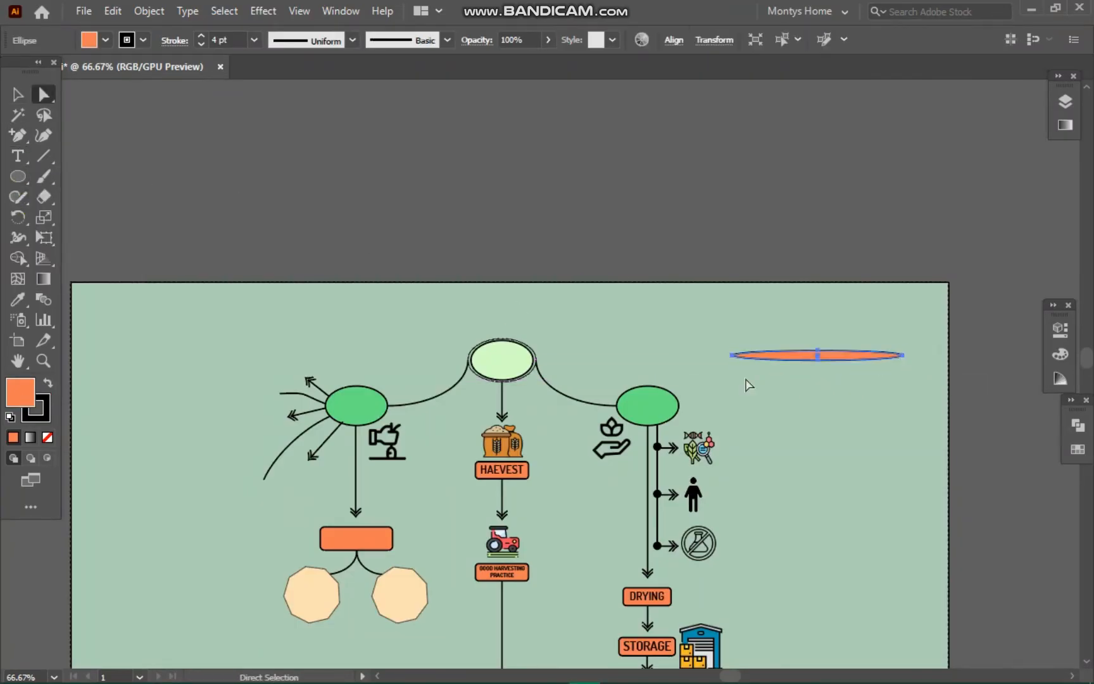
key("ctrl+plus")
key("ctrl+plus")
key("ctrl+plus")
left_click_drag(538, 389, 540, 414)
left_click_drag(539, 358, 540, 328)
left_click_drag(796, 374, 681, 375)
Step: Undo the last reshaping of the teardrop's rounded end to keep its smooth curve
left_click(709, 364)
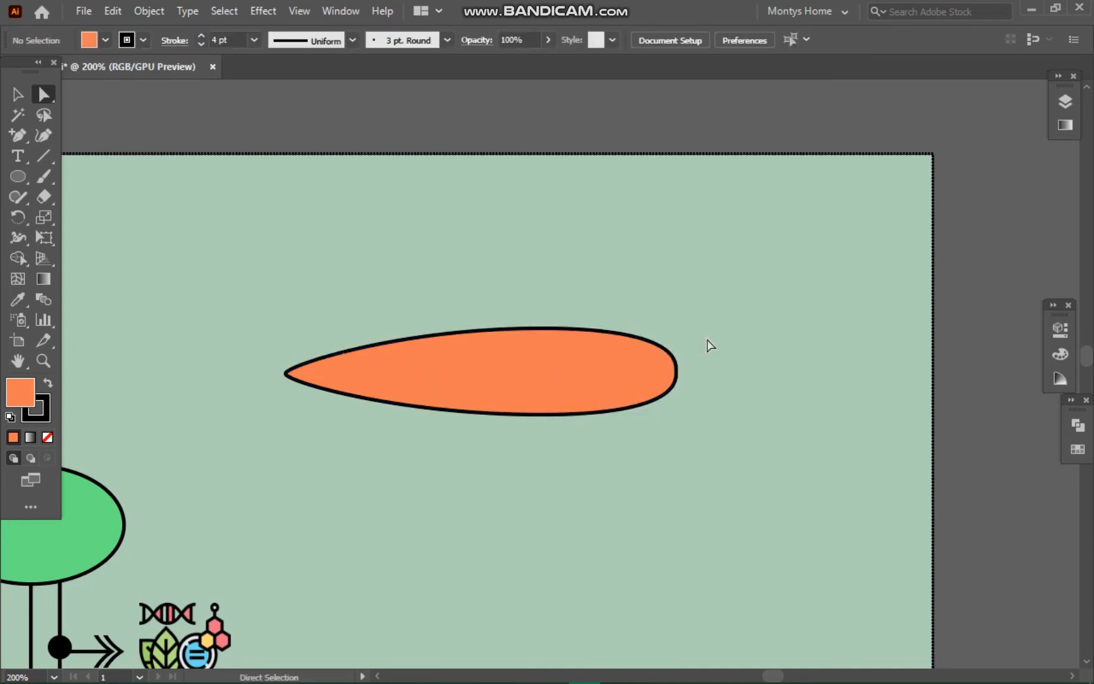
key("ctrl+z")
key("ctrl+z")
left_click(115, 11)
left_click(130, 49)
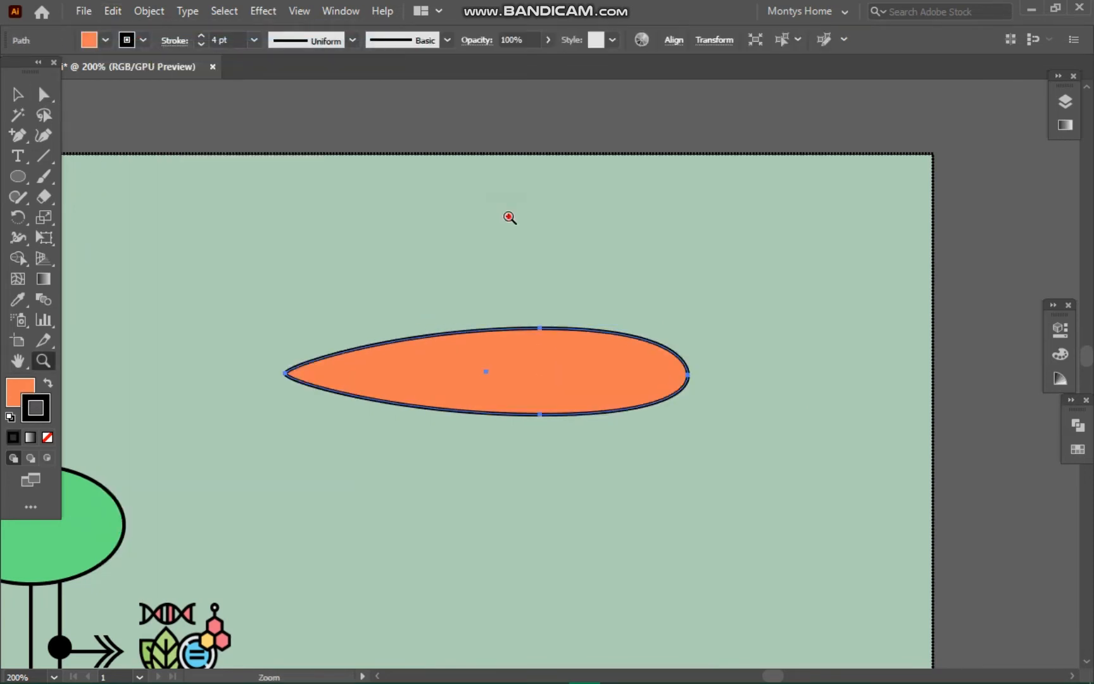
left_click(508, 217)
Step: Move the teardrop beside the biology icon and reduce its size
key("a")
key("v")
left_click_drag(779, 643, 793, 326)
key("ctrl+0")
key("ctrl+minus")
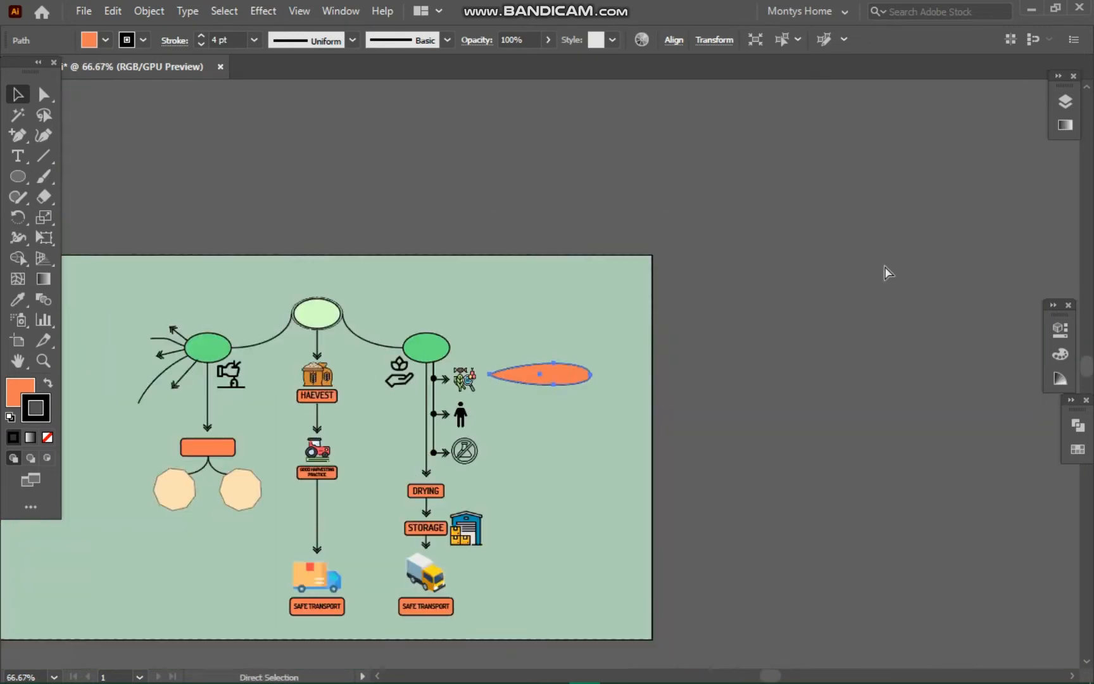
key("ctrl+0")
key("ctrl+equal")
key("ctrl+equal")
left_click_drag(744, 415, 603, 403)
left_click_drag(506, 364, 480, 384)
left_click(492, 450)
scroll(497, 355, "down", 3)
left_click_drag(505, 273, 512, 287)
key("ctrl+z")
Step: Shorten the teardrop beside the biology icon from its rounded end
key("ctrl+minus")
key("ctrl+minus")
key("ctrl+minus")
key("ctrl+minus")
key("ctrl+minus")
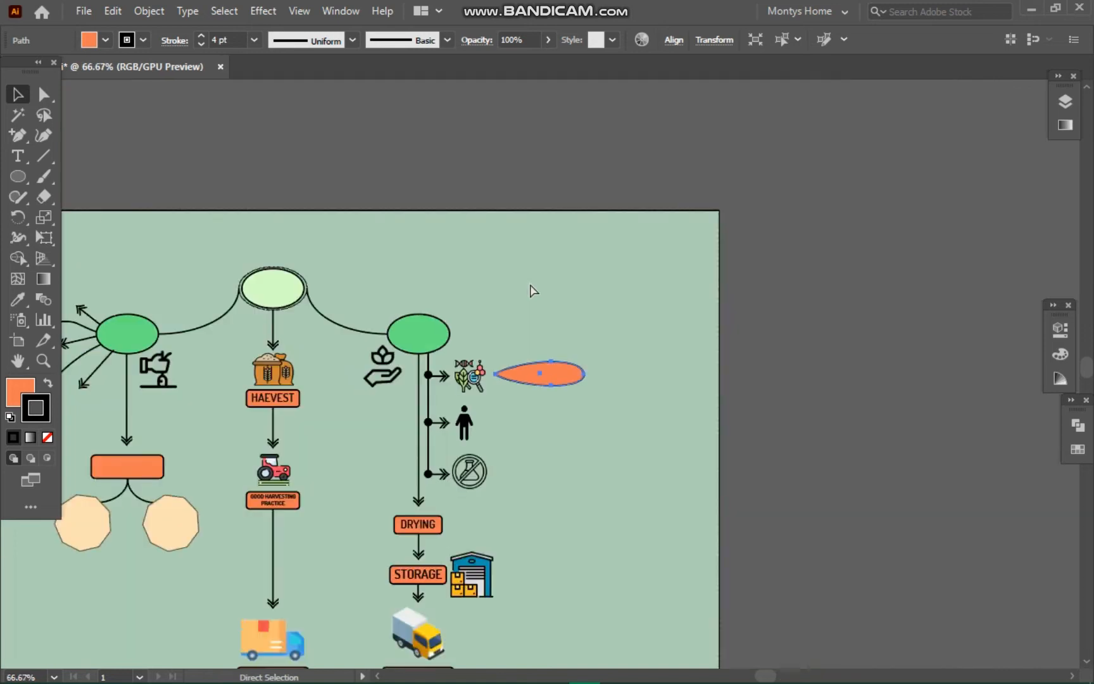
left_click(597, 400)
key("ctrl+equal")
key("ctrl+equal")
key("ctrl+equal")
key("ctrl+equal")
key("ctrl+equal")
key("ctrl+equal")
left_click(742, 374)
left_click_drag(742, 371, 674, 370)
left_click(745, 348)
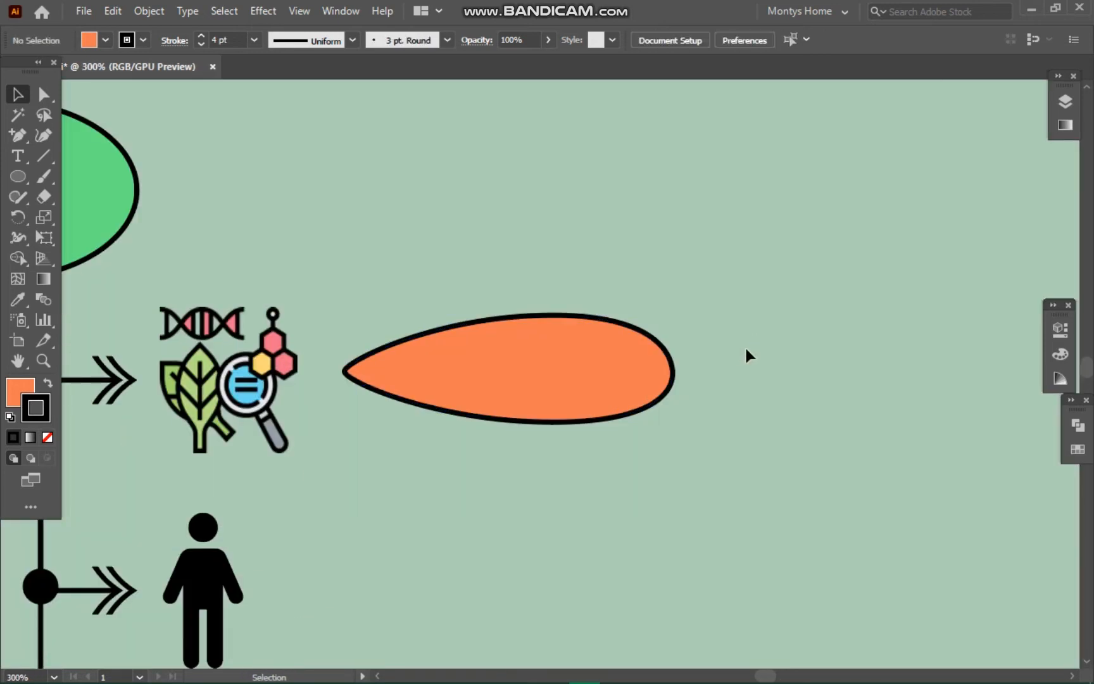
Step: Duplicate the teardrop twice, placing one copy beside the person icon and one beside the crossed-out flask icon
scroll(746, 347, "down", 1)
key("ctrl+minus")
key("ctrl+minus")
key("ctrl+minus")
key("ctrl+minus")
left_click(705, 326)
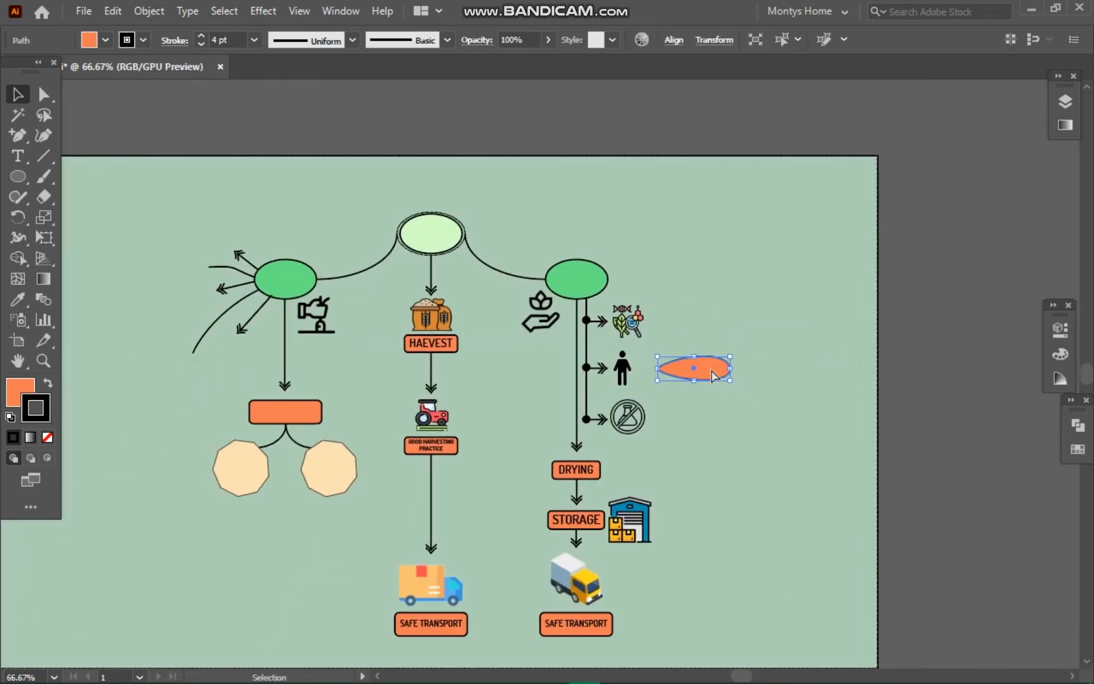
left_click_drag(707, 399, 707, 419)
left_click(783, 322)
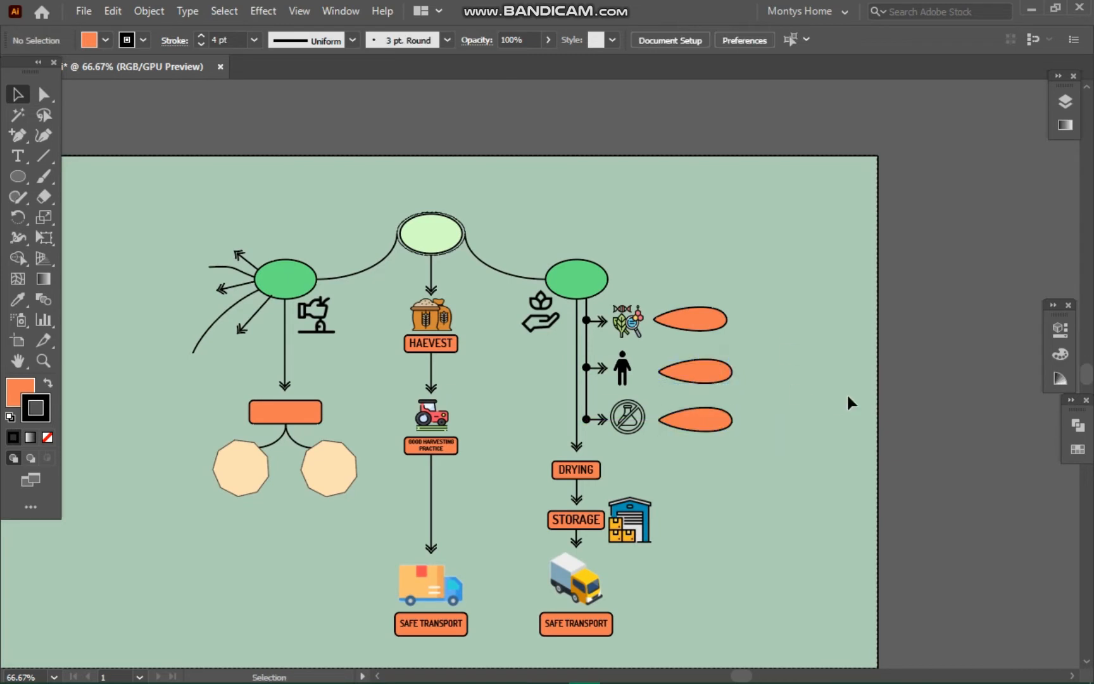
left_click_drag(736, 313, 834, 348)
key("ctrl+z")
Step: Reword the HAEVEST label as POST HAEVEST on two lines and place it inside the right green ellipse
left_click_drag(440, 342, 623, 222)
double_click(624, 222)
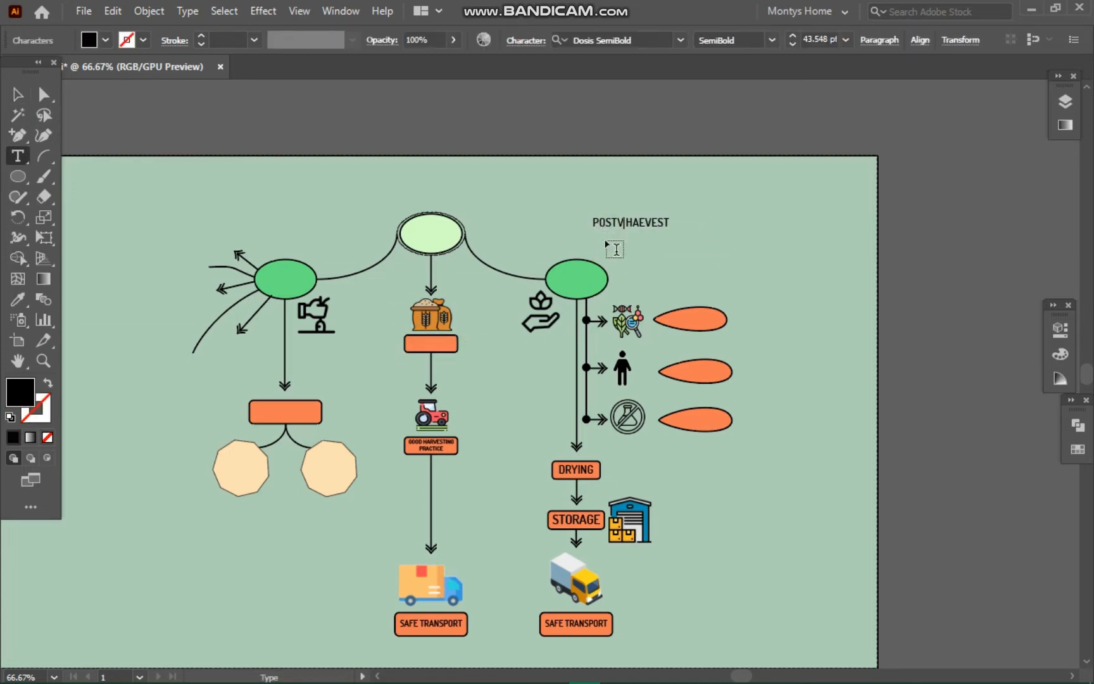
type("V")
key("Escape")
left_click(624, 222)
left_click(654, 134, "ctrl")
left_click(627, 221)
key("BackSpace")
key("BackSpace")
left_click(638, 121, "ctrl")
left_click_drag(627, 220, 582, 288)
left_click(651, 127)
Step: Copy the POST HAEVEST label above the ellipse and change the copy to PRE HAEVEST
key("ctrl+=")
key("ctrl+=")
key("ctrl+=")
key("ctrl+=")
key("ctrl+=")
left_click_drag(533, 333, 748, 180)
key("t")
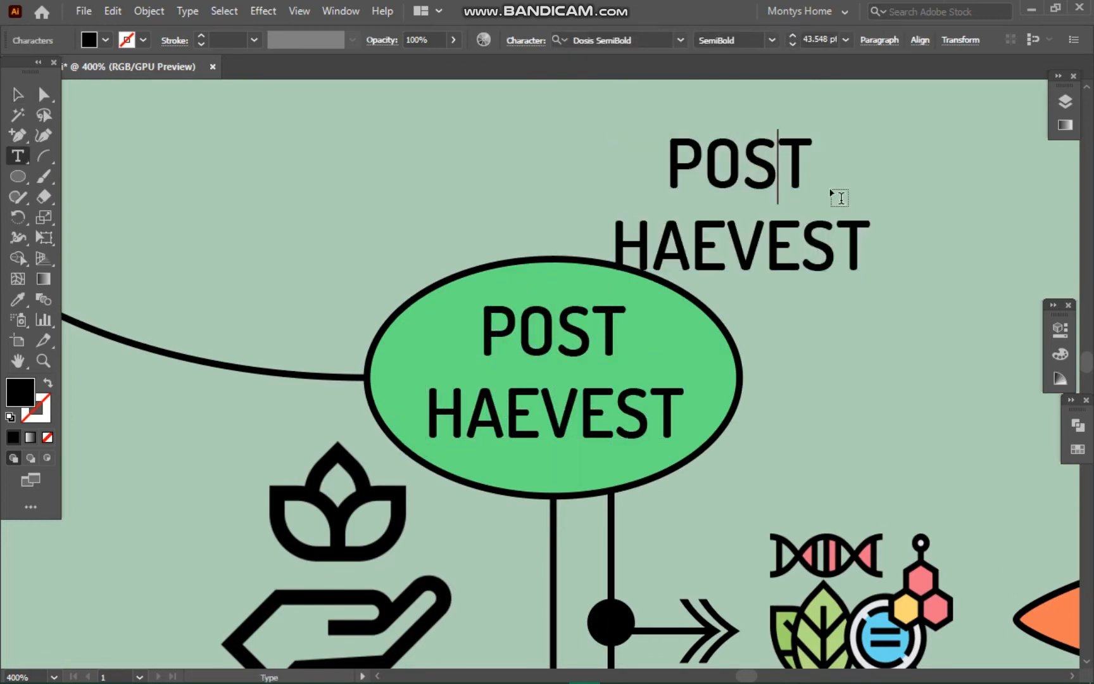
key("BackSpace")
left_click(820, 89, "ctrl")
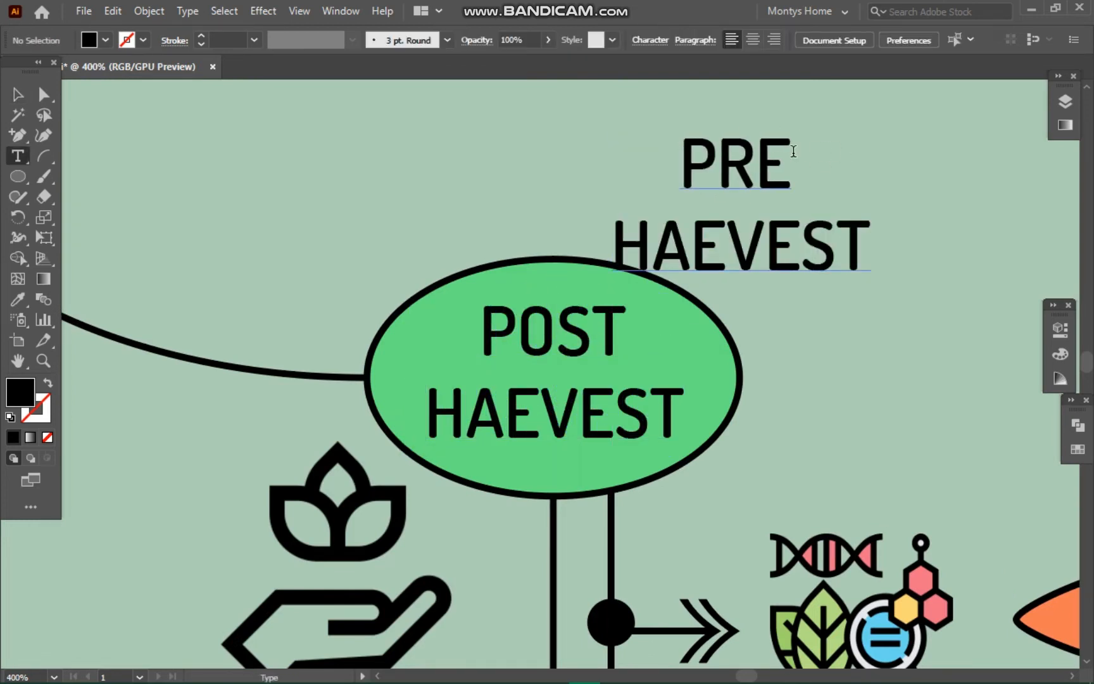
Step: Move the PRE HAEVEST label into the left green ellipse
key("v")
left_click(779, 168)
key("ctrl+-")
key("ctrl+-")
key("ctrl+-")
key("ctrl+-")
key("ctrl+-")
left_click_drag(539, 377, 219, 409)
Step: Fine-tune the PRE HAEVEST label so it sits centred within the left green ellipse
key("ctrl+=")
key("ctrl+=")
key("ctrl+=")
key("ctrl+=")
key("ctrl+=")
key("ctrl+=")
left_click_drag(526, 323, 517, 304)
left_click(822, 168)
key("ctrl+-")
key("ctrl+-")
key("ctrl+-")
key("ctrl+-")
mouse_move(546, 387)
left_mouse_down()
mouse_move(539, 369)
mouse_move(552, 365)
mouse_move(550, 374)
left_mouse_up()
left_click(671, 374)
Step: Move the top light-green ellipse and its dotted outline upward and enlarge them together above the central arrow
left_click_drag(757, 388, 488, 315)
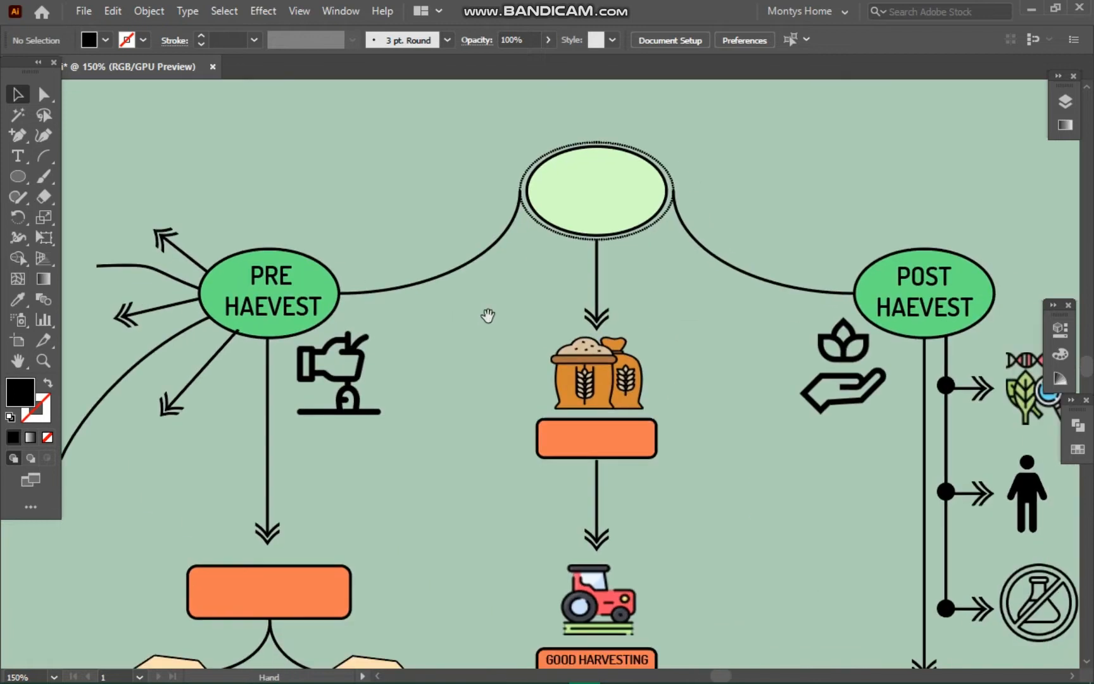
scroll(612, 247, "up", 3)
left_click(517, 362)
left_click_drag(597, 309, 590, 217)
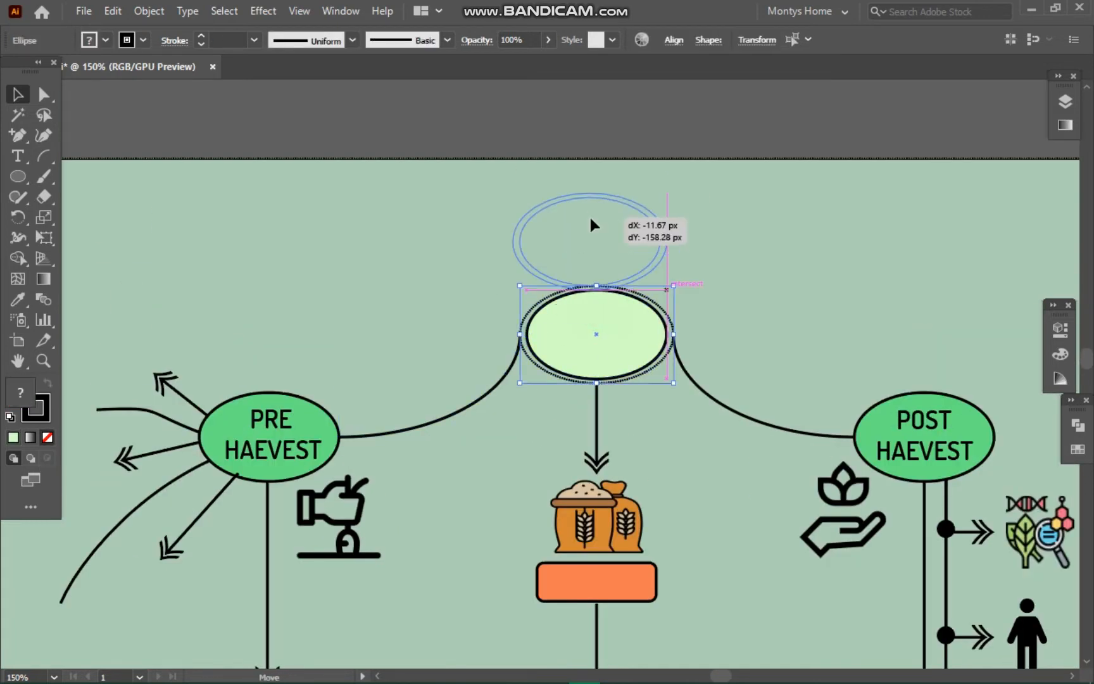
left_click(516, 362)
left_click_drag(521, 334, 513, 339)
key("ctrl+z")
left_click(641, 264)
left_click_drag(666, 291, 732, 340)
left_click_drag(666, 277, 641, 301)
left_click(782, 237)
Step: Move the POST HAEVEST label out of the right green ellipse to the empty area above it
key("ctrl+minus")
key("ctrl+minus")
key("ctrl+minus")
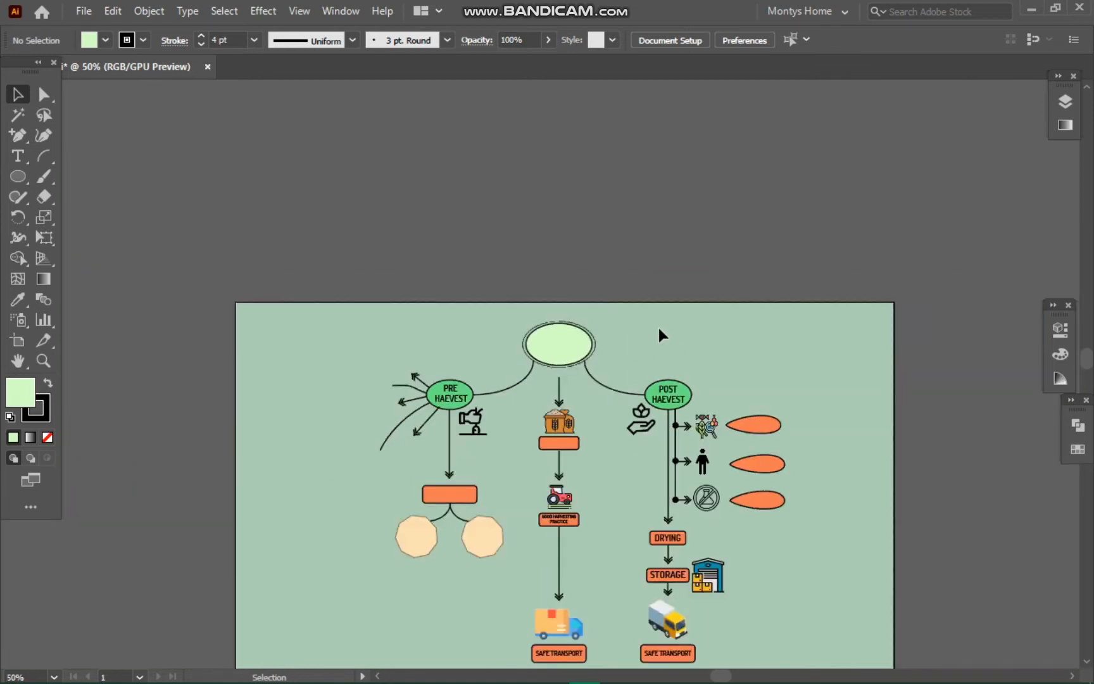
left_click_drag(676, 397, 740, 331)
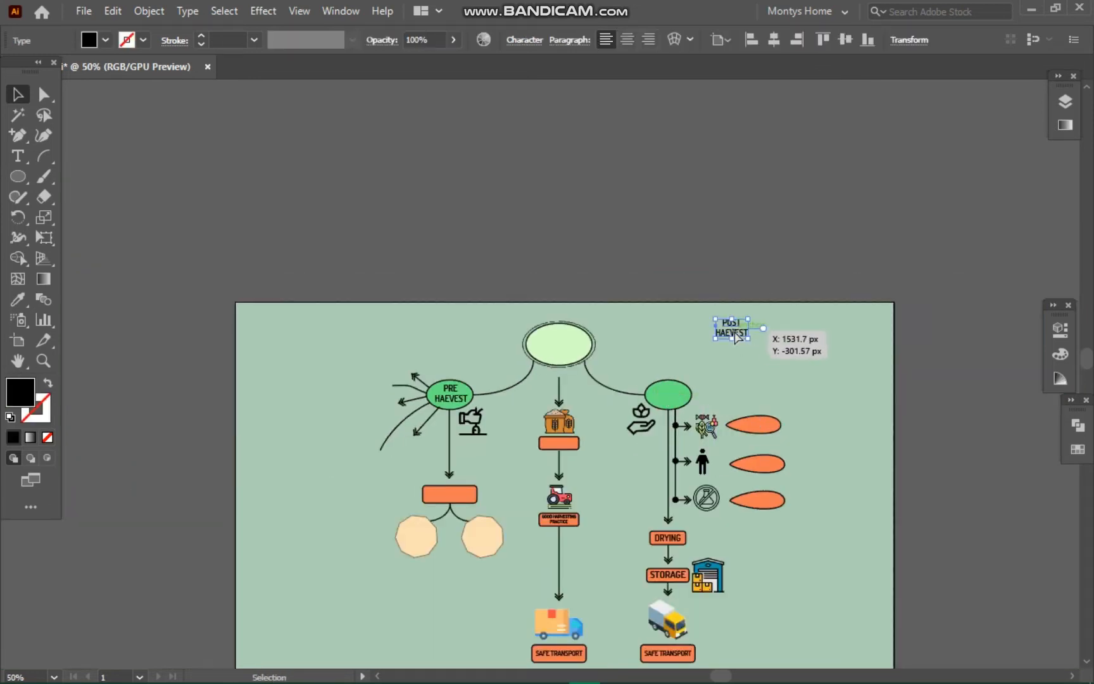
Step: Reword the moved label as MYCOTOXIN PRESERVENTION & DECONTAMINATION on two centred lines
key("ctrl+plus")
key("ctrl+plus")
key("ctrl+plus")
key("ctrl+plus")
key("ctrl+plus")
key("ctrl+plus")
double_click(567, 338)
type("MYCOTTTTTT")
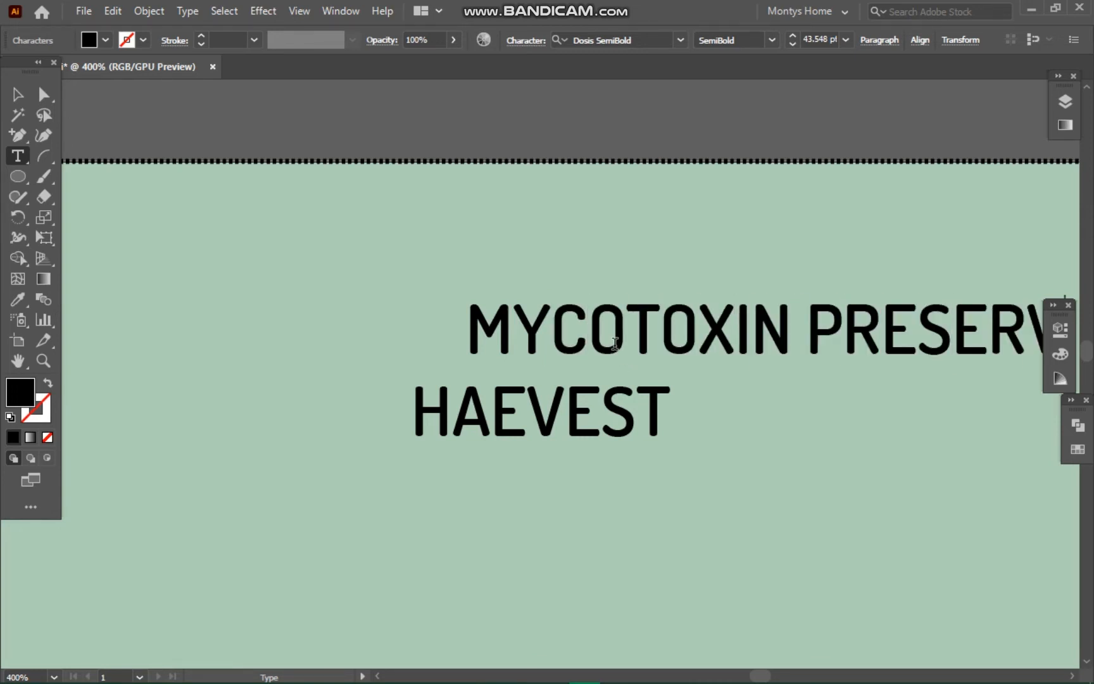
left_click(566, 515)
left_click_drag(759, 676, 762, 676)
left_click(931, 332)
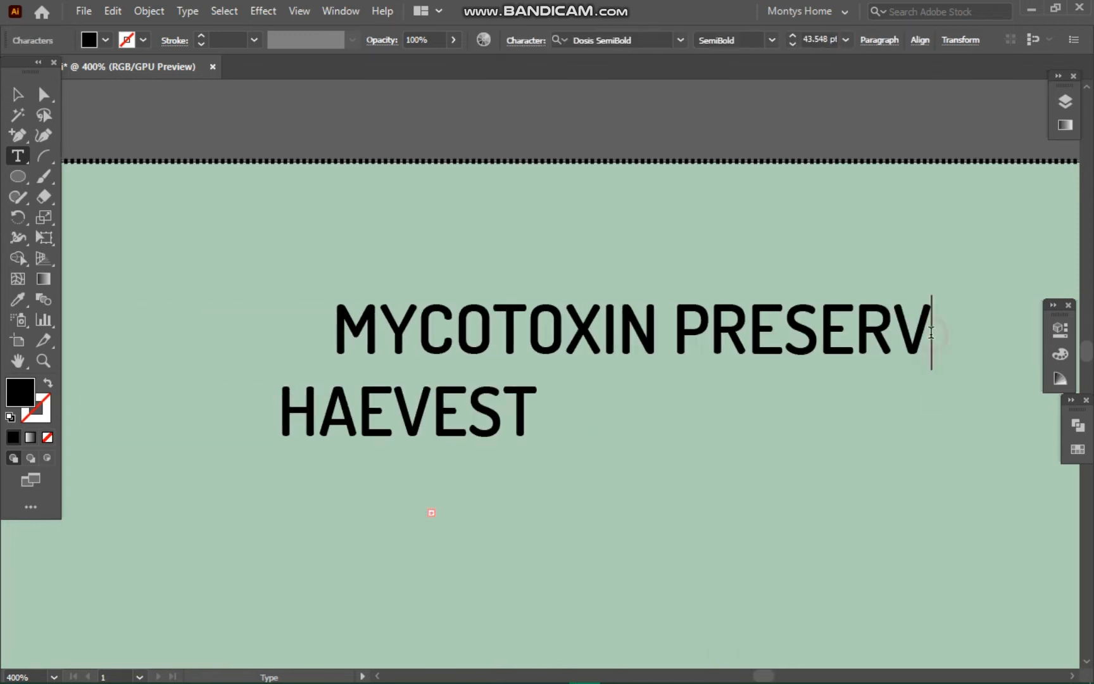
left_click(556, 411)
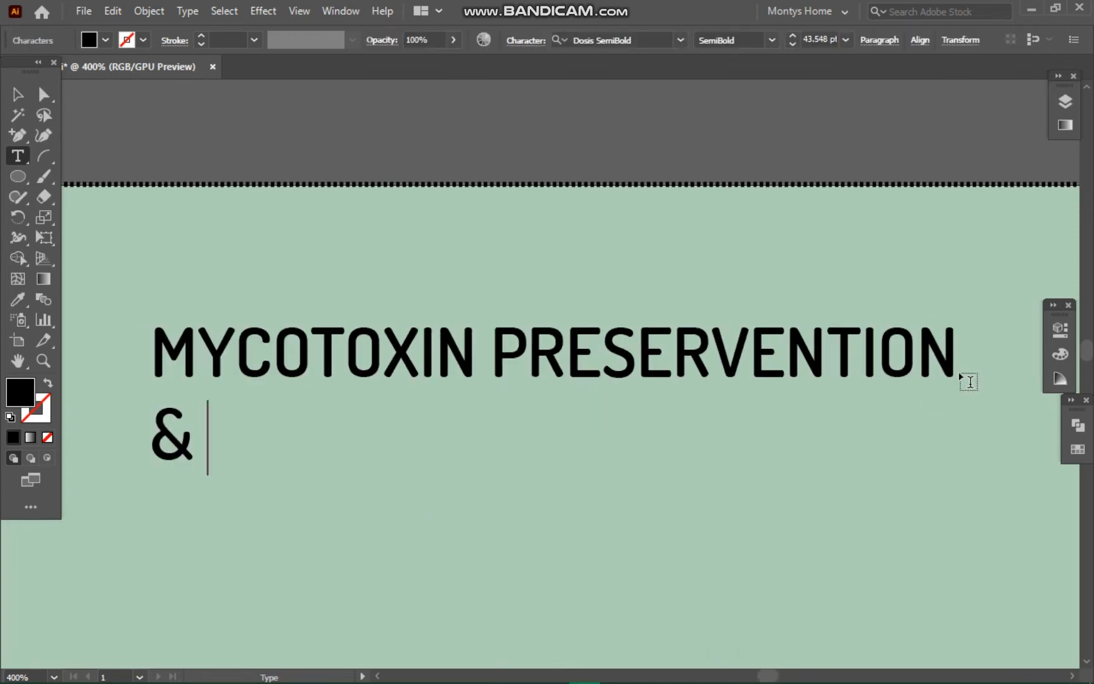
type("AMIN")
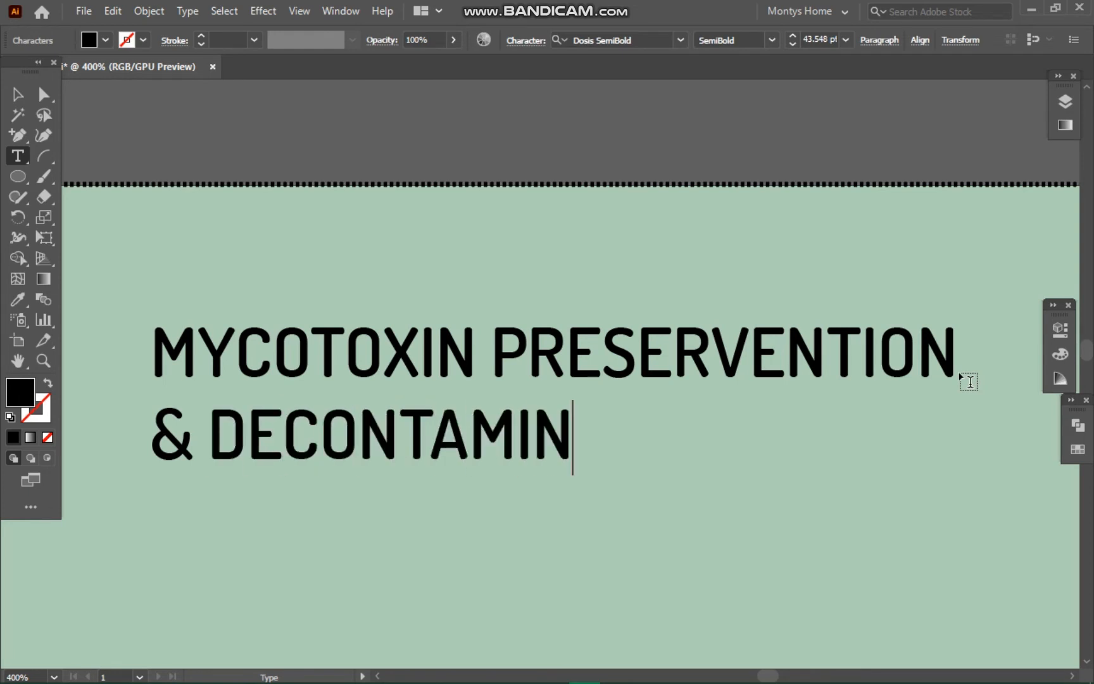
type("ATION")
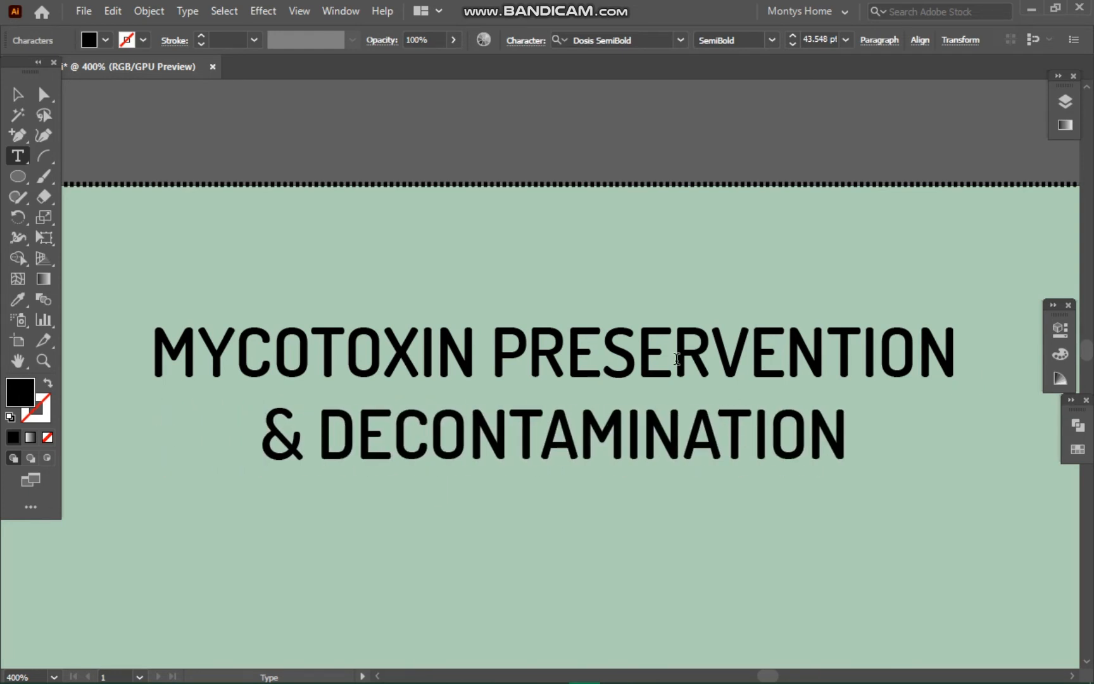
Step: Move the MYCOTOXIN PRESERVENTION & DECONTAMINATION label into the top light-green ellipse and scale it down to fit
key("ctrl+1")
left_click(687, 375, "ctrl")
key("b")
key("v")
mouse_move(601, 376)
left_mouse_down()
mouse_move(183, 407)
mouse_move(559, 408)
left_mouse_up()
key("space")
left_click_drag(643, 428, 591, 415)
left_click_drag(522, 377, 553, 378)
left_click_drag(622, 417, 592, 409)
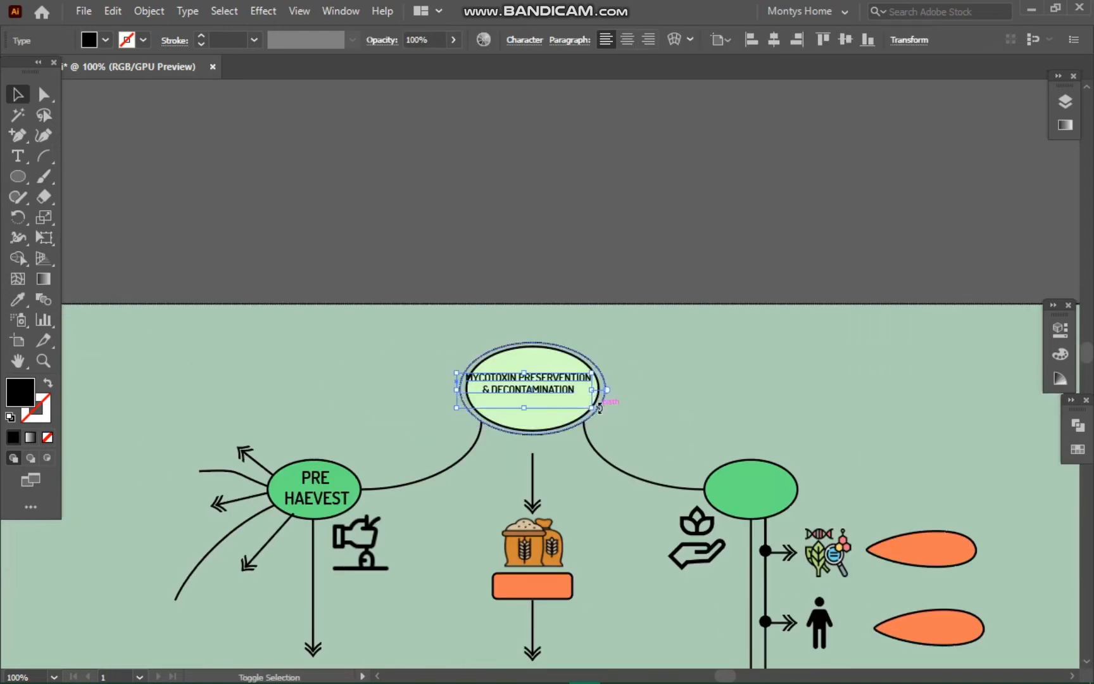
Step: Break the top ellipse's label into three lines: MYCOTOXIN, PRESERVENTION and & DECONTAMINATION
scroll(520, 391, "up", 5)
triple_click(506, 300)
left_click(506, 301)
key("Return")
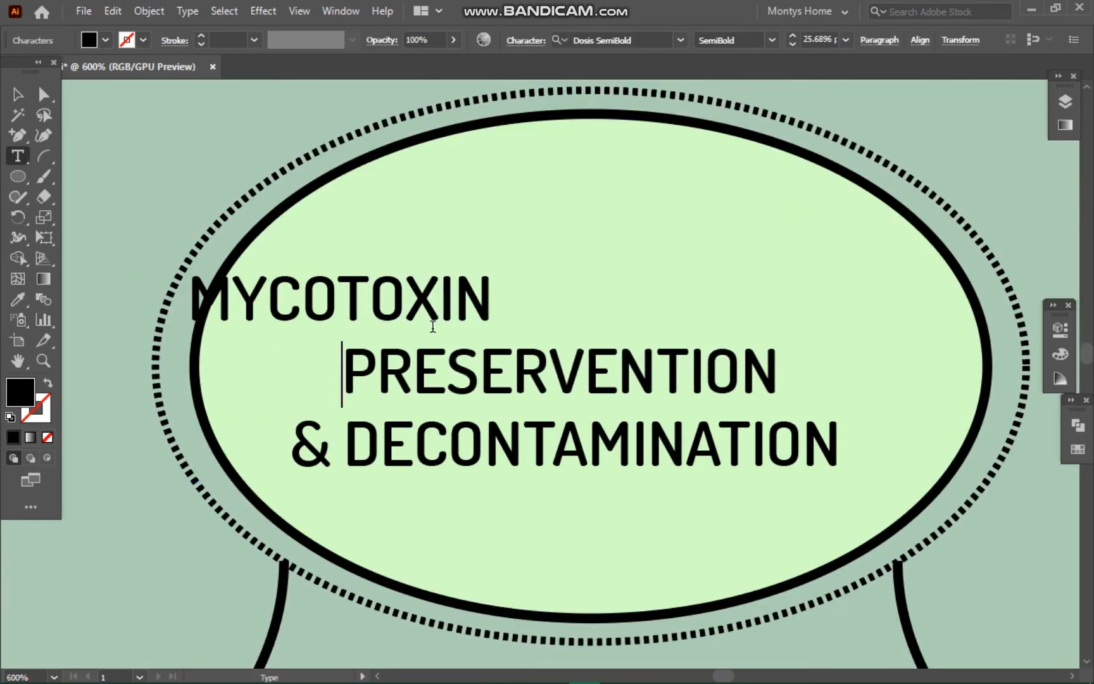
left_click(191, 299)
type("V")
key("BackSpace")
left_click(246, 297, "ctrl")
key("c")
key("v")
Step: Slightly enlarge the three-line label and position it inside the top light-green ellipse
left_click(538, 321)
left_click_drag(538, 321, 565, 258)
left_click_drag(548, 255, 568, 260)
key("ctrl+equal")
key("ctrl+equal")
key("ctrl+minus")
key("ctrl+minus")
key("ctrl+minus")
key("ctrl+minus")
left_click_drag(569, 315, 565, 325)
left_click_drag(565, 335, 567, 328)
left_click_drag(726, 448, 780, 506)
left_click_drag(644, 388, 603, 378)
left_click(801, 237)
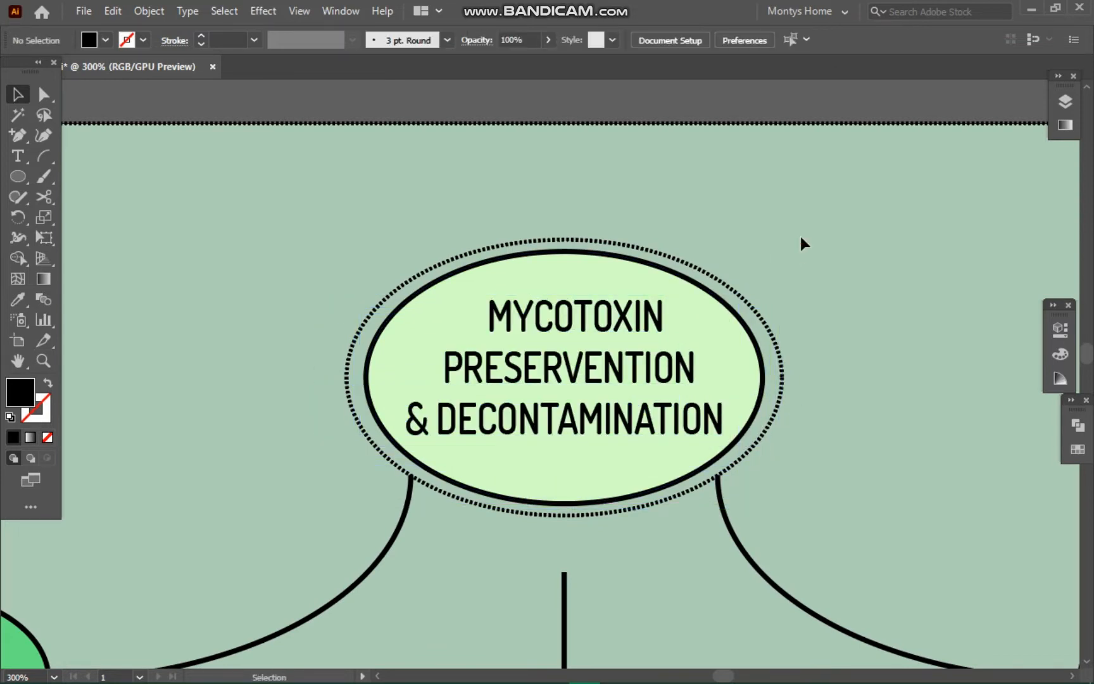
key("ctrl+minus")
key("ctrl+minus")
key("ctrl+minus")
key("ctrl+minus")
key("ctrl+equal")
key("ctrl+equal")
key("ctrl+equal")
key("ctrl+minus")
key("ctrl+minus")
key("ctrl+minus")
key("ctrl+minus")
Step: Place a copy of the DRYING label on the teardrop beside the biology icon
left_click_drag(864, 398, 839, 341)
key("ctrl+equal")
key("ctrl+equal")
key("ctrl+equal")
key("ctrl+equal")
left_click_drag(623, 414, 50, 131)
left_click(651, 181)
left_click(664, 188)
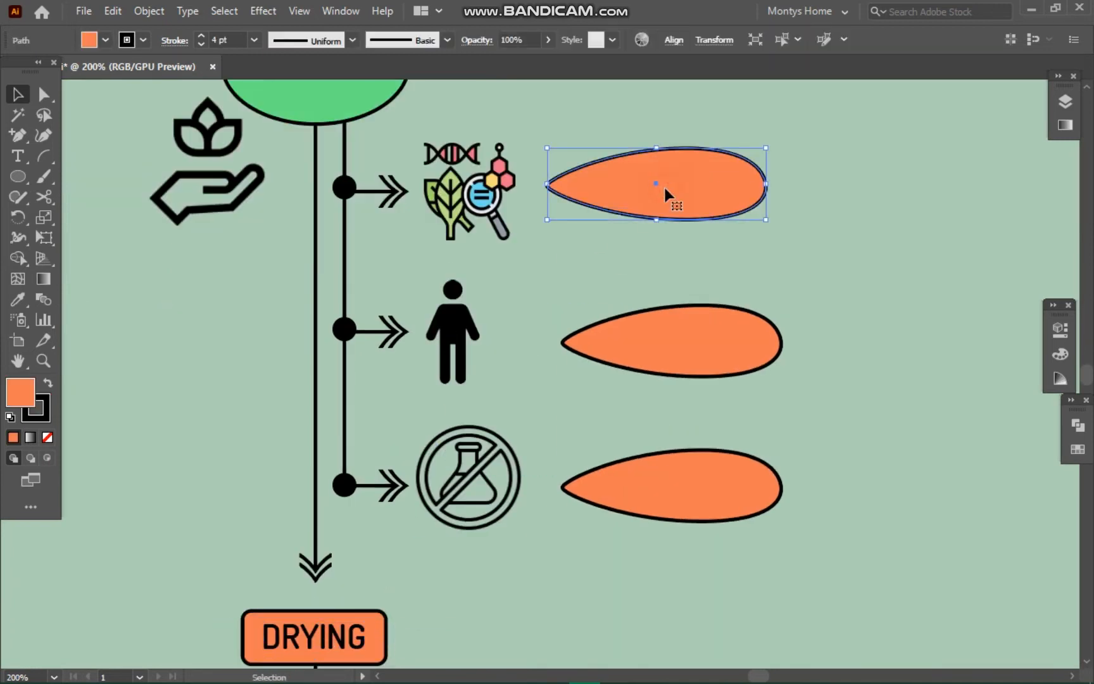
key("ctrl+z")
left_click(698, 188)
left_click(928, 209)
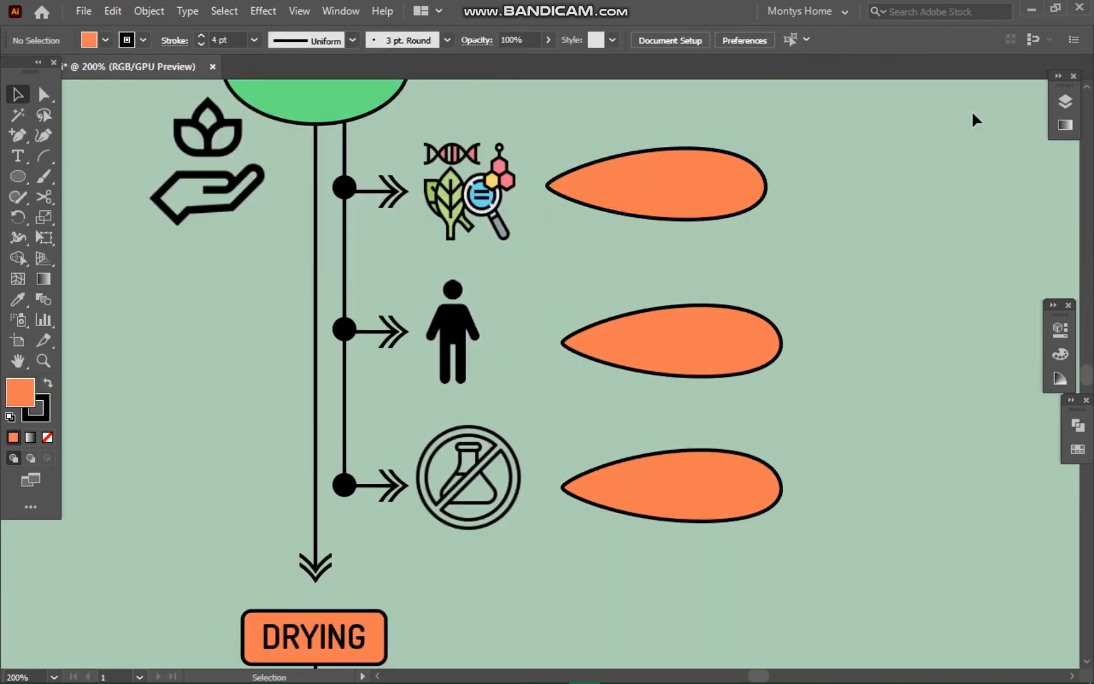
left_click_drag(670, 185, 792, 184)
left_click(637, 183)
right_click(637, 183)
left_click(581, 245)
key("ctrl+z")
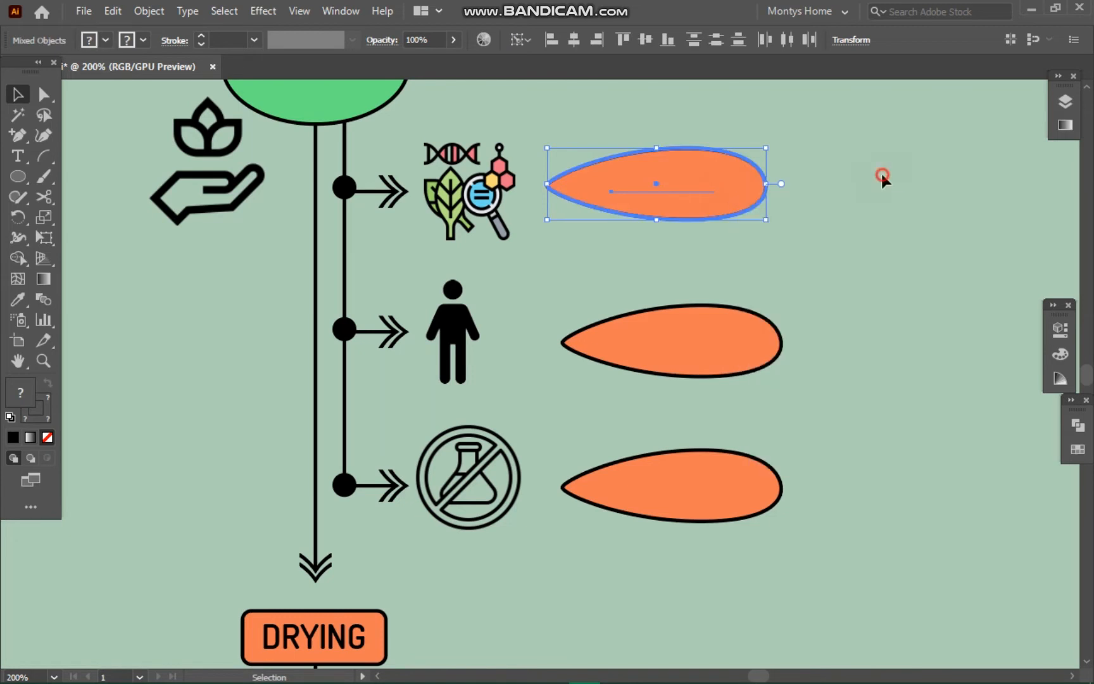
Step: Rearrange the stacking so the copied DRYING label lies in front of the teardrop beside the biology icon
left_click(882, 176)
right_click(688, 182)
left_click(898, 238)
left_click(738, 199)
right_click(739, 199)
mouse_move(786, 510)
left_click(668, 548)
left_click(685, 180)
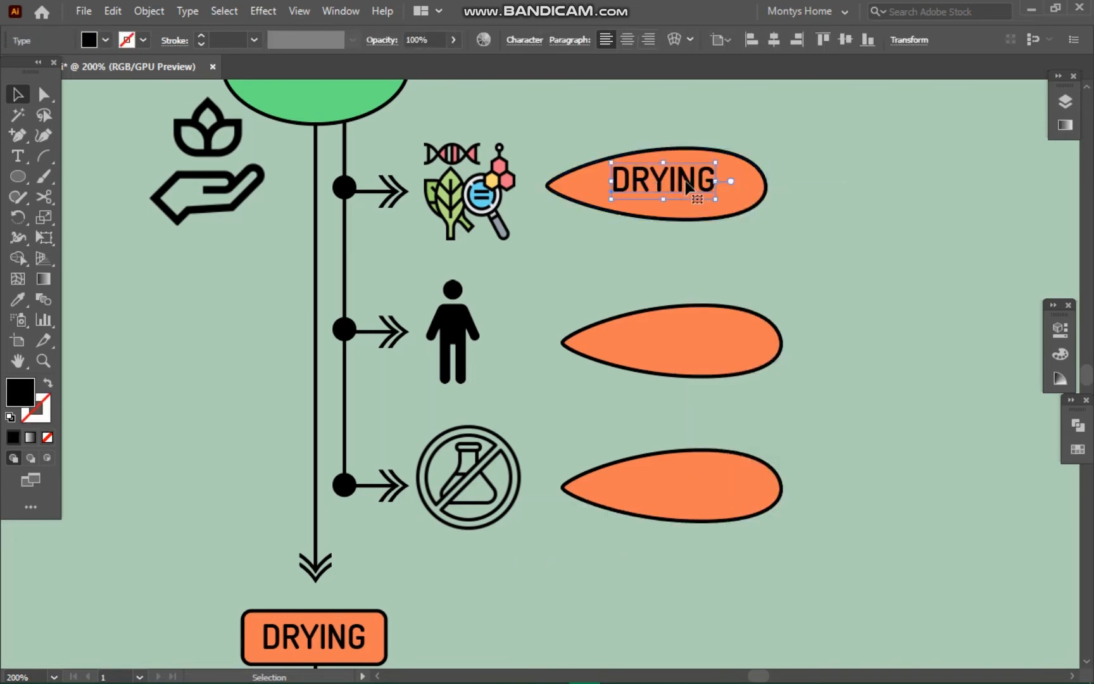
Step: Change the label on the teardrop beside the biology icon to BIOLOGICAL
double_click(685, 184)
key("BackSpace")
type("BIOLOGICAL")
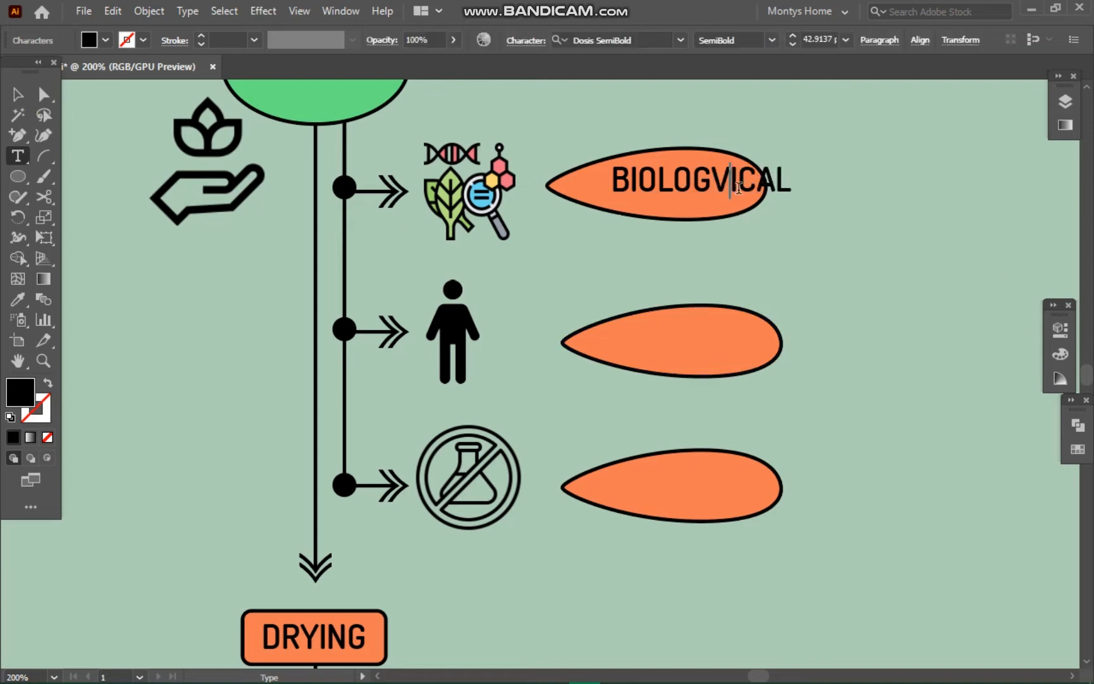
key("Escape")
Step: Copy the label onto the teardrops beside the person and crossed-out flask icons, arranging each label in front of its teardrop
left_click_drag(708, 193, 691, 345)
right_click(718, 350)
mouse_move(795, 614)
left_click(642, 636)
right_click(679, 352)
mouse_move(759, 596)
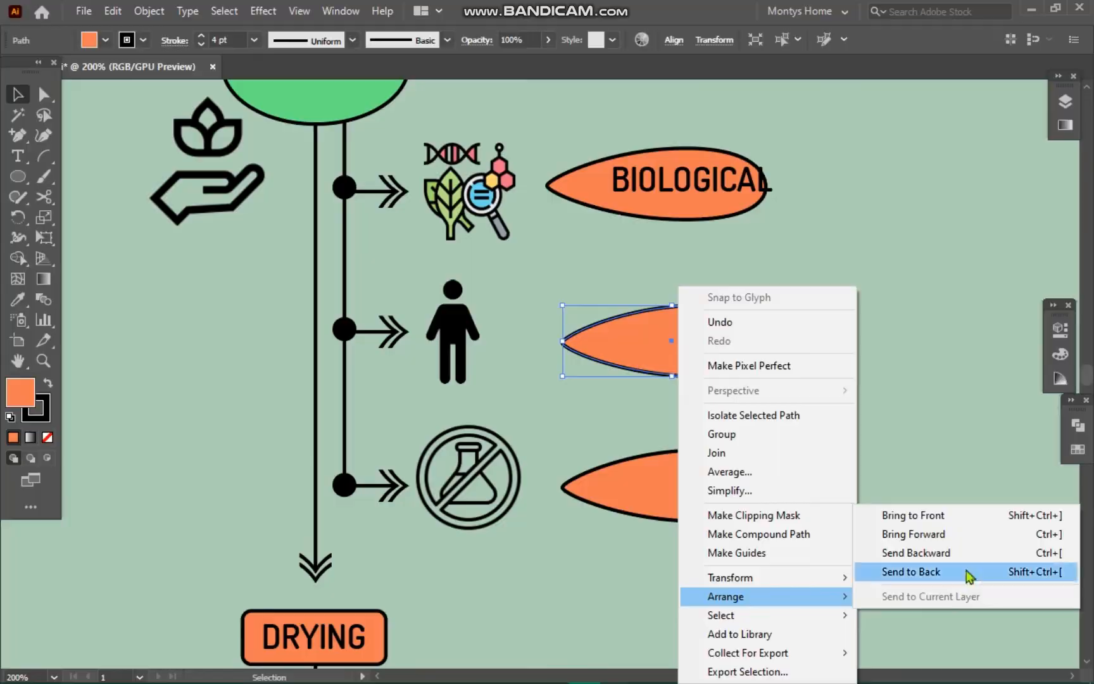
left_click(969, 575)
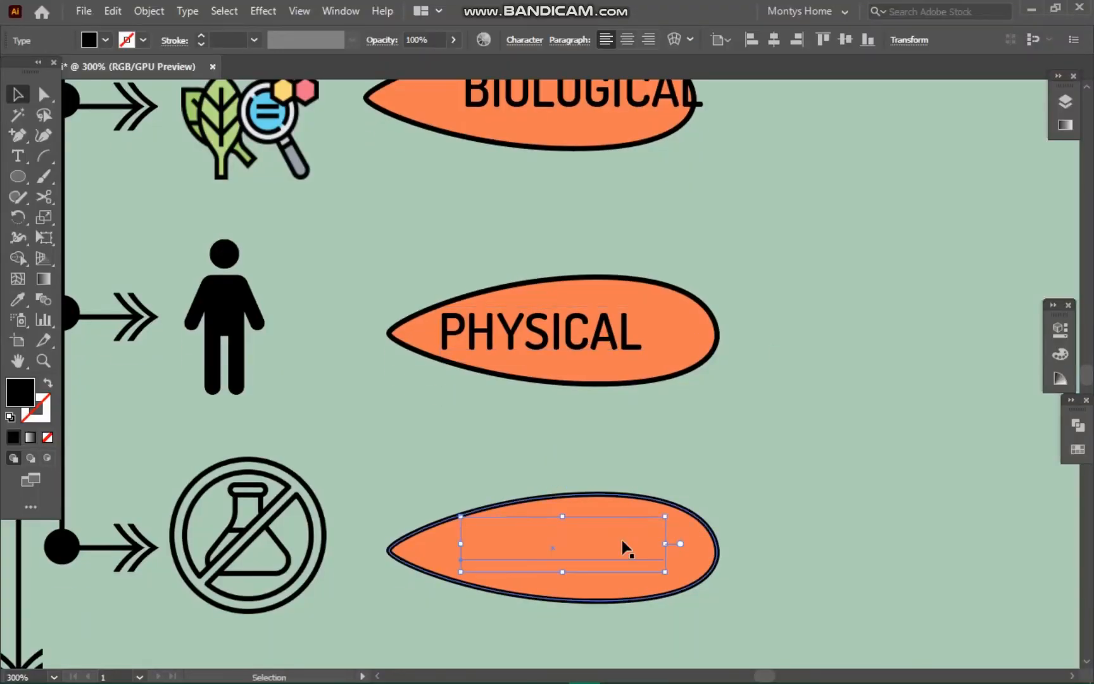
right_click(623, 545)
mouse_move(727, 447)
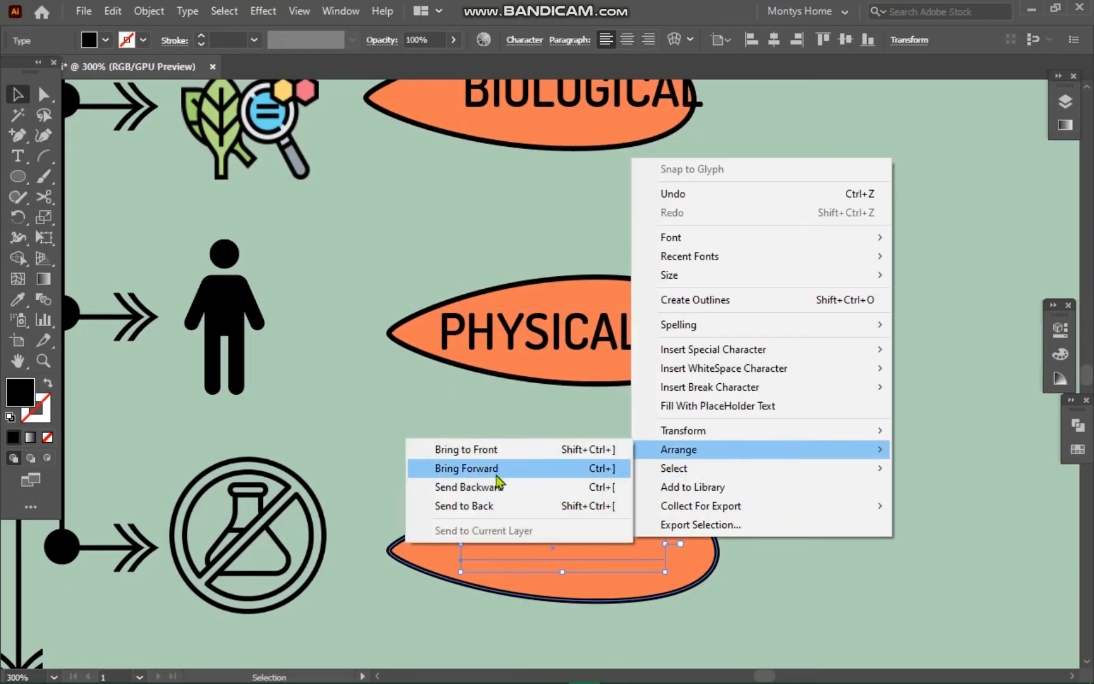
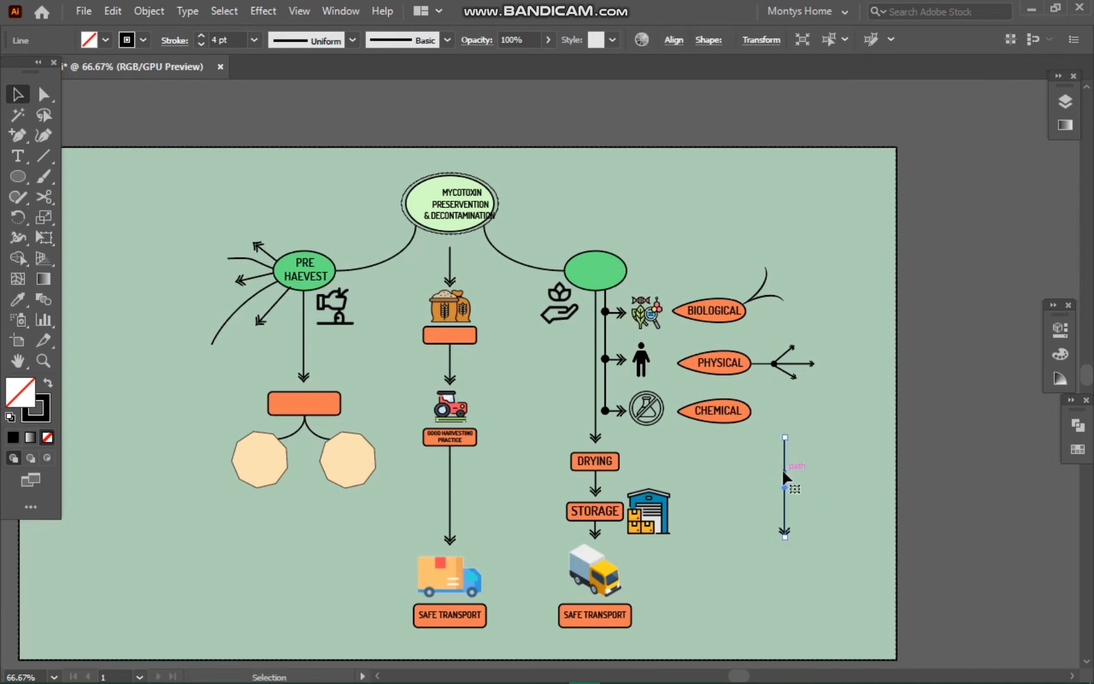
Step: Draw a straight horizontal line from the rounded end of the CHEMICAL teardrop to just above the vertical arrow
left_click(825, 451)
left_click_drag(773, 408, 786, 411)
scroll(815, 418, "up", 5)
left_click_drag(642, 375, 632, 374)
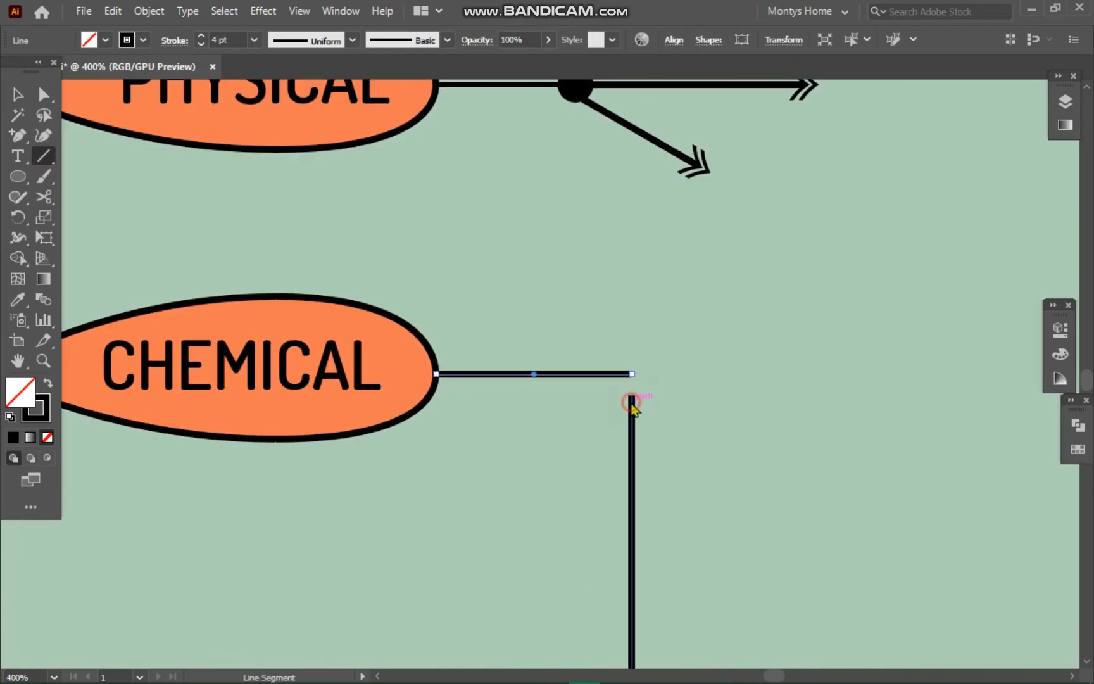
Step: Give the vertical arrow a square marker at its upper end and move it up to meet the CHEMICAL line
key("v")
left_click(1062, 331)
left_click(793, 377)
scroll(738, 481, "down", 3)
left_click(689, 519)
left_click_drag(632, 378, 631, 366)
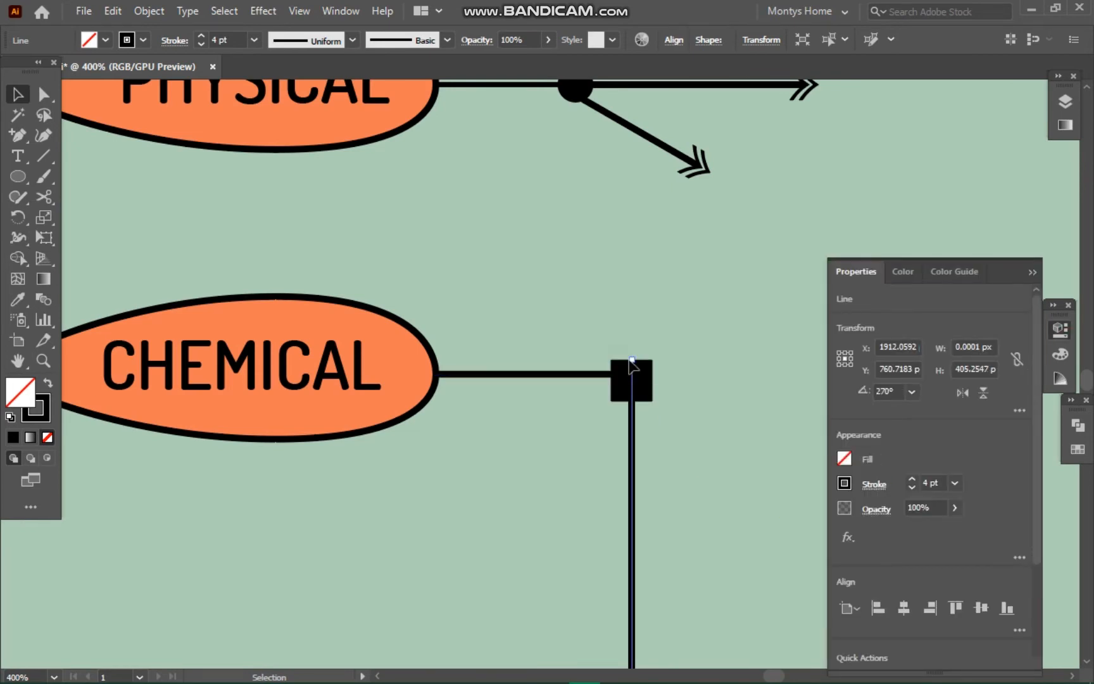
left_click(689, 400)
Step: Shift the vertical arrow closer to the CHEMICAL teardrop and shorten it to about 323 px
key("ctrl+minus")
key("ctrl+minus")
key("ctrl+minus")
key("ctrl+minus")
left_click_drag(562, 527, 561, 458)
left_click(644, 450)
left_click_drag(562, 349, 549, 420)
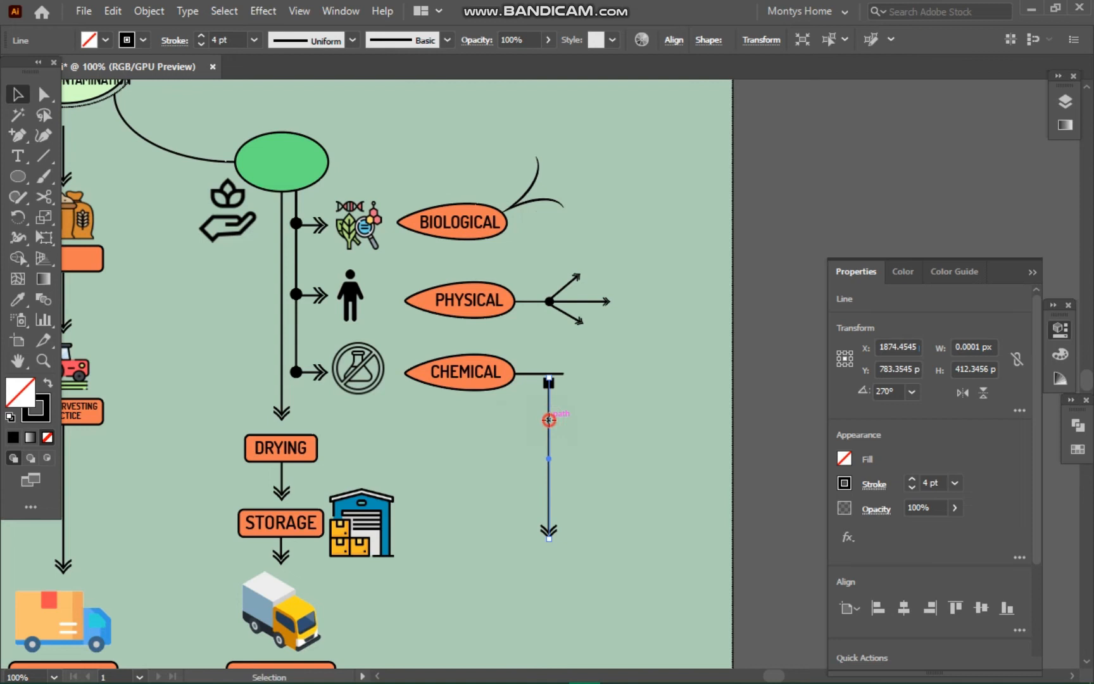
left_click_drag(548, 536, 609, 500)
Step: Shorten the CHEMICAL connector line to the arrow's position and move the arrow up so its square marker meets the line's end
scroll(554, 472, "up", 3)
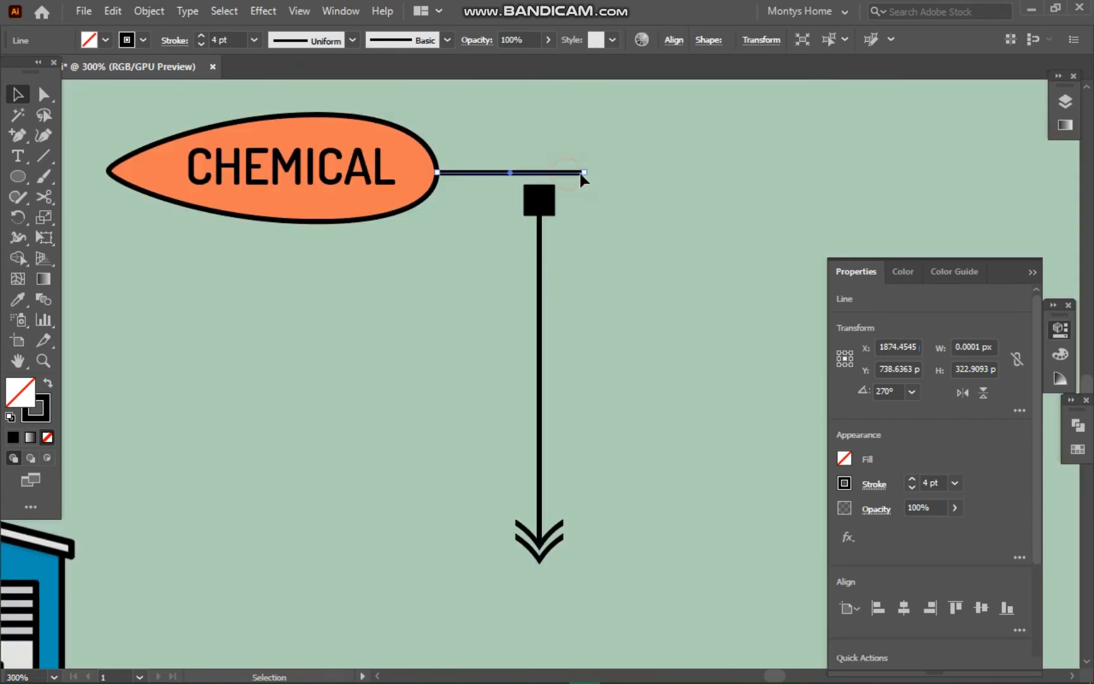
left_click_drag(535, 175, 535, 175)
left_click_drag(539, 306, 537, 283)
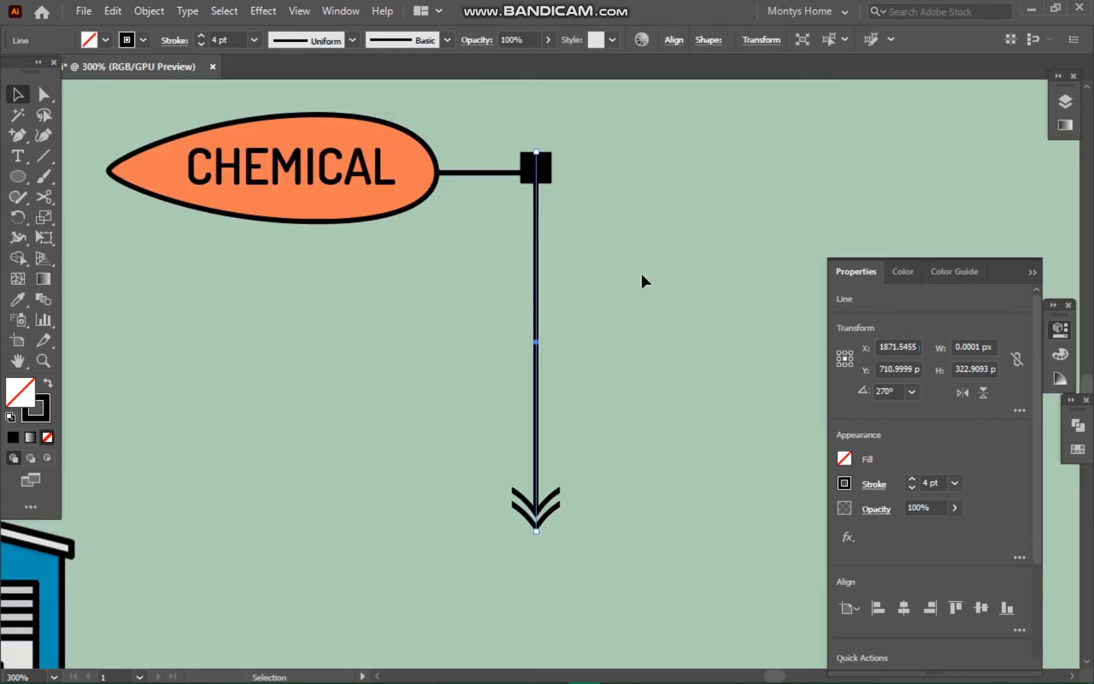
left_click(643, 274)
key("ctrl+minus")
key("ctrl+minus")
key("ctrl+minus")
left_click_drag(659, 404, 566, 410)
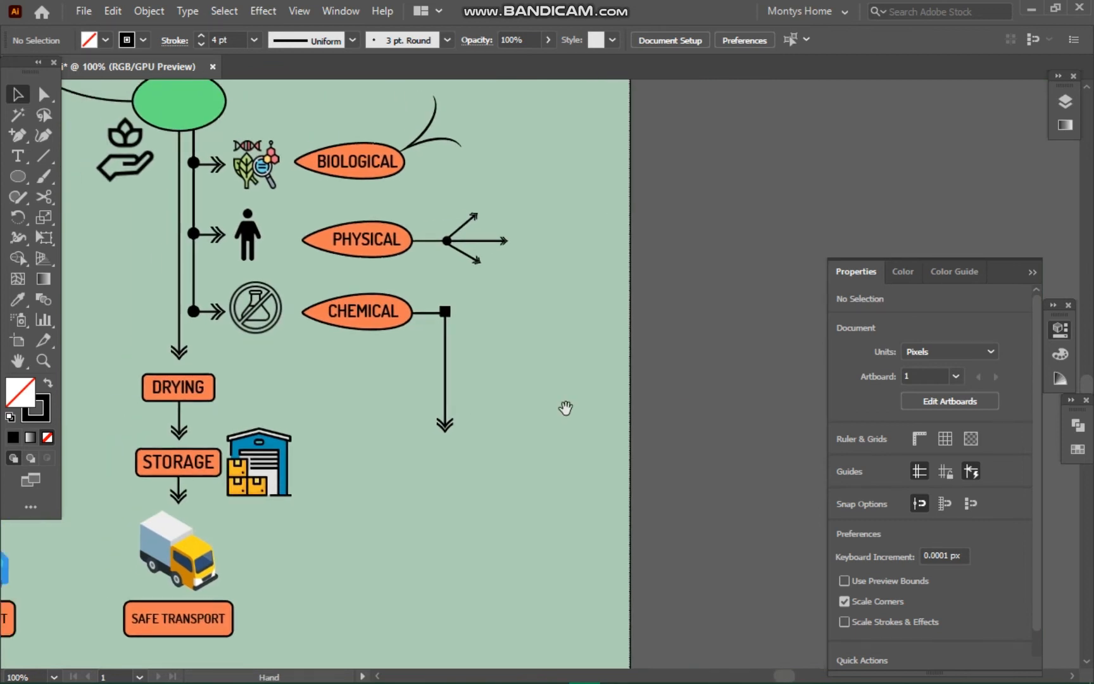
Step: Lengthen the CHEMICAL branch's vertical arrow to about 590 px and place five evenly spaced copies of the short double-headed arrow along it
left_click(444, 425)
left_click_drag(443, 429, 443, 537)
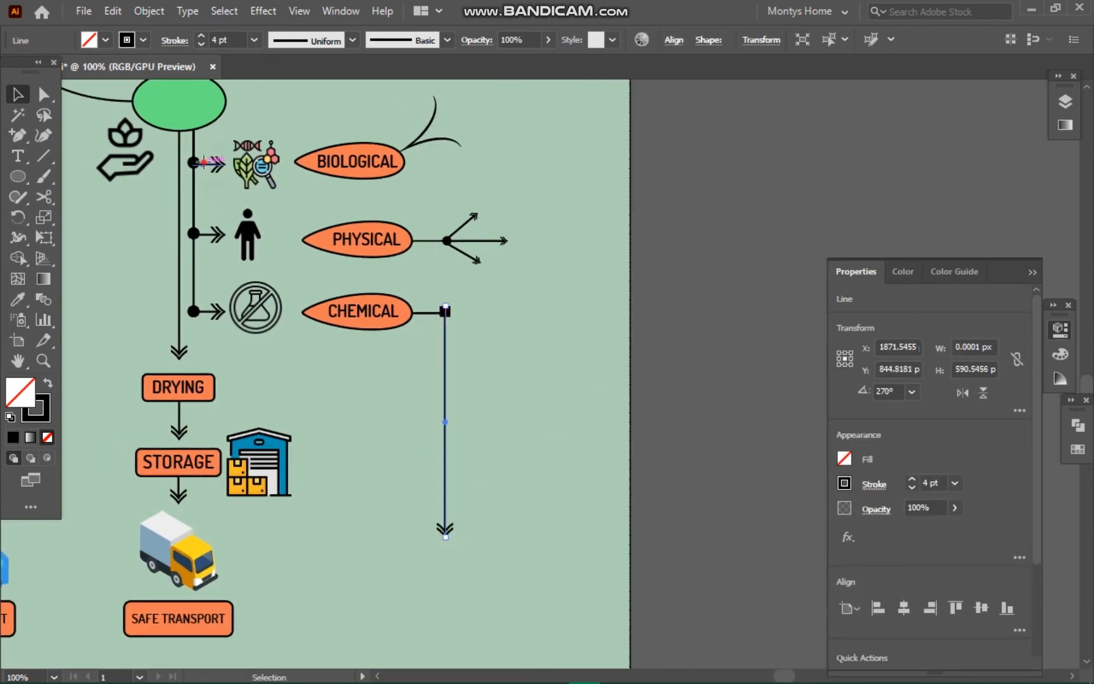
left_click_drag(209, 169, 455, 383)
left_click(569, 367)
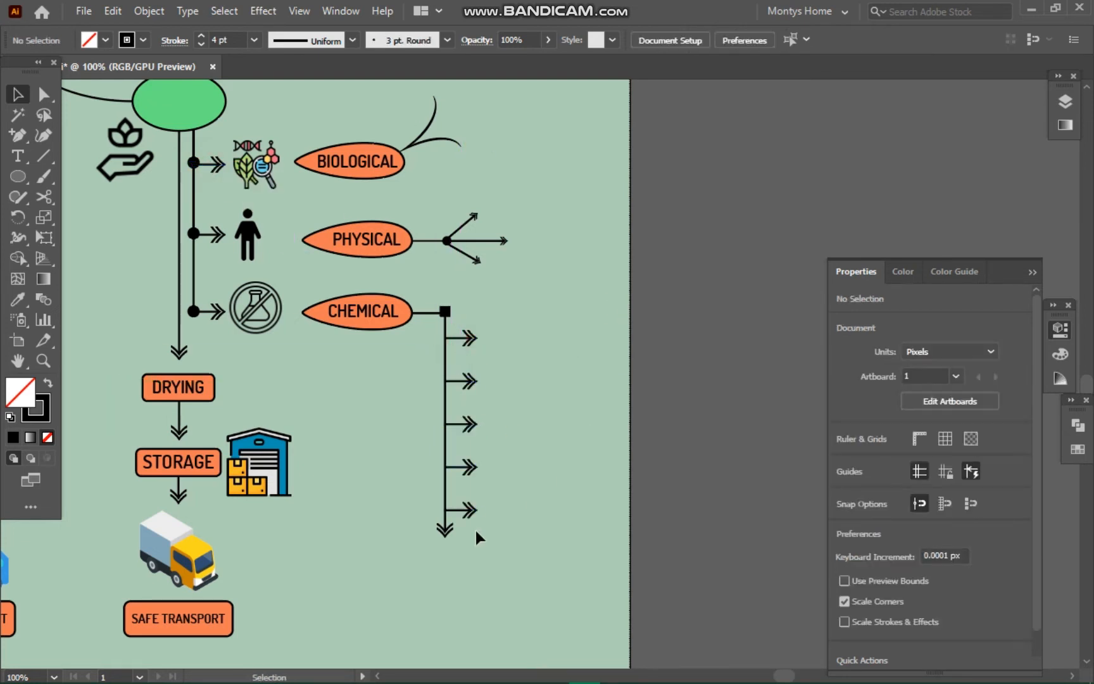
Step: Lengthen the vertical arrow to about 612 px and give its lower end a solid triangle arrowhead
left_click(445, 532)
left_click_drag(443, 544, 443, 543)
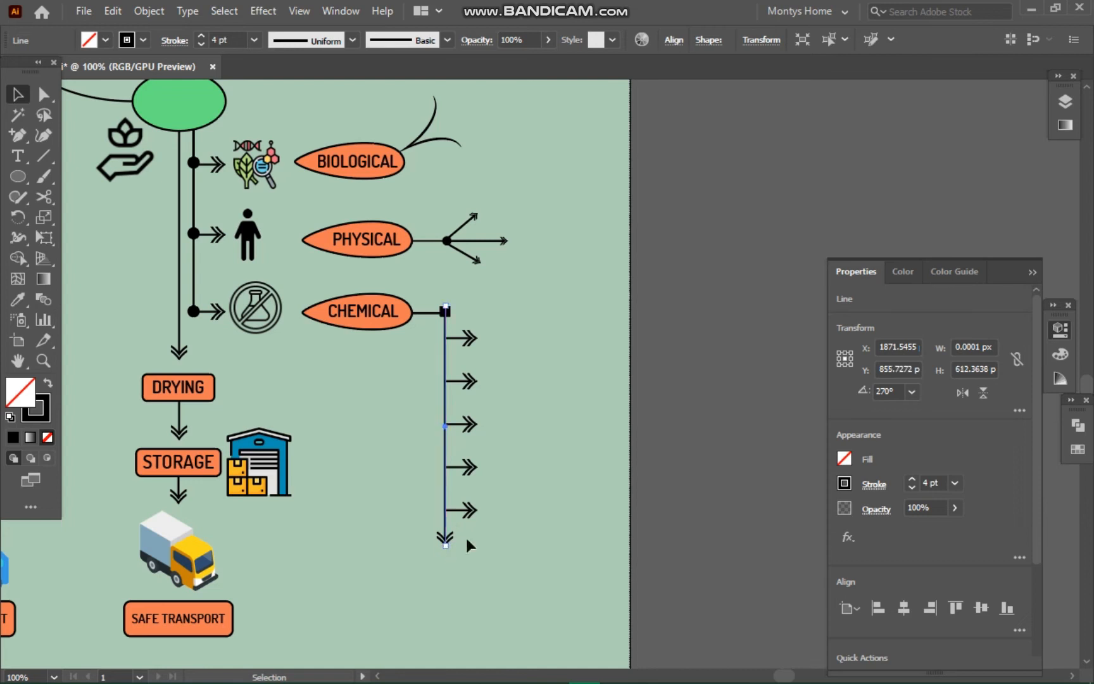
left_click(874, 484)
left_click(847, 377)
scroll(783, 497, "down", 3)
left_click(767, 495)
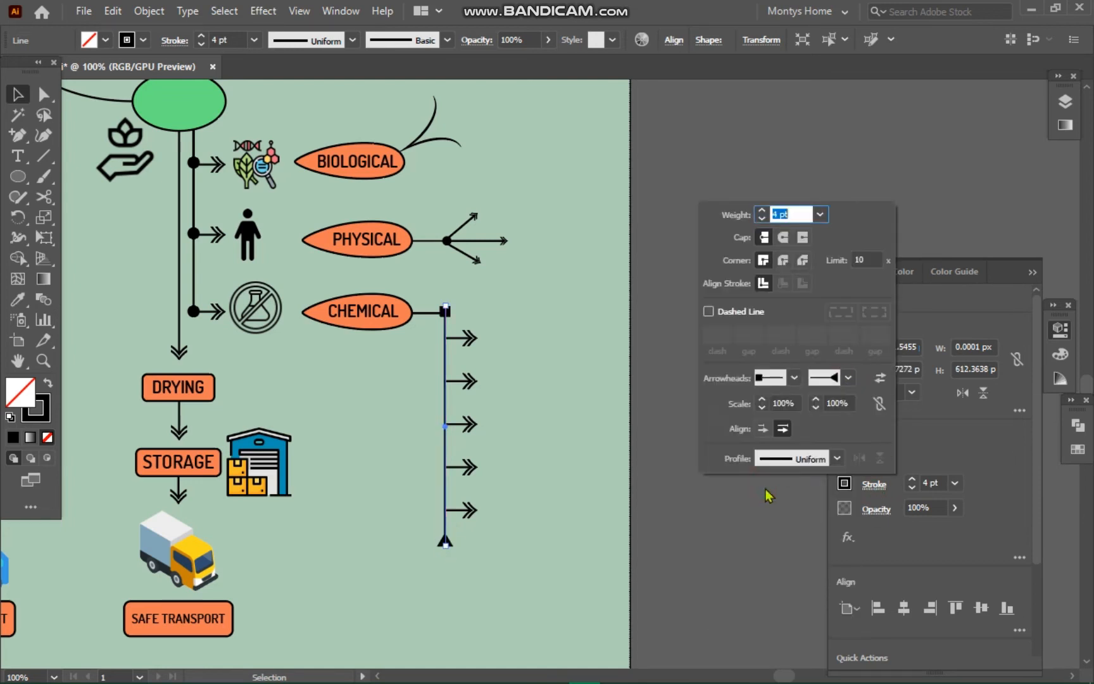
Step: Try a solid triangle arrowhead at the upper end of the CHEMICAL branch's vertical line
left_click(794, 377)
left_click(669, 518)
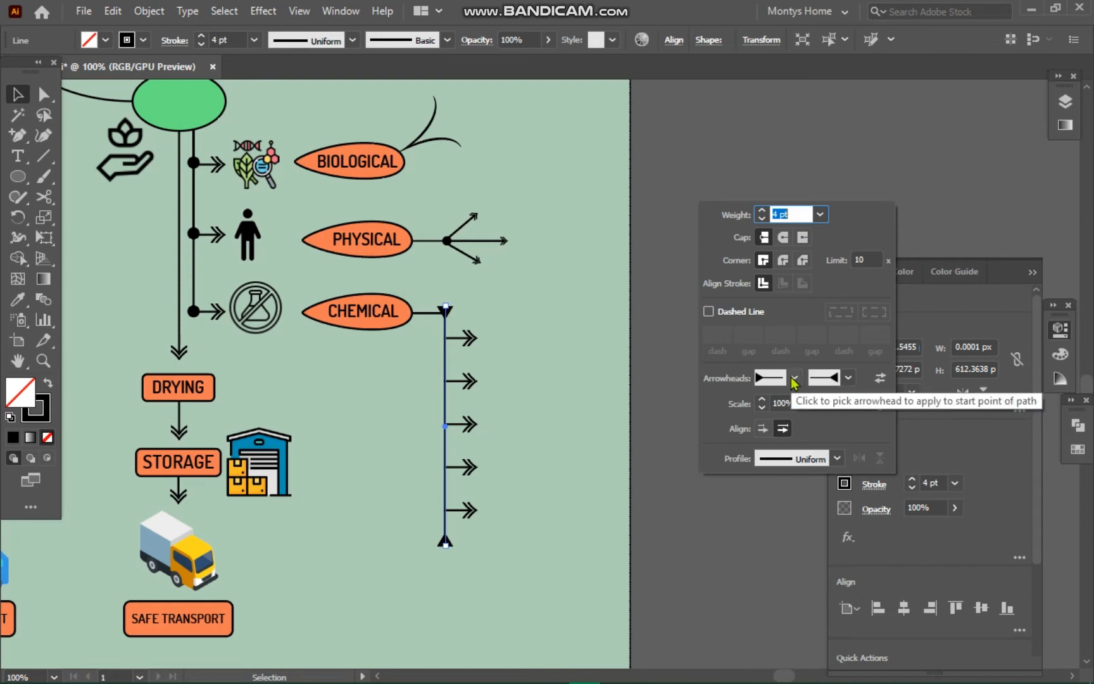
left_click(578, 380)
left_click_drag(438, 402, 439, 403)
left_click(595, 379)
scroll(593, 373, "up", 1)
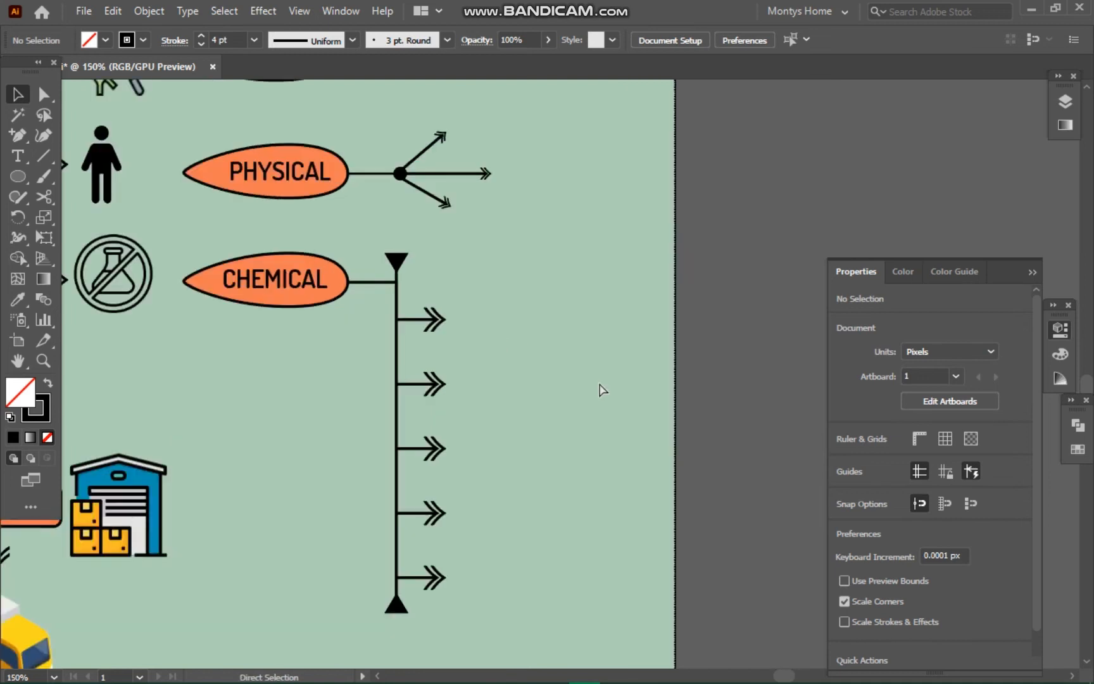
scroll(602, 388, "down", 3)
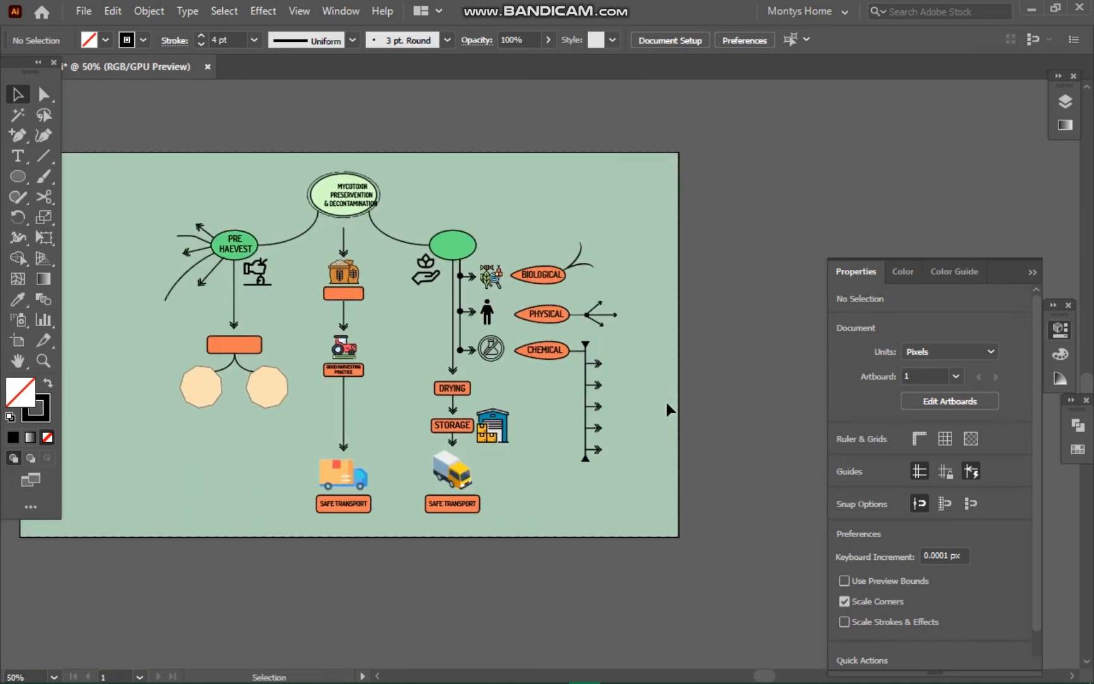
key("ctrl+z")
key("ctrl+z")
key("ctrl+z")
key("ctrl+z")
Step: Copy the empty orange pre-harvest box beside the CHEMICAL branch arrows and repeat it into a column of five boxes
key("ctrl+equal")
left_click_drag(343, 394, 872, 449)
key("ctrl+d")
key("ctrl+d")
key("ctrl+d")
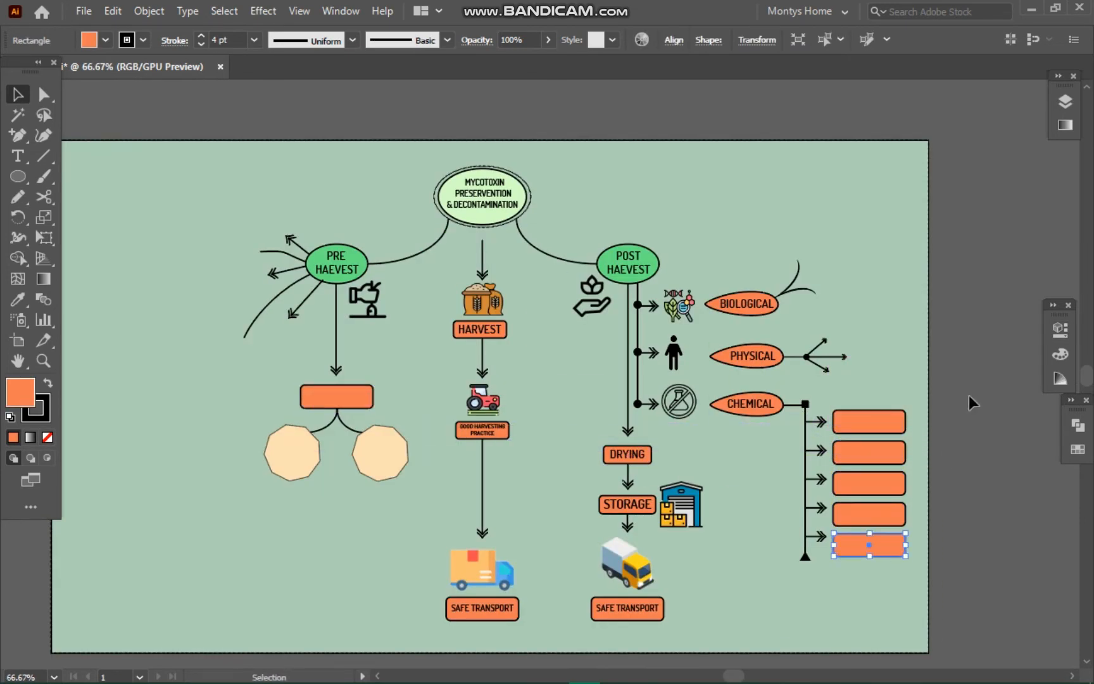
left_click(911, 364)
Step: Extend the CHEMICAL branch's vertical line downward and align its short branch arrows with the five orange boxes
left_click_drag(805, 556, 817, 513)
left_click_drag(808, 453, 808, 458)
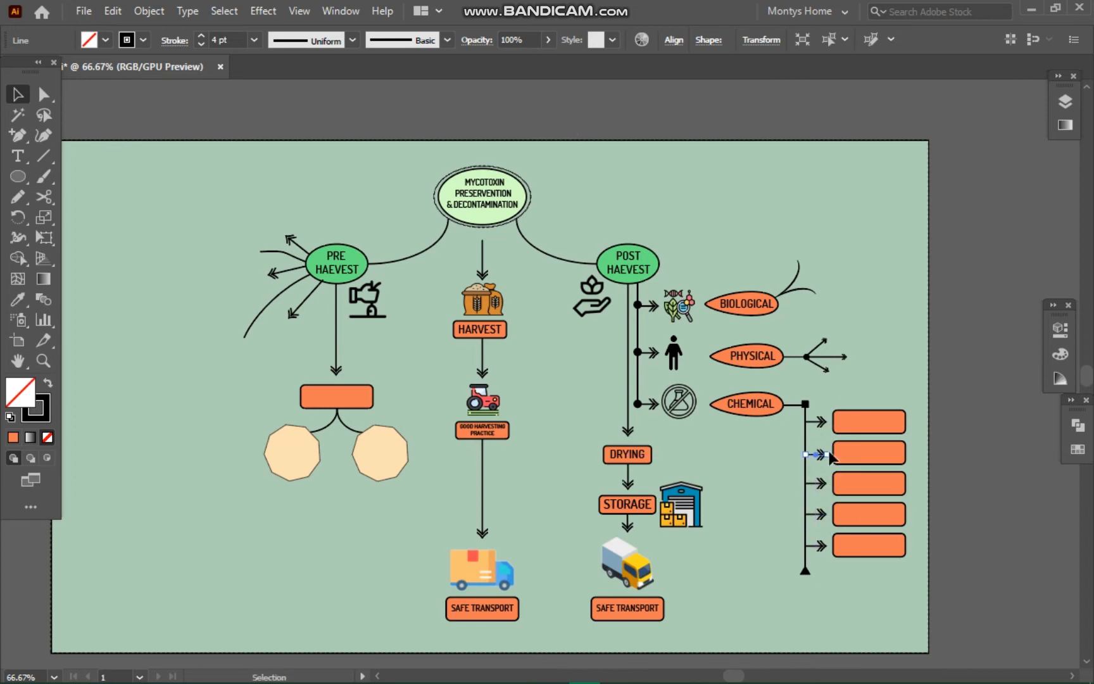
left_click(894, 369)
key("ctrl+plus")
key("ctrl+plus")
key("ctrl+plus")
left_click_drag(861, 538, 503, 348)
left_click_drag(560, 288, 559, 280)
left_click(551, 255)
key("ctrl+minus")
key("ctrl+minus")
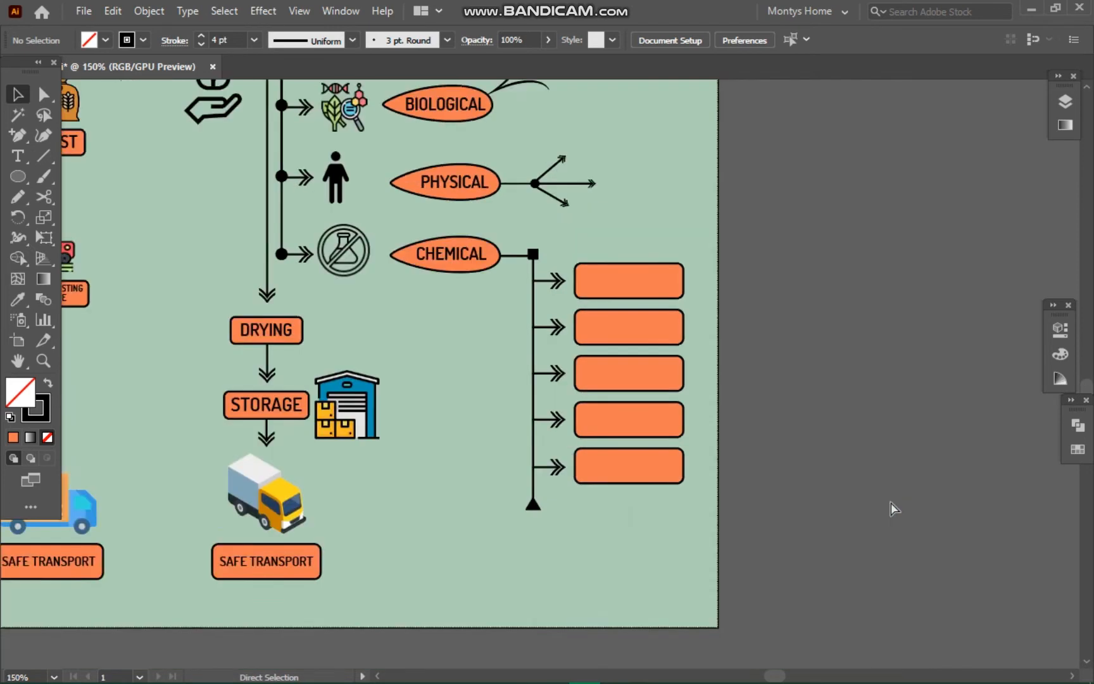
Step: Draw a tall ellipse about 157 by 413 px in the empty area beside the PRE HAEVEST branches
left_click_drag(556, 523, 881, 588)
key("ctrl+minus")
key("m")
left_click_drag(654, 506, 783, 534)
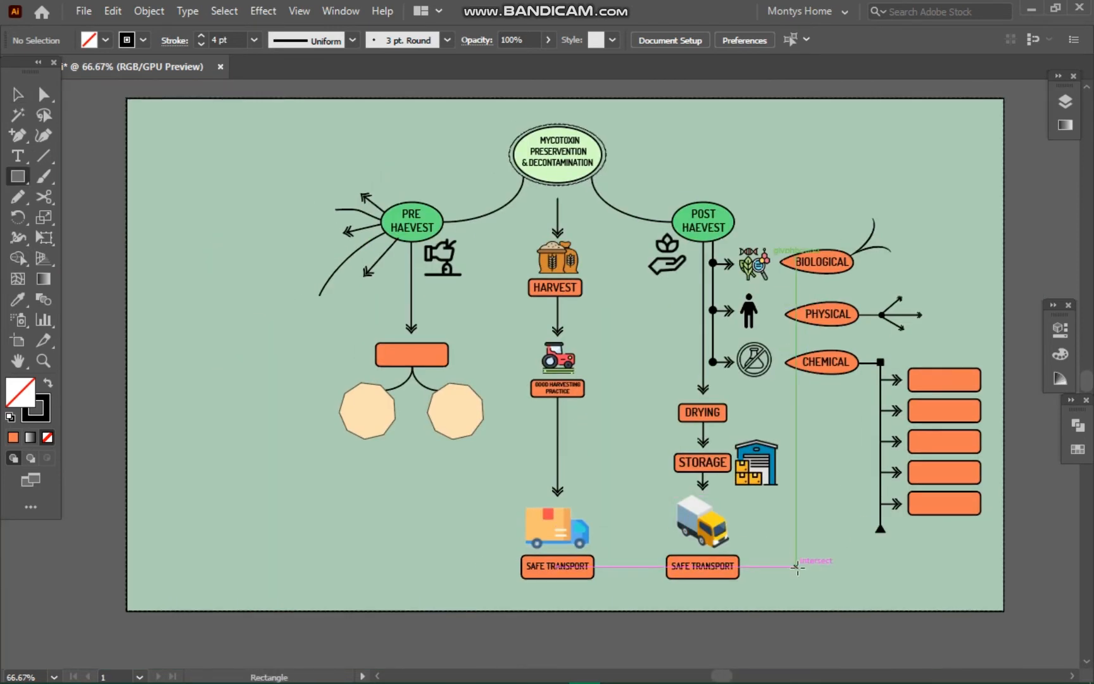
left_click_drag(14, 182, 96, 217)
left_click_drag(177, 355, 217, 246)
Step: Give the new ellipse no fill and a 3 pt black outline
left_click(106, 40)
left_click(12, 69)
left_click(144, 40)
left_click(143, 40)
left_click(47, 69)
left_click(199, 38)
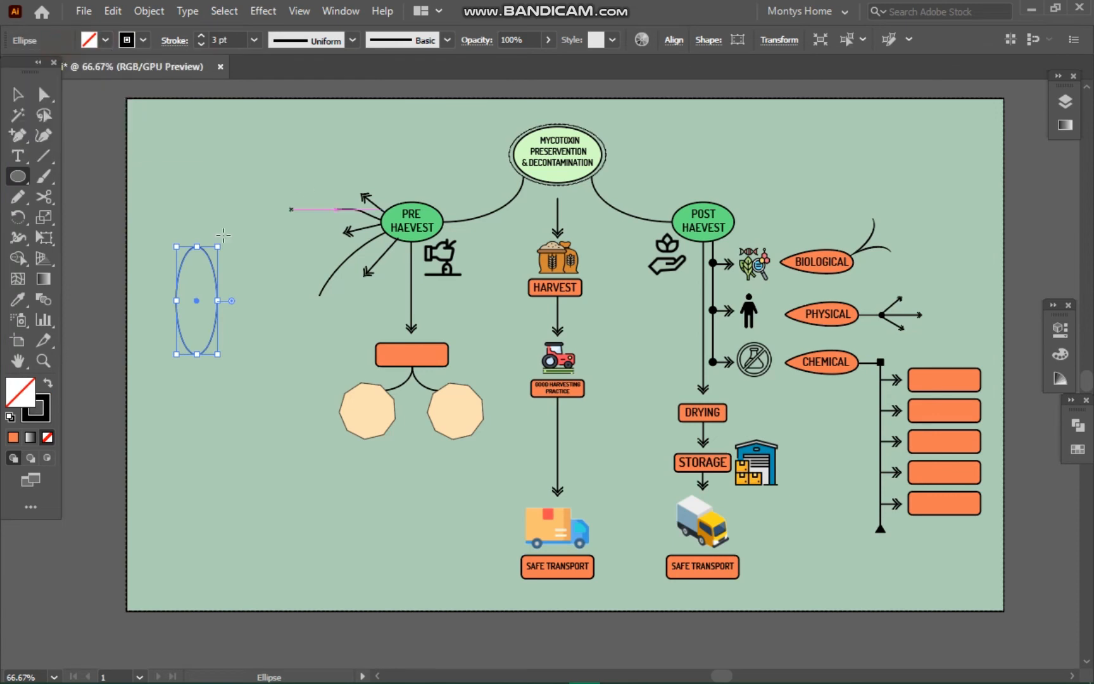
key("v")
left_click(1059, 328)
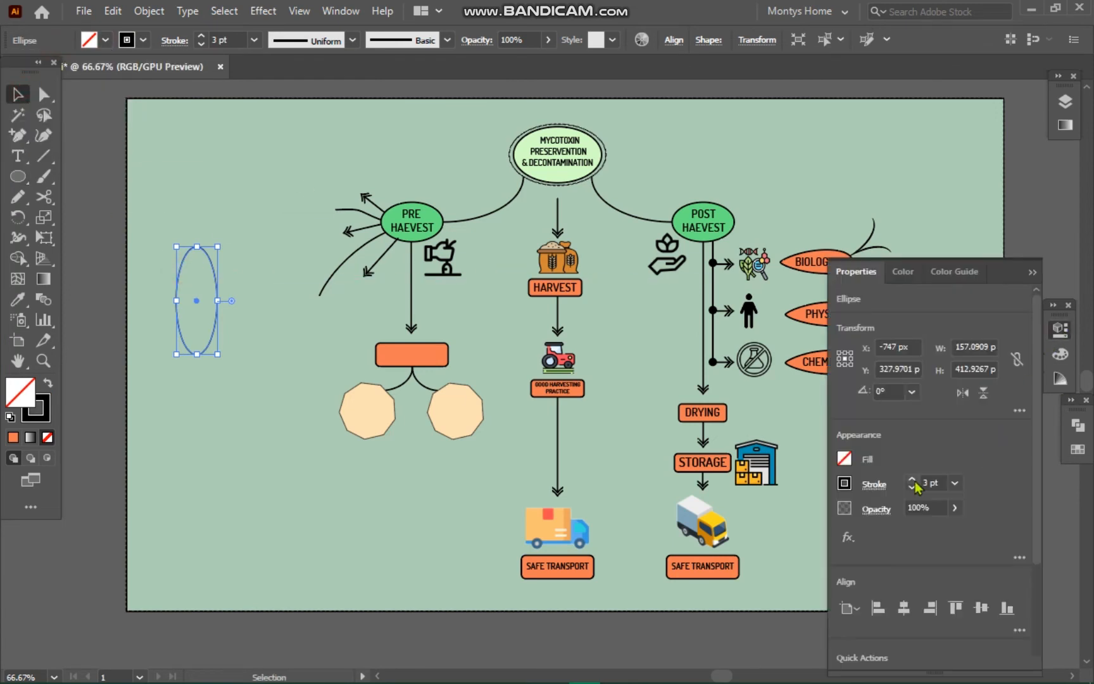
left_click(913, 272)
left_click(1015, 322)
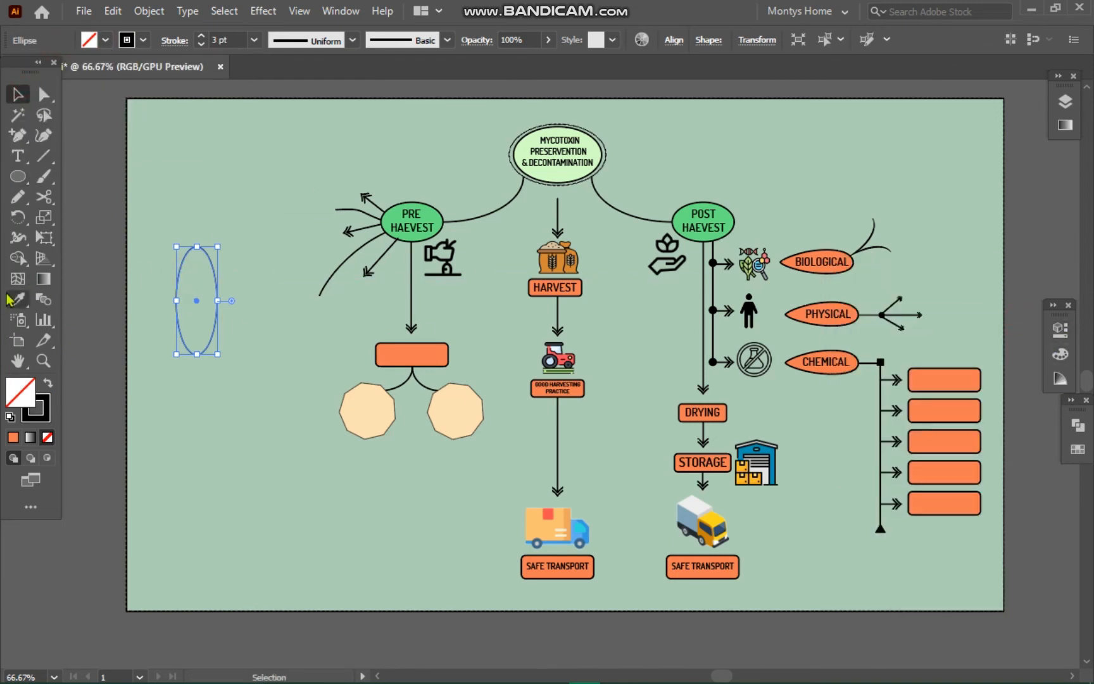
Step: Sample the peach polygon's appearance onto the ellipse, rotate it to nearly horizontal and place it at the uppermost PRE HAEVEST arrow
left_click(11, 296)
left_click(379, 392)
left_click(19, 96)
left_click_drag(221, 241, 251, 292)
left_click_drag(222, 290, 288, 251)
left_click_drag(239, 192, 274, 150)
mouse_move(344, 179)
left_mouse_down()
mouse_move(348, 152)
mouse_move(326, 178)
left_mouse_up()
left_click_drag(372, 140, 376, 156)
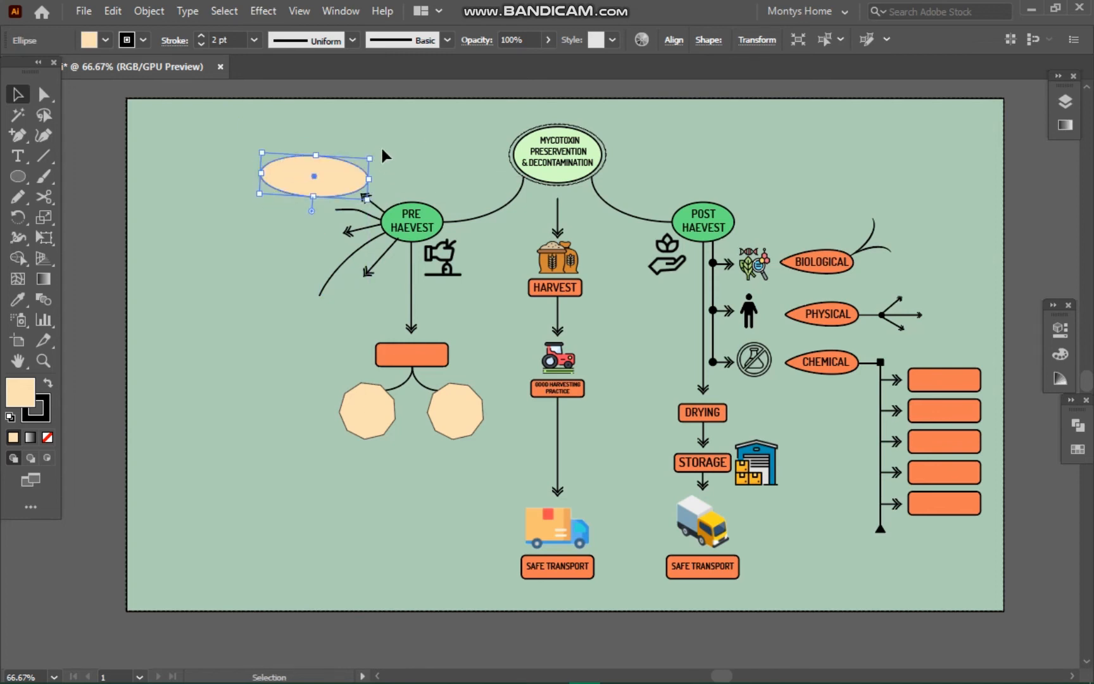
Step: Extend the upper PRE HAEVEST curve outward and place a horizontal copy of the peach ellipse at its end
left_click(409, 145)
left_click(342, 210)
left_click_drag(320, 208, 223, 239)
left_click(422, 147)
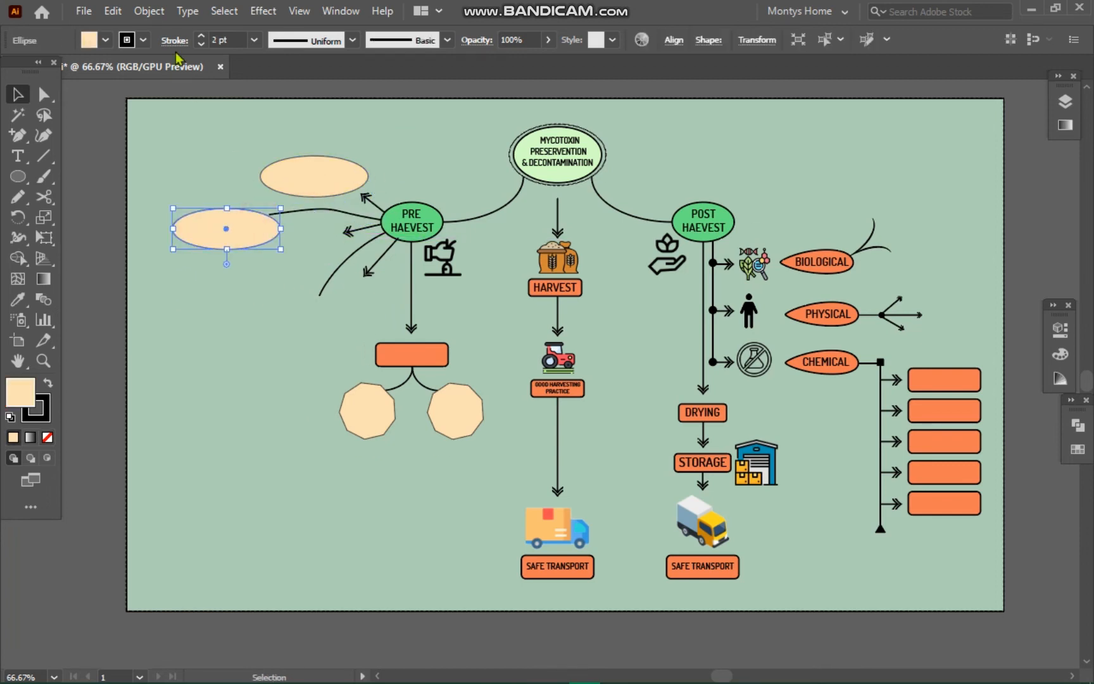
Step: Thicken the black outlines of both peach ellipses
left_click(314, 154)
left_click(286, 120)
left_click(310, 167)
left_click(254, 118)
left_click(365, 198)
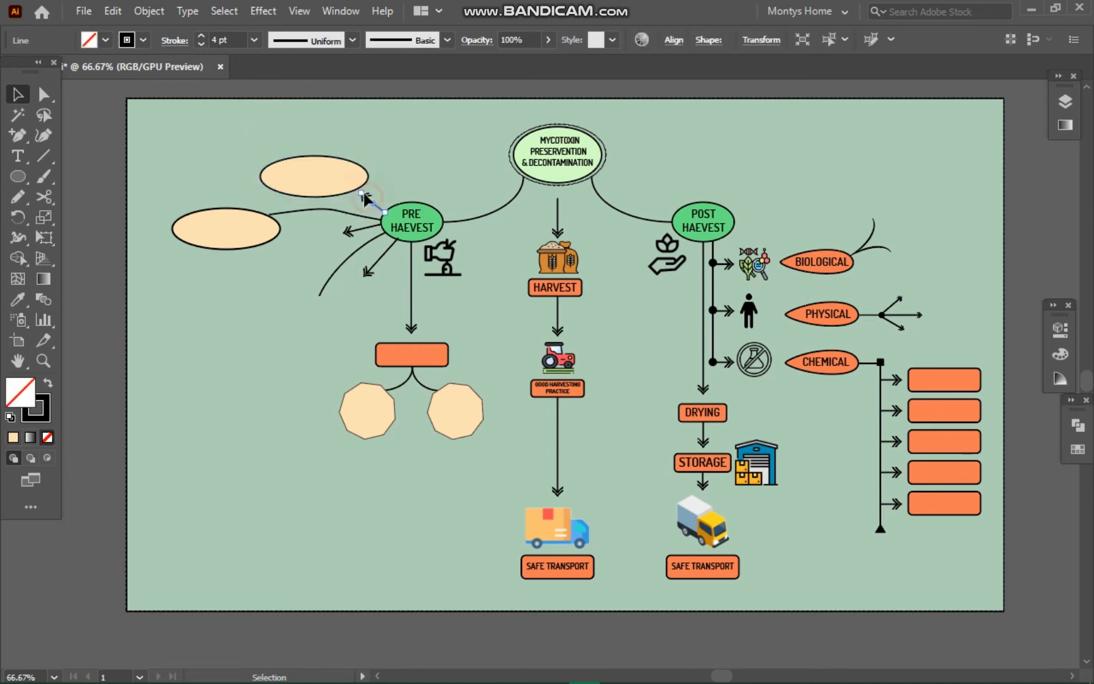
left_click(383, 150)
Step: Add a third peach ellipse as a copy, rotate it diagonally and place it at the middle PRE HAEVEST arrow
left_click_drag(329, 184, 255, 317)
key("ctrl+plus")
key("ctrl+plus")
left_click_drag(596, 278, 573, 322)
left_click_drag(644, 370, 601, 317)
left_click_drag(558, 374, 684, 236)
left_click(679, 522)
scroll(728, 430, "up", 3)
Step: Make the end arrowhead disappear on the line joining PRE HAEVEST to the diagonal ellipse by reducing its scale
left_click(782, 335)
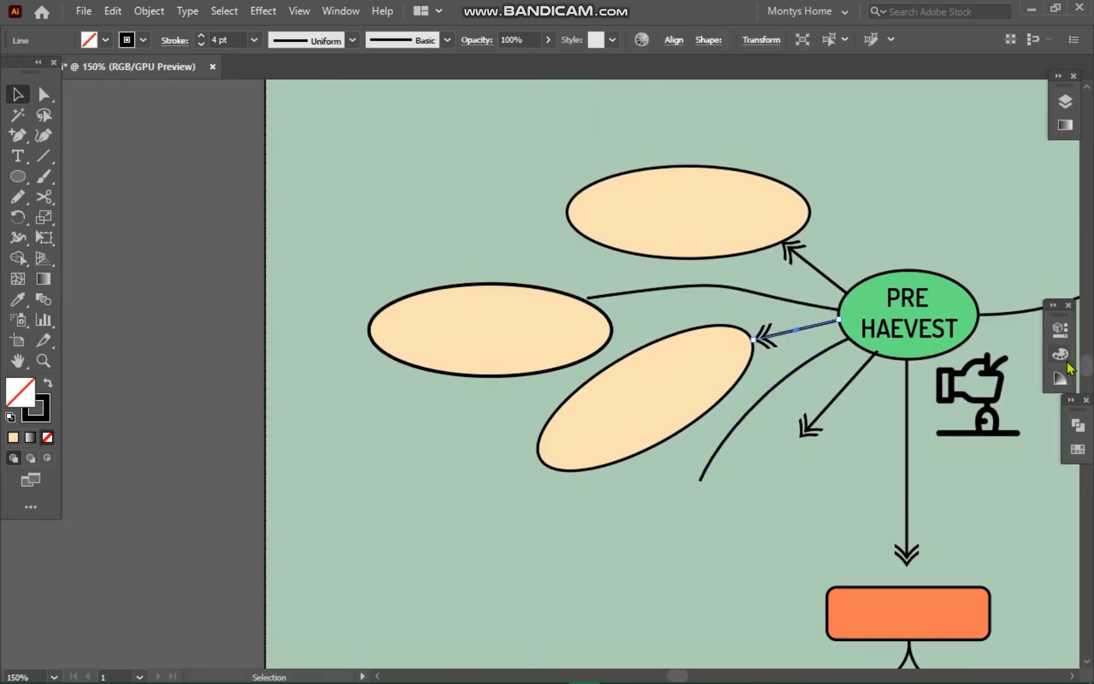
left_click(1060, 329)
left_click(877, 489)
left_click(847, 378)
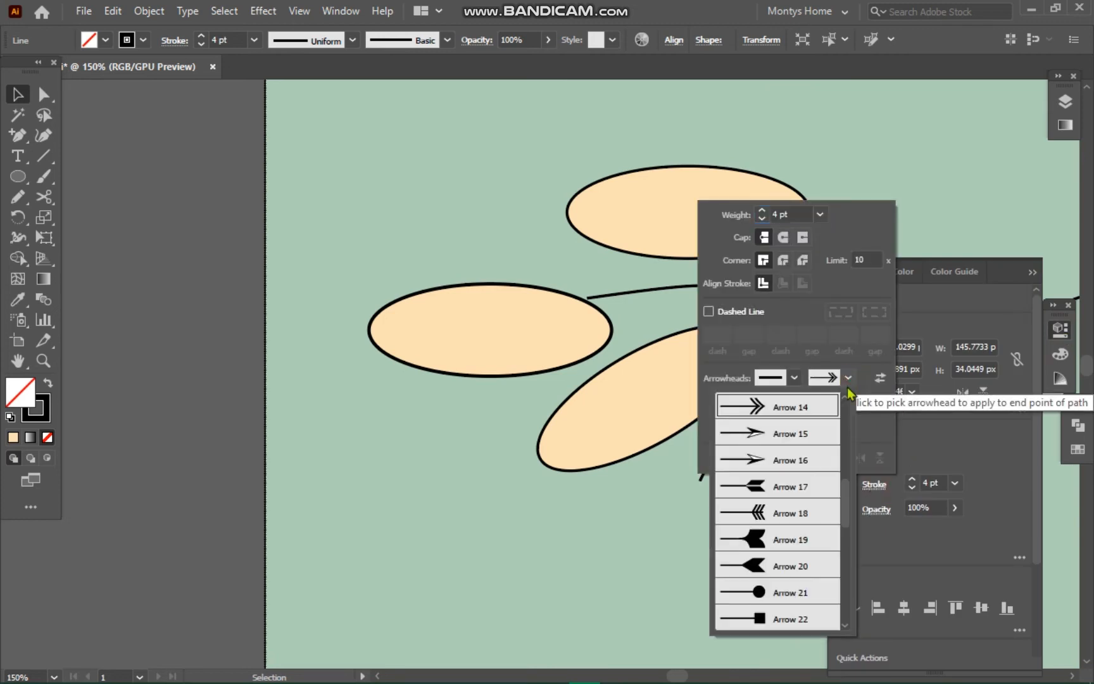
scroll(793, 583, "up", 5)
scroll(794, 578, "down", 4)
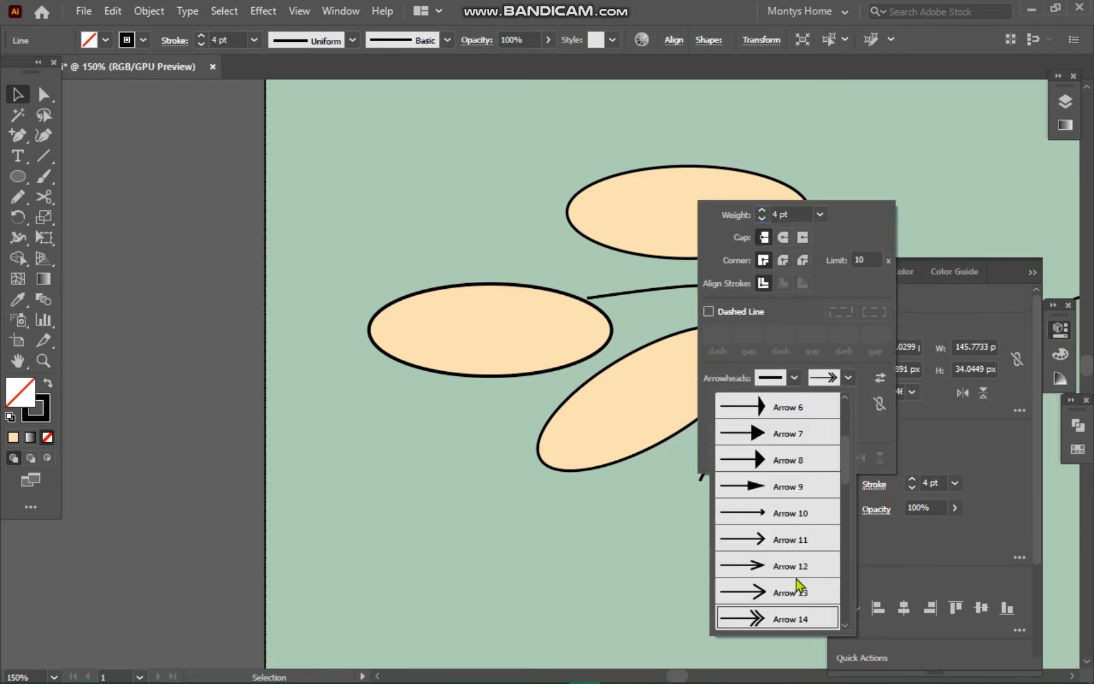
left_click(871, 440)
left_click(840, 403)
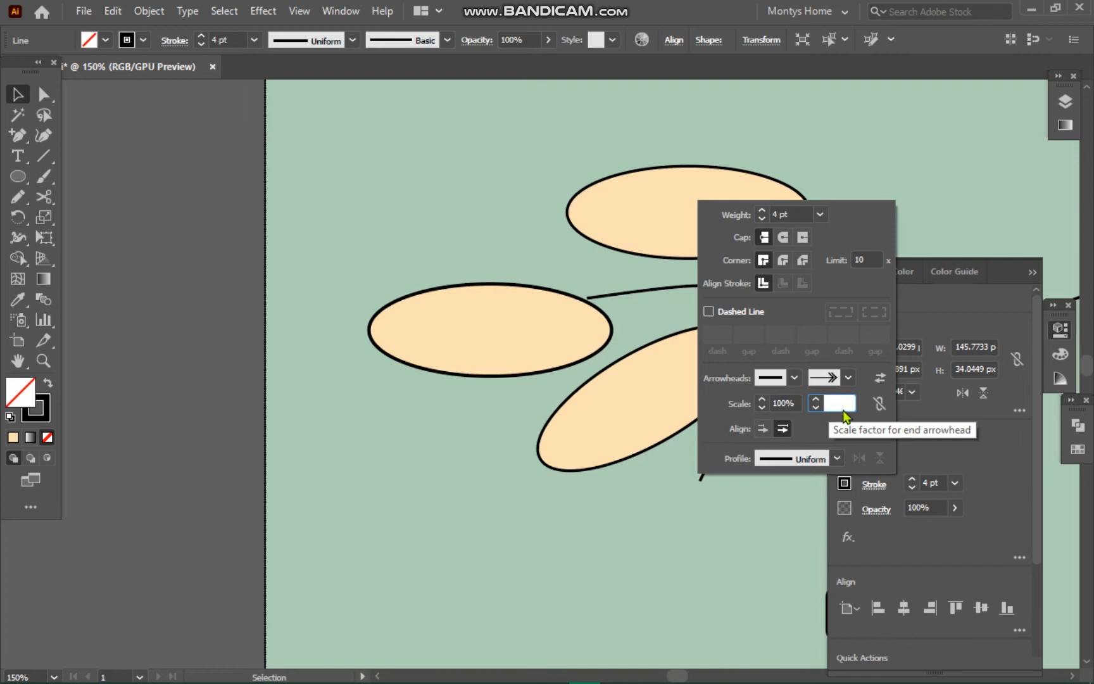
type("6")
left_click(954, 435)
left_click(1003, 233)
left_click(1032, 272)
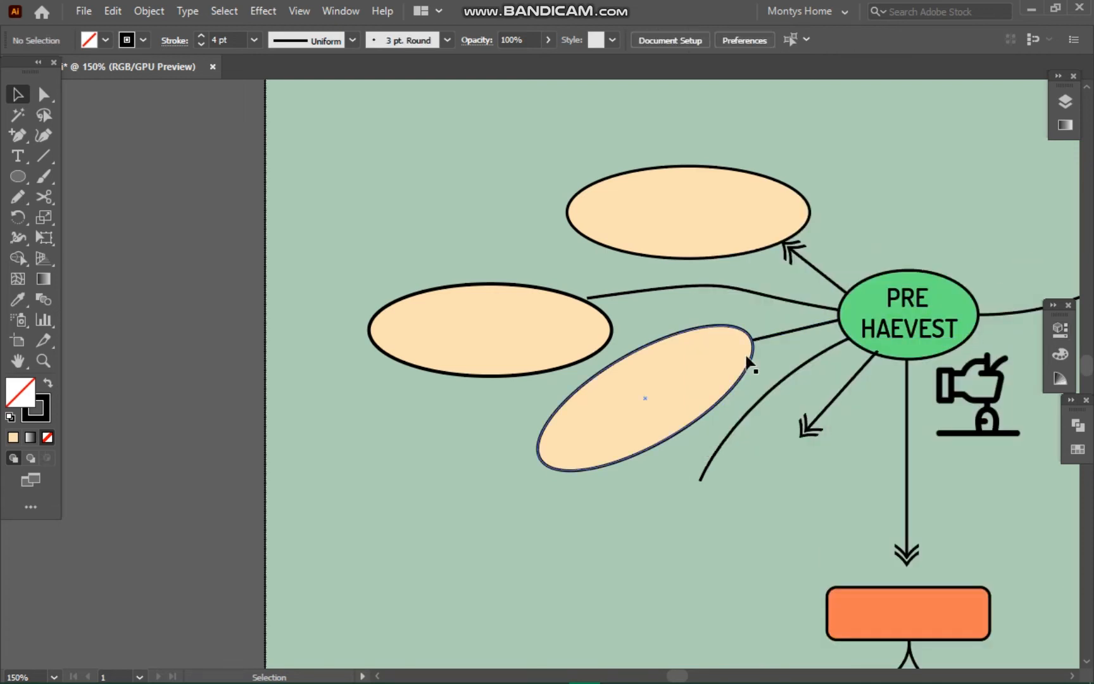
Step: Make the end arrowhead disappear on the line joining PRE HAEVEST to the uppermost ellipse by reducing its scale
left_click(590, 296)
left_click_drag(602, 341, 596, 343)
left_click(773, 365)
left_click(792, 249)
left_click(1060, 330)
left_click(874, 483)
left_click(818, 402)
type("60")
left_click(929, 435)
left_click(978, 225)
left_click(1032, 272)
Step: Duplicate the diagonal peach ellipse below the original
left_click_drag(814, 497, 654, 374)
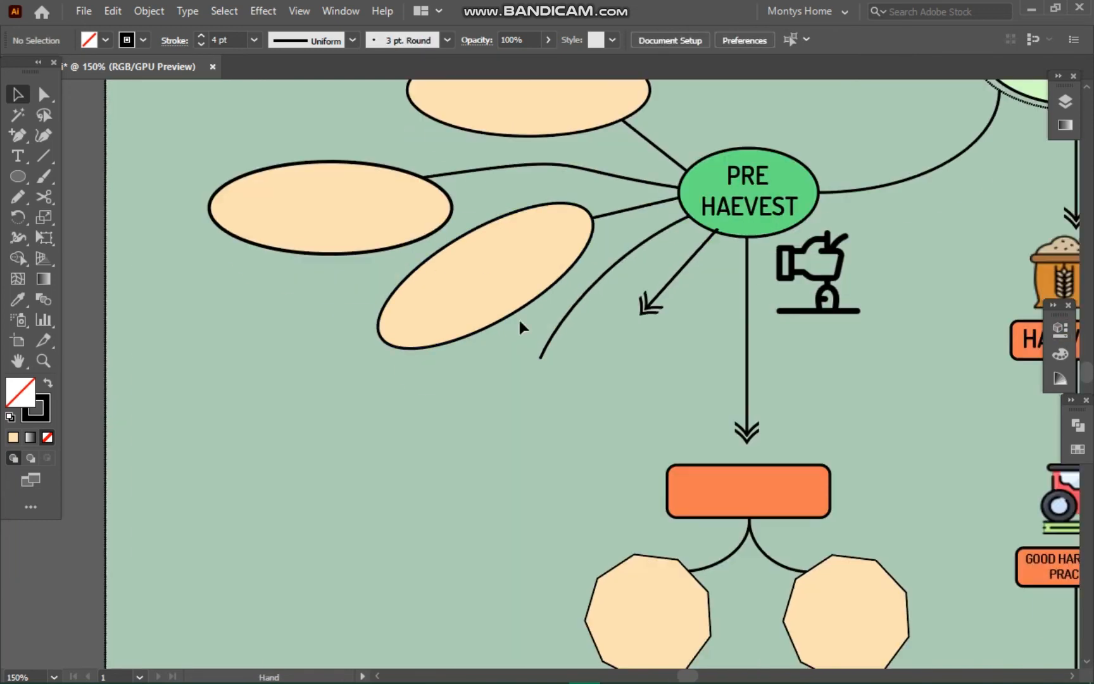
left_click(483, 306)
left_click_drag(469, 294, 406, 496)
key("ctrl+z")
left_click_drag(479, 293, 436, 482, "alt")
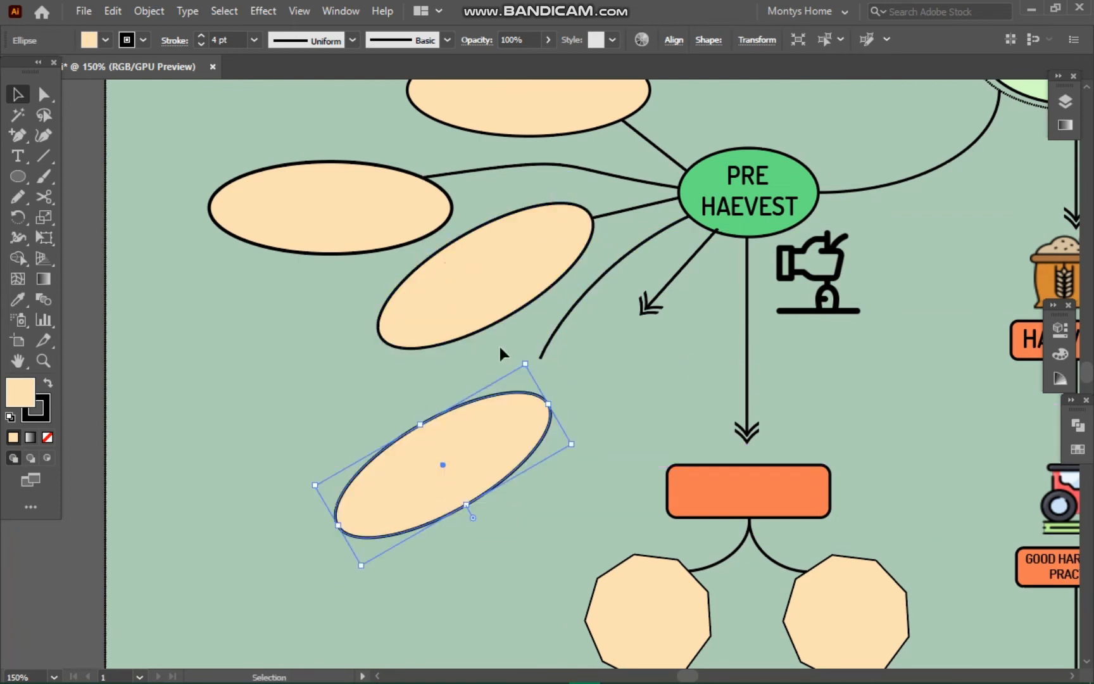
Step: Extend the long lower PRE HAEVEST curve and move the duplicated diagonal ellipse so the two meet
left_click(548, 345)
left_click_drag(566, 372, 542, 413)
left_click(624, 370)
left_click_drag(471, 439, 415, 418)
left_click(548, 347)
left_click(568, 410)
double_click(537, 363)
double_click(427, 362)
left_click(548, 346)
left_click_drag(569, 430, 528, 448)
left_click_drag(604, 291, 593, 271)
left_click(559, 412)
Step: Remove the arrowhead from the short lower PRE HAEVEST line
left_click_drag(688, 263, 687, 262)
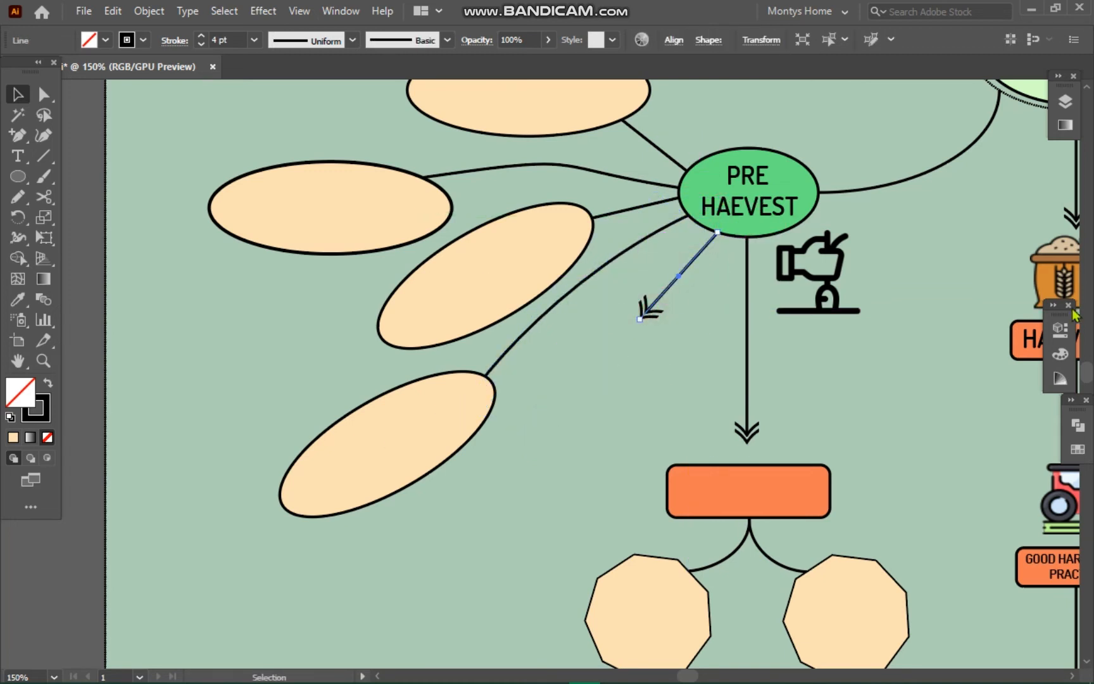
left_click(1061, 329)
left_click(874, 483)
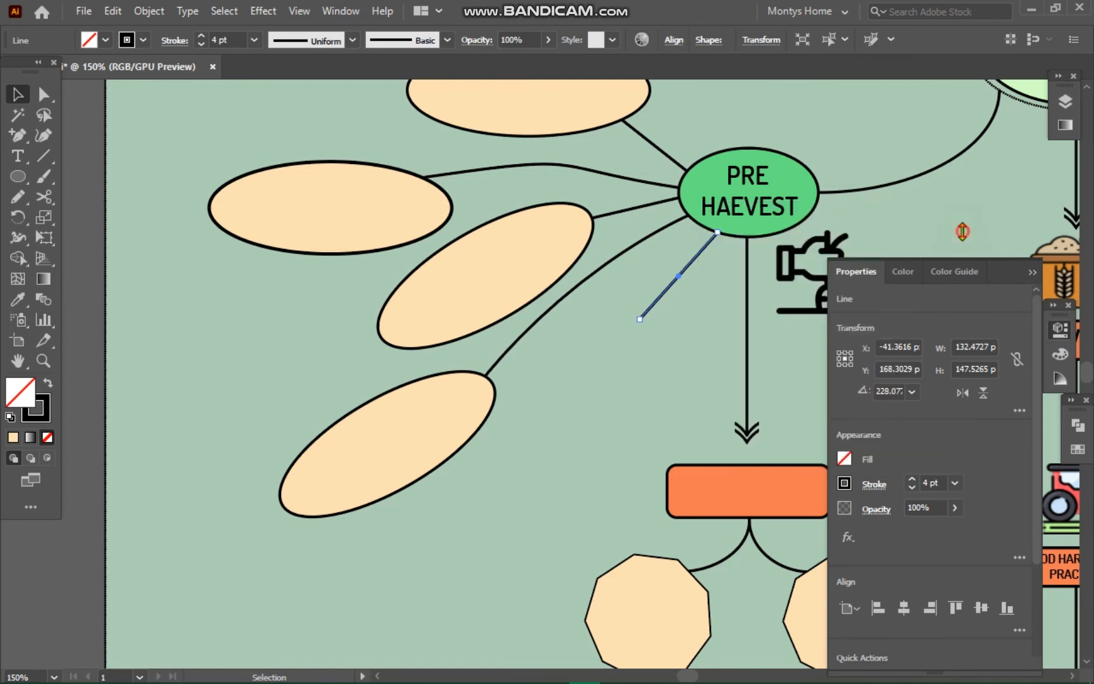
Step: Place a smaller, more steeply rotated copy of the diagonal ellipse at the end of the short lower PRE HAEVEST line
left_click_drag(471, 405, 675, 353)
key("ctrl+z")
left_click_drag(434, 430, 495, 521)
left_click_drag(592, 509, 528, 505)
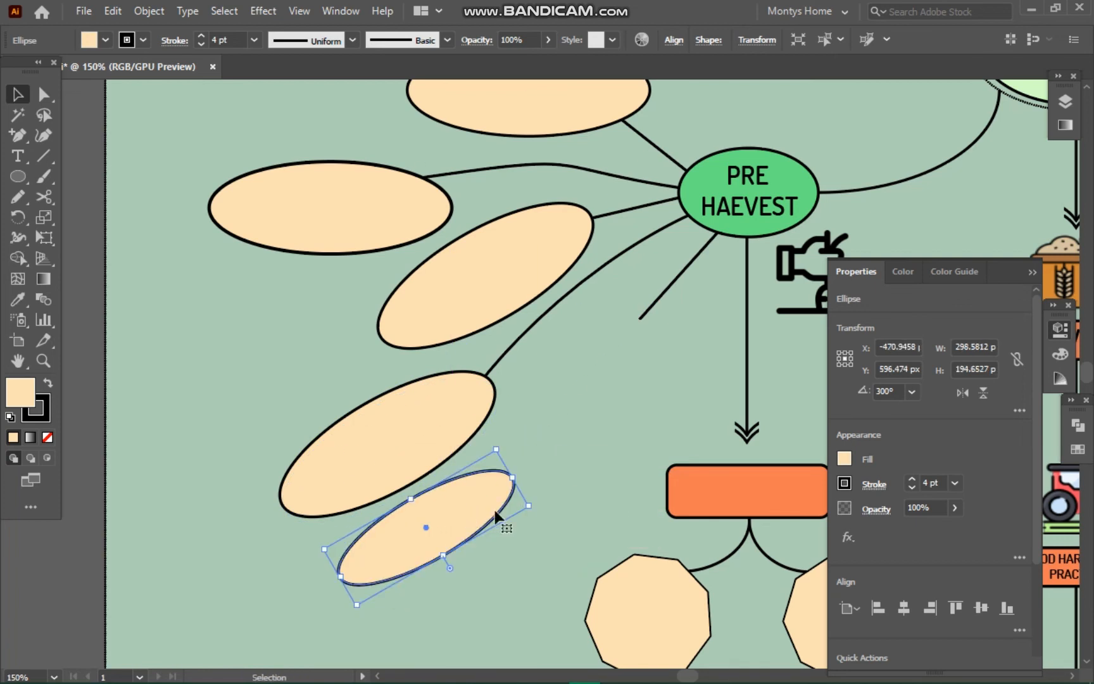
left_click_drag(454, 513, 646, 352)
left_click_drag(715, 354, 629, 332)
left_click(676, 418)
Step: Move the empty orange box with its two polygons downward and lengthen the PRE HAEVEST vertical arrow to reach it
scroll(677, 418, "down", 3)
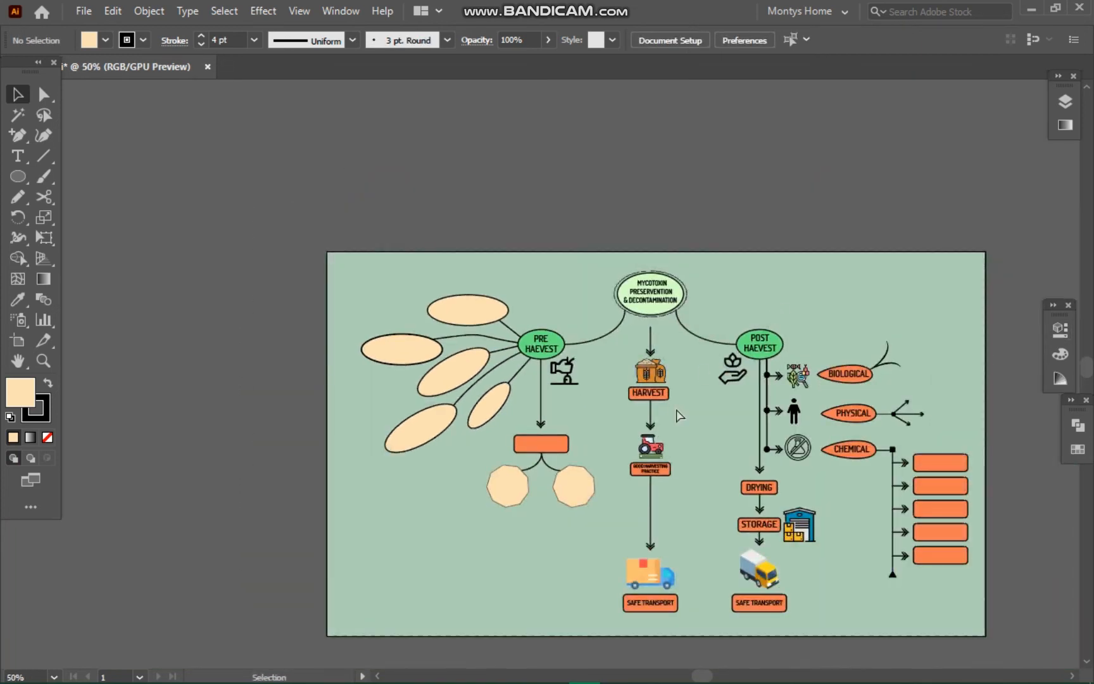
key("ctrl+plus")
key("ctrl+plus")
left_click_drag(647, 474, 656, 329)
left_click_drag(410, 518, 635, 374)
left_click_drag(589, 369, 584, 422)
left_click(550, 316)
left_click_drag(548, 334, 552, 390)
left_click(671, 354)
key("ctrl+minus")
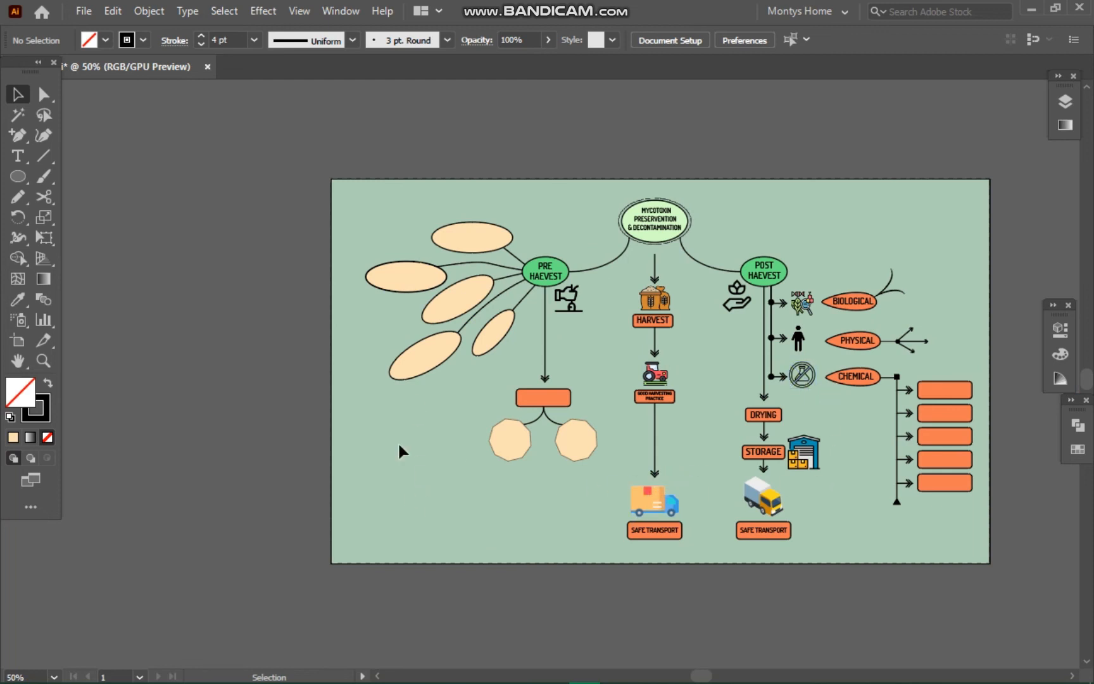
Step: Move the uppermost, second and lowest peach ellipses closer to PRE HAEVEST for a more compact fan
key("ctrl+minus")
key("ctrl+plus")
key("ctrl+plus")
key("ctrl+plus")
left_click_drag(267, 365, 399, 496)
left_click_drag(388, 307, 421, 286)
left_click_drag(586, 231, 612, 231)
left_click_drag(423, 288, 442, 287)
left_click_drag(603, 212, 610, 212)
left_click_drag(467, 467, 485, 455)
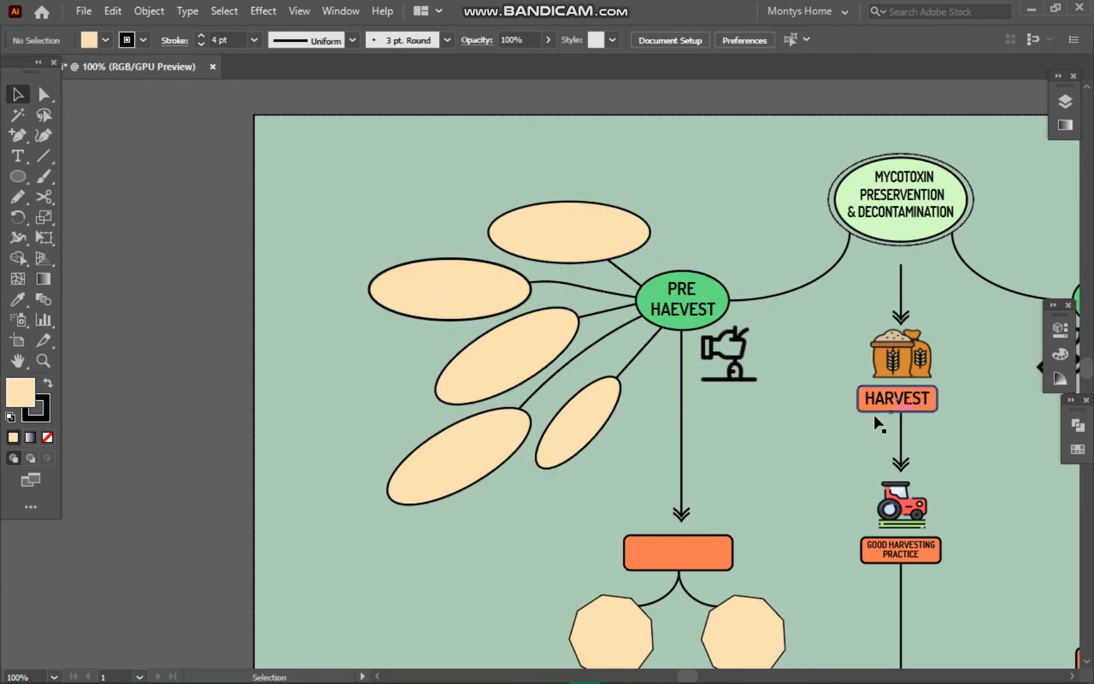
Step: Select the whole diagram and shift it slightly left on the artboard
key("ctrl+minus")
key("ctrl+minus")
left_click_drag(731, 443, 546, 408)
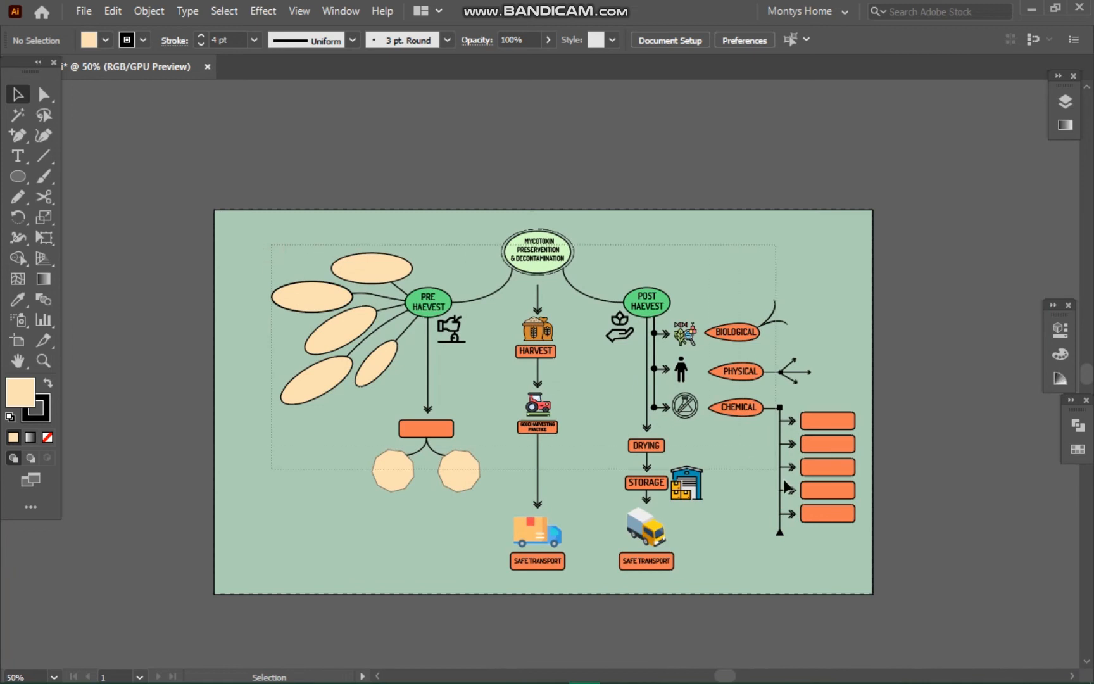
left_click_drag(855, 574, 854, 573)
left_click_drag(667, 302, 628, 301)
left_click(835, 316)
key("ctrl+plus")
key("ctrl+plus")
key("ctrl+plus")
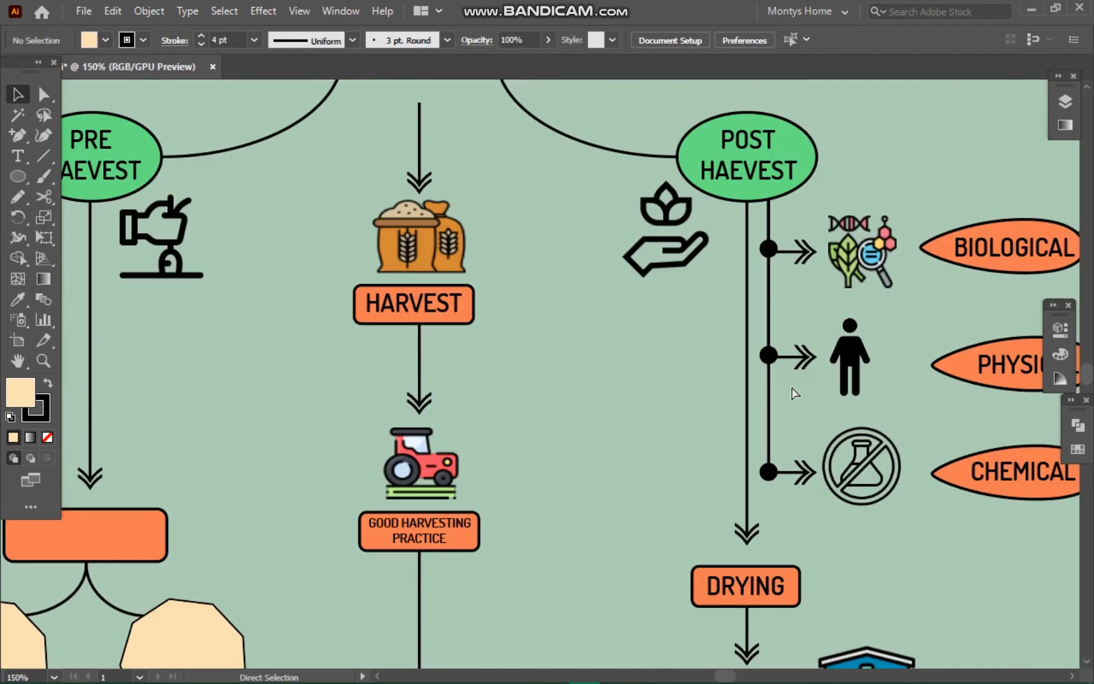
Step: Place copies of the PRE HAEVEST peach ellipses at the arrow ends of the PHYSICAL branch
left_click(768, 393)
left_click(912, 317)
left_click_drag(1075, 298, 480, 223)
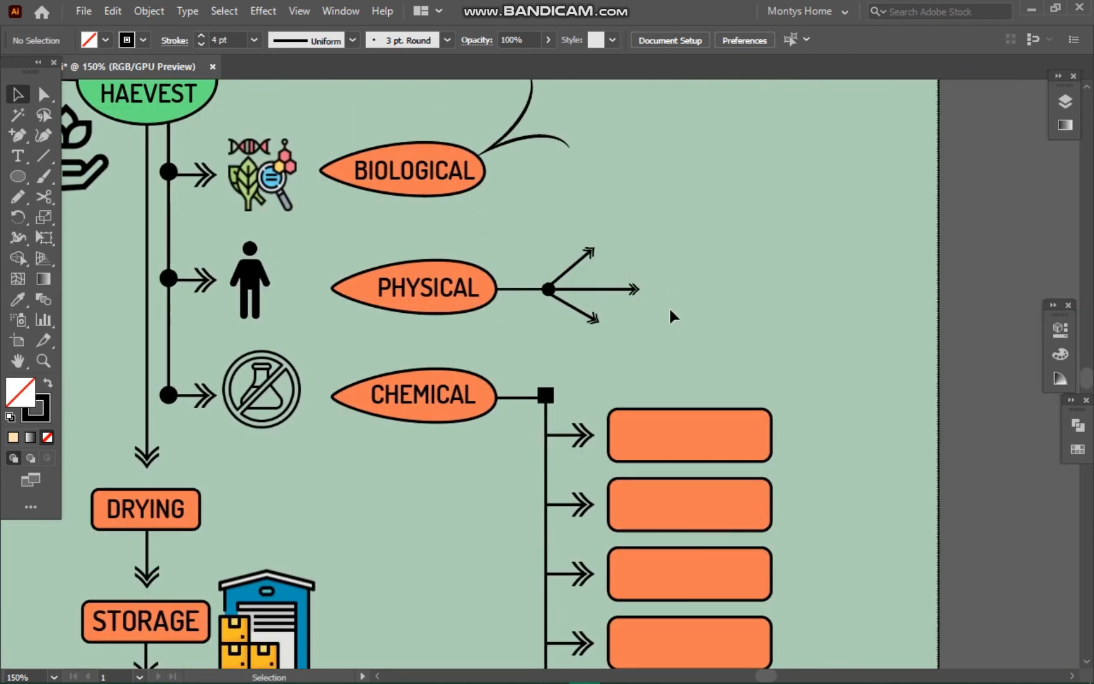
key("ctrl+minus")
key("ctrl+minus")
key("ctrl+minus")
left_click_drag(172, 246, 548, 246)
key("ctrl+z")
left_click_drag(140, 337, 562, 251)
left_click_drag(562, 252, 578, 333)
key("ctrl+plus")
Step: Adjust the positions and angles of the peach ellipses so they meet the three PHYSICAL connector lines
left_click_drag(513, 305, 471, 339)
left_click(561, 356)
left_click_drag(605, 339, 608, 347)
left_click_drag(584, 372, 545, 416)
left_click(624, 323)
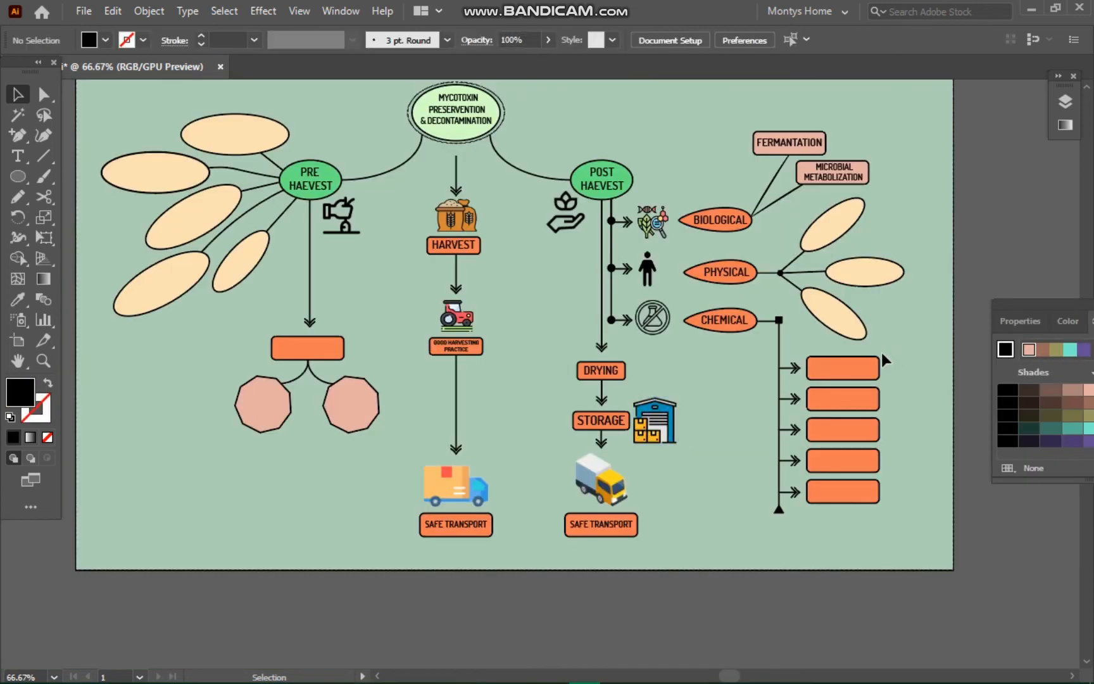
Step: Copy the MICROBIAL METABOLIZATION label onto the first empty CHEMICAL box and arrange it in front of the box
key("ctrl+plus")
key("ctrl+plus")
key("ctrl+plus")
left_click_drag(968, 424, 163, 374)
left_click_drag(830, 288, 862, 608)
key("ctrl+minus")
left_click(634, 139)
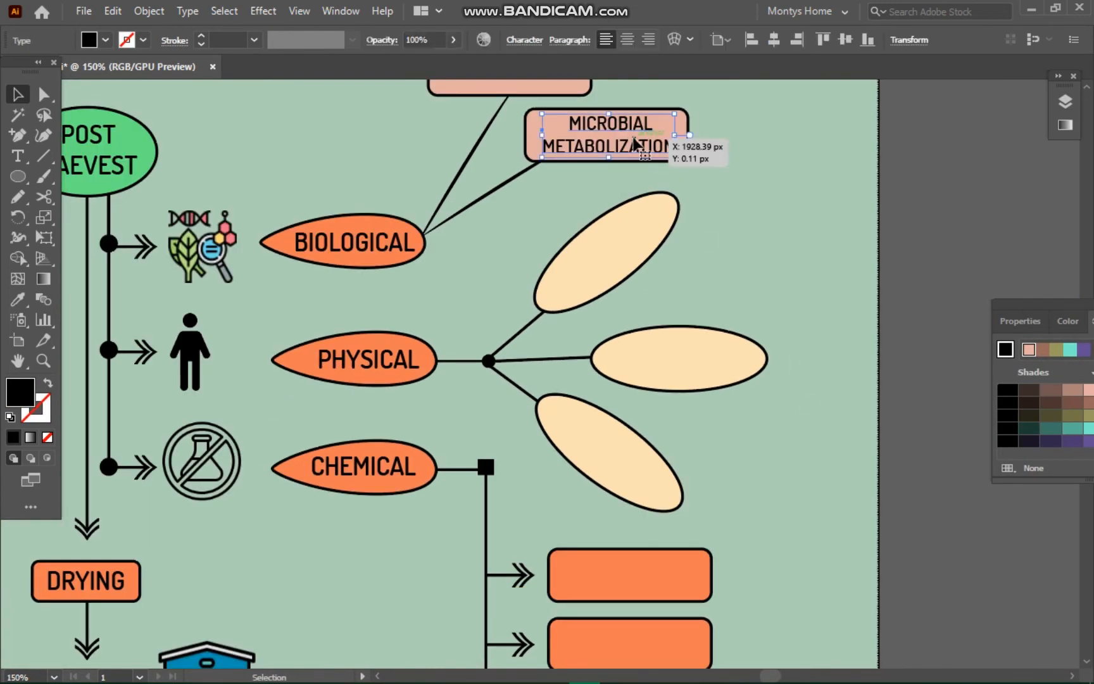
left_click(643, 569)
right_click(706, 584)
mouse_move(745, 504)
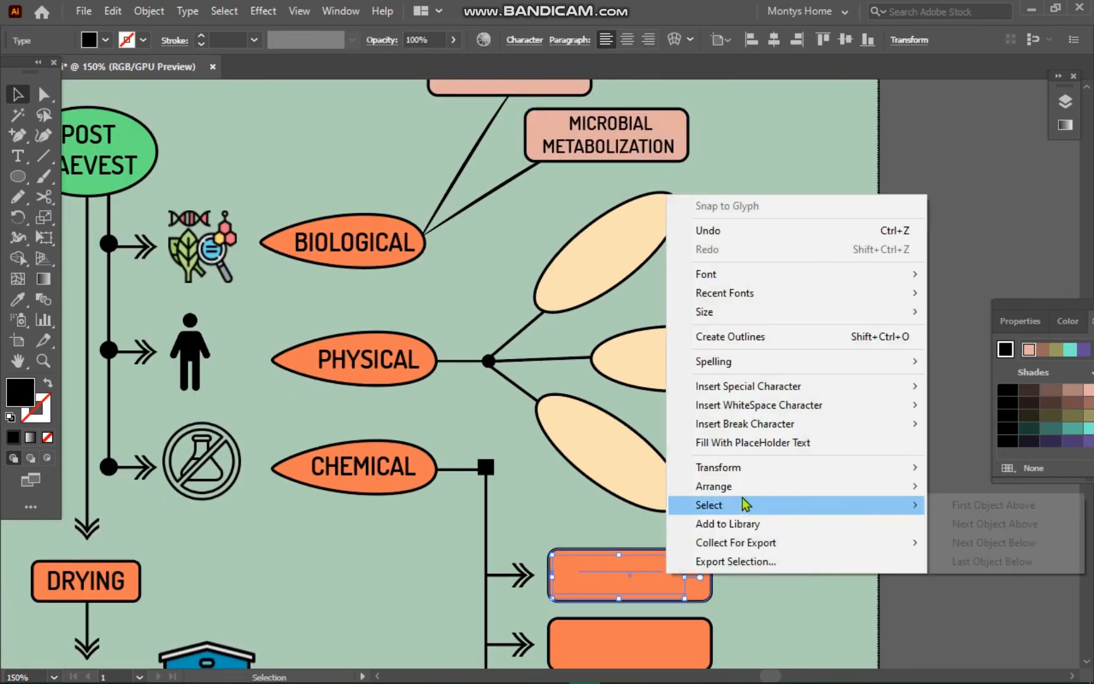
left_click(603, 504)
right_click(627, 585)
mouse_move(713, 500)
left_click(559, 500)
Step: Replace the copied text in the first CHEMICAL box with OZONATION
double_click(634, 576)
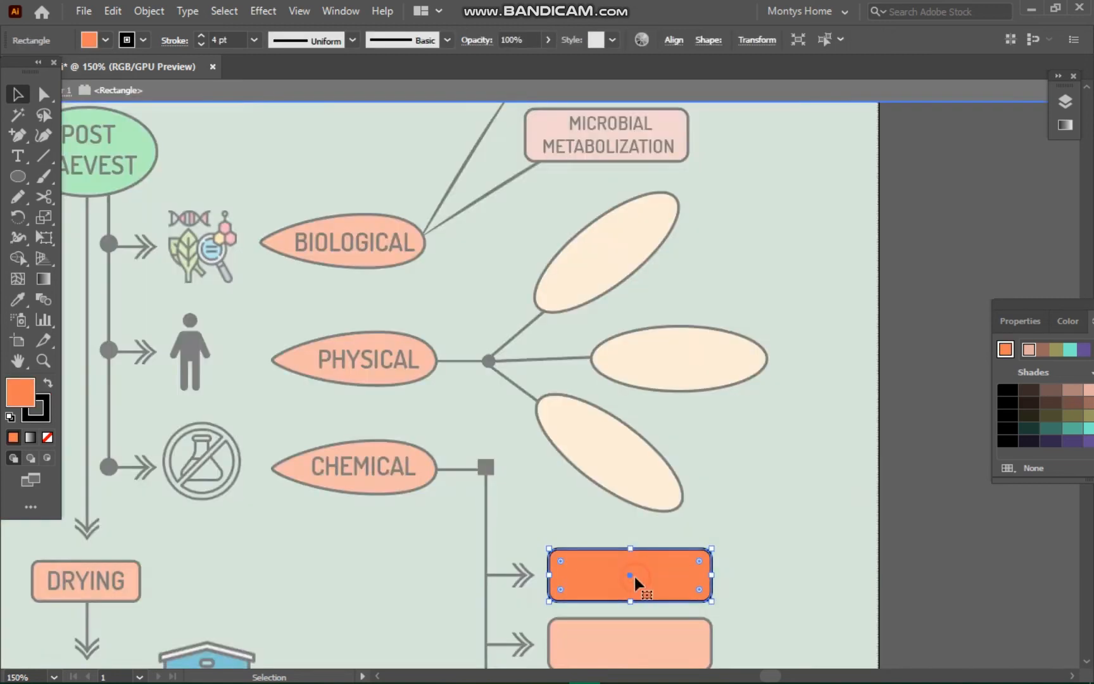
key("Escape")
double_click(659, 592)
double_click(660, 591)
key("BackSpace")
left_click(653, 569)
key("BackSpace")
key("BackSpace")
left_click(654, 573)
left_click(654, 573)
key("BackSpace")
key("BackSpace")
key("BackSpace")
key("BackSpace")
key("BackSpace")
key("BackSpace")
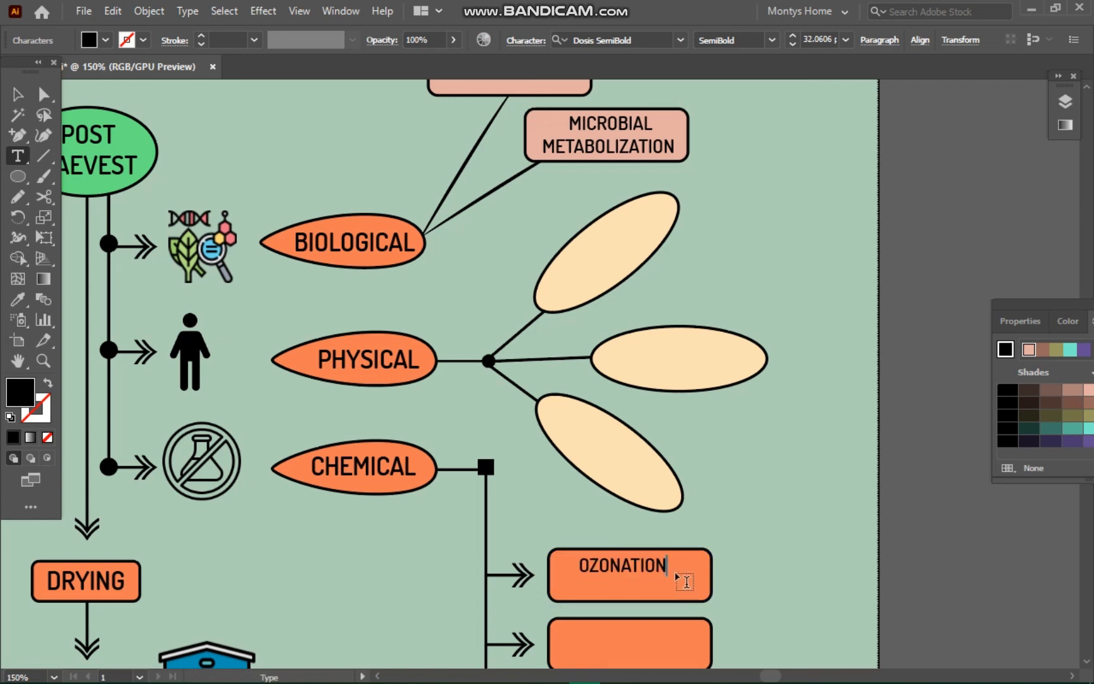
key("Escape")
Step: Remove the stray V text beside the artboard and center the OZONATION label in its box
left_click(894, 429)
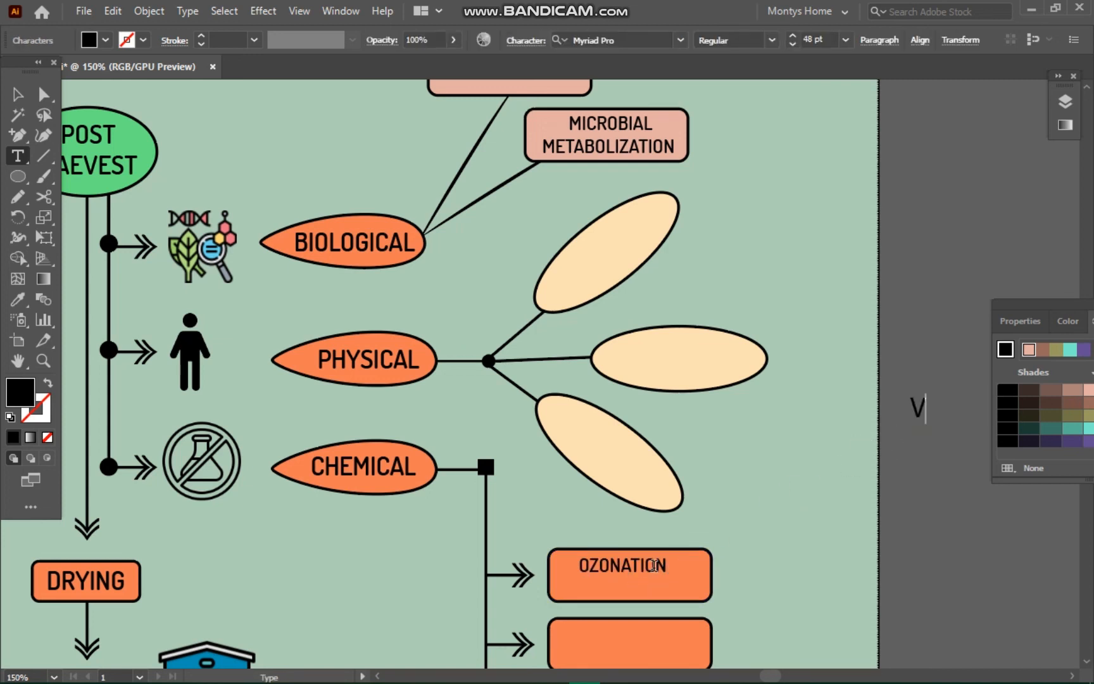
key("Escape")
left_click_drag(640, 578, 668, 576)
left_click(753, 557)
left_click(652, 590)
left_click(753, 538)
left_click(681, 570)
left_click(841, 476)
Step: Add an ABSORPTION label to the middle PHYSICAL ellipse and scale it to fit inside
key("ctrl+minus")
key("ctrl+minus")
left_click_drag(659, 510, 749, 496)
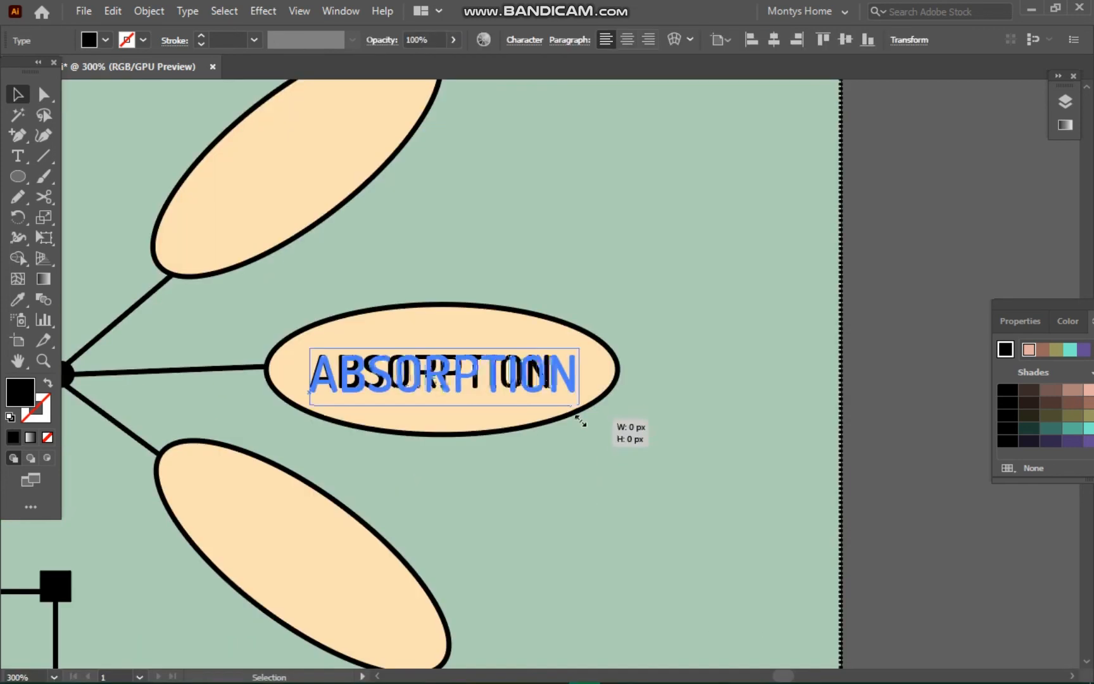
left_click_drag(581, 420, 557, 420)
left_click(606, 305)
key("ctrl+1")
left_click_drag(605, 305, 825, 267)
key("ctrl+minus")
key("ctrl+minus")
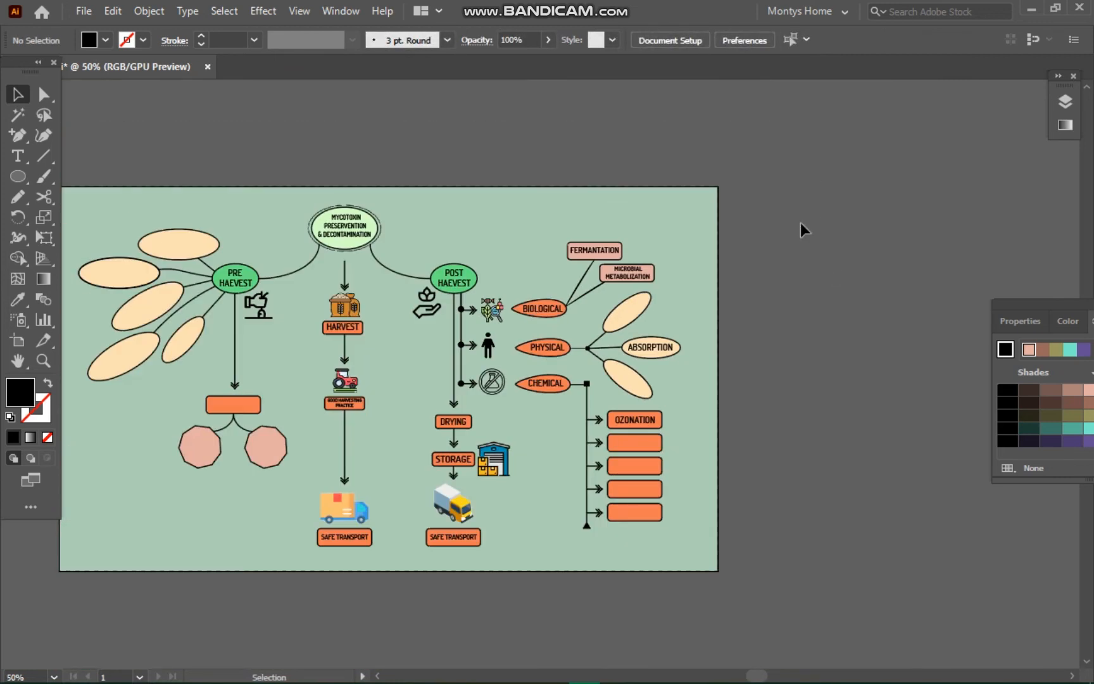
Step: Try moving the ABSORPTION label to the upper PHYSICAL ellipse and rewording it as THERMAL
left_click(710, 674)
left_click_drag(798, 535, 732, 539)
key("ctrl+c")
left_click(913, 253)
key("ctrl+1")
left_click_drag(666, 337, 227, 390)
left_click_drag(645, 373, 628, 264)
double_click(618, 310)
key("BackSpace")
key("BackSpace")
key("BackSpace")
key("Delete")
key("ctrl+v")
key("Escape")
Step: Try rotating and scaling the THERMAL label along the upper diagonal PHYSICAL ellipse
left_click(830, 292)
left_click(587, 307)
left_click(598, 283)
left_click(677, 280)
left_click(582, 298)
key("ctrl+plus")
key("ctrl+plus")
key("ctrl+plus")
left_click_drag(696, 308, 773, 301)
left_click_drag(645, 259, 608, 266)
left_click_drag(595, 270, 593, 284)
left_click(791, 273)
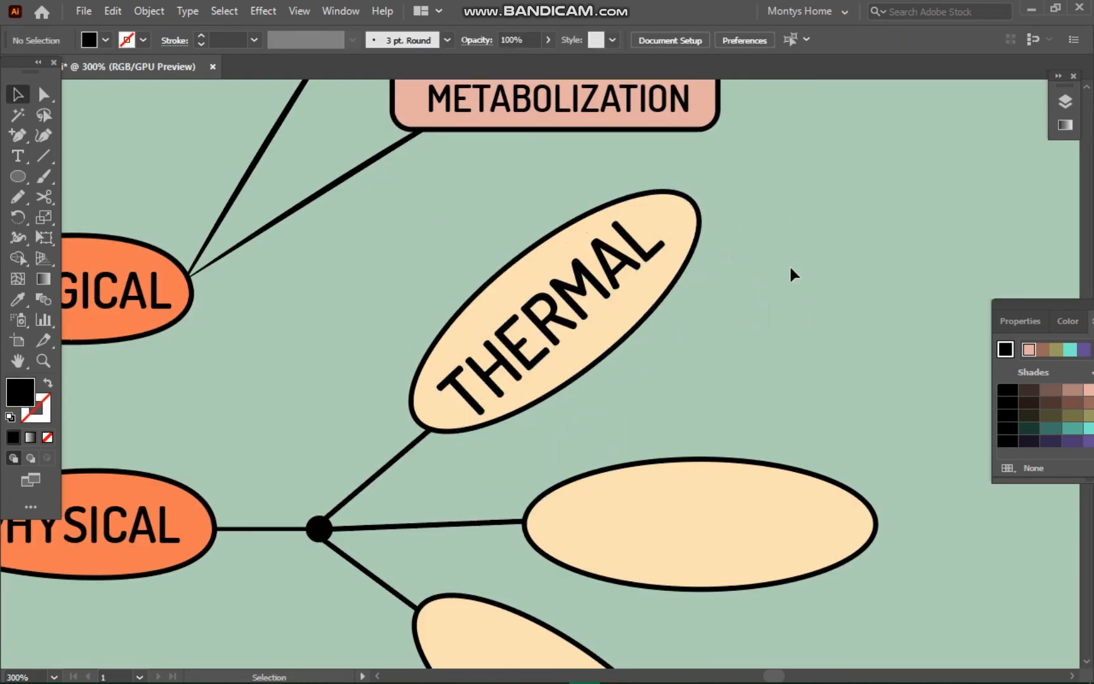
Step: Undo the rotation, scaling and rewording of the THERMAL label
key("ctrl+minus")
key("ctrl+minus")
key("ctrl+minus")
key("ctrl+minus")
key("ctrl+z")
key("ctrl+z")
key("ctrl+z")
key("ctrl+z")
key("ctrl+z")
key("ctrl+z")
key("ctrl+z")
key("ctrl+z")
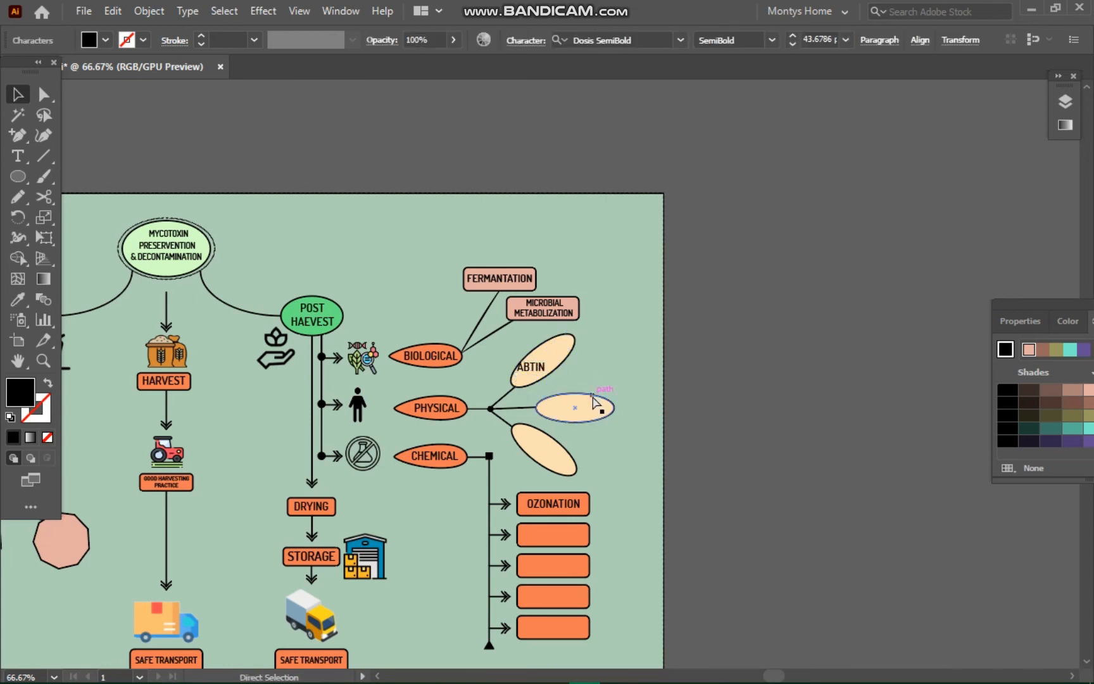
Step: Duplicate the ABSORPTION label beside the upper PHYSICAL ellipse and change the copy's text to THERMAL
left_click_drag(566, 369, 628, 367)
double_click(627, 367)
key("ctrl+a")
key("BackSpace")
type("THERMAL")
left_click(898, 374, "ctrl")
key("v")
left_click(620, 368)
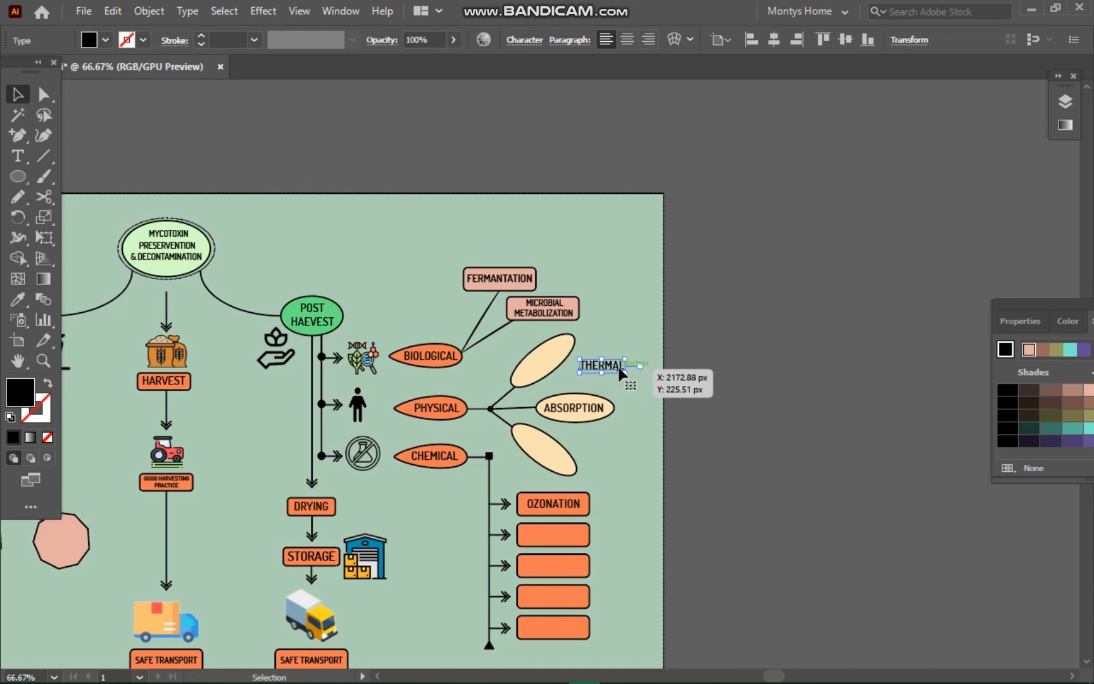
Step: Rotate the THERMAL label and fit it along the upper diagonal PHYSICAL ellipse
key("ctrl+plus")
key("ctrl+plus")
key("ctrl+plus")
key("ctrl+plus")
left_click_drag(650, 407, 689, 349)
left_click_drag(604, 335, 340, 309)
left_click(523, 280)
Step: Collapse the floating color panel that covers the PHYSICAL branch
key("ctrl+0")
scroll(710, 238, "up", 1)
scroll(777, 334, "left", 1)
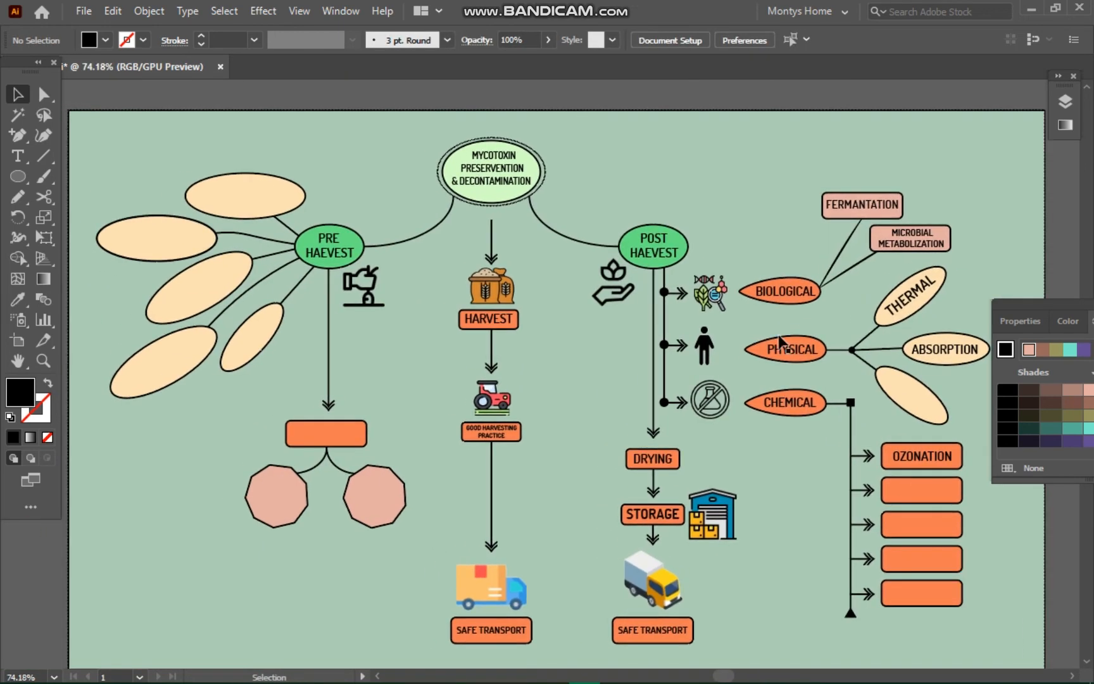
scroll(777, 335, "right", 1)
left_click(1035, 317)
left_click(1070, 304)
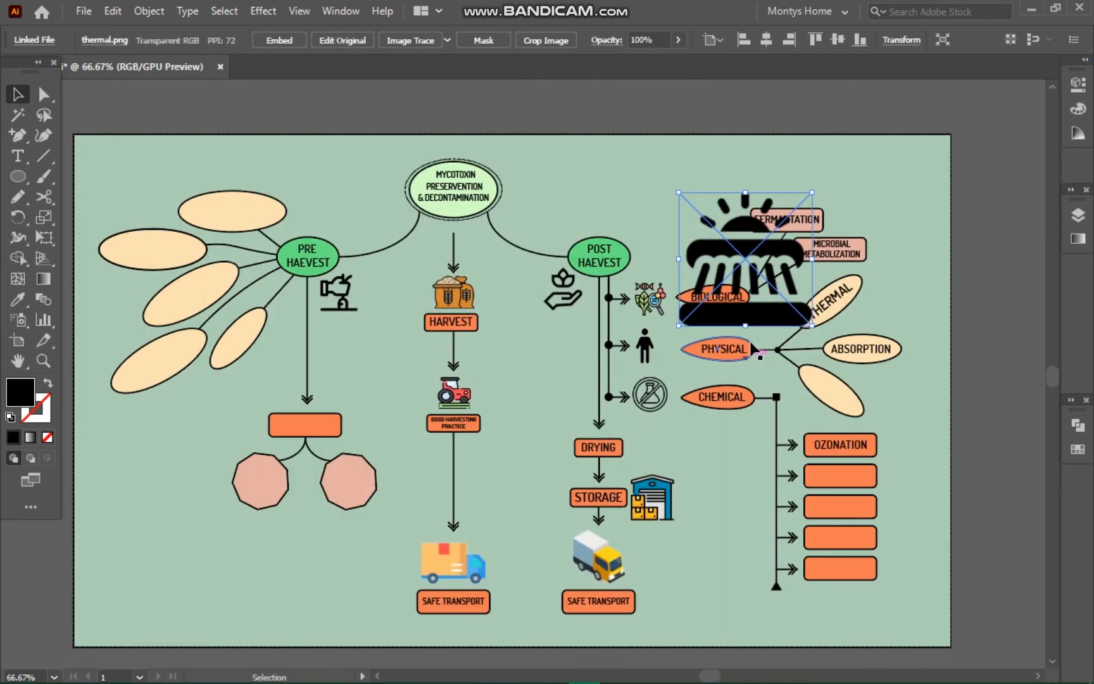
Step: Scale the thermal.png image down to a small icon and position it beside the THERMAL ellipse
left_click_drag(741, 242, 896, 244)
key("ctrl+equal")
key("ctrl+equal")
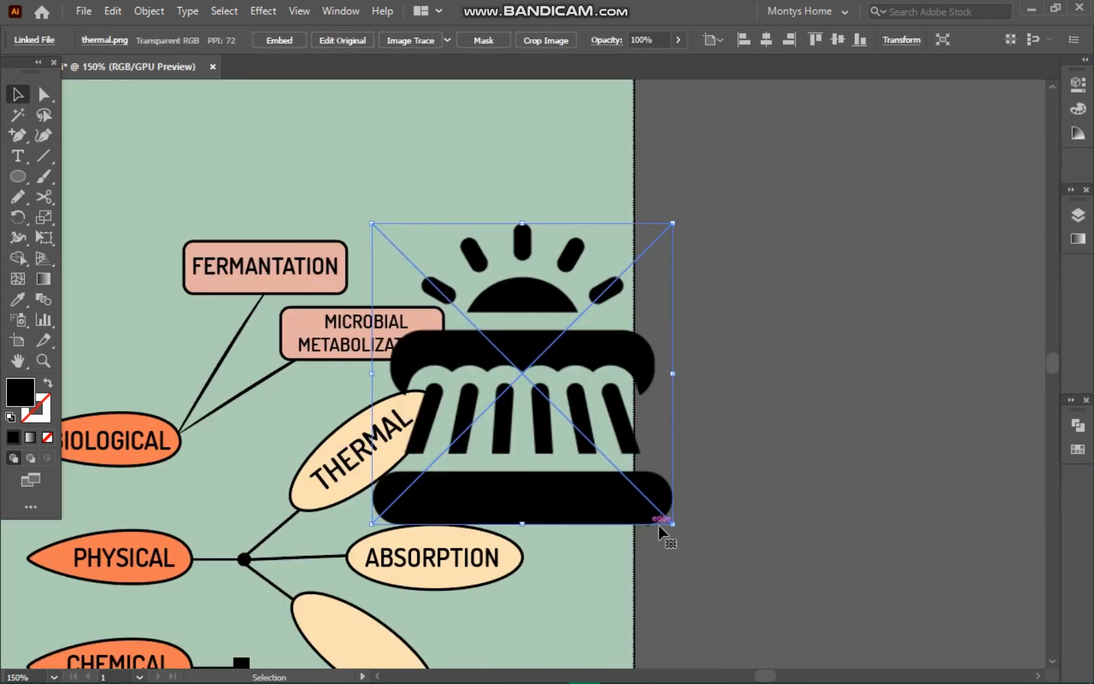
left_click_drag(664, 524, 459, 307)
left_click_drag(479, 408, 479, 409)
left_click_drag(517, 454, 512, 447)
left_click_drag(474, 410, 481, 414)
scroll(625, 474, "down", 1)
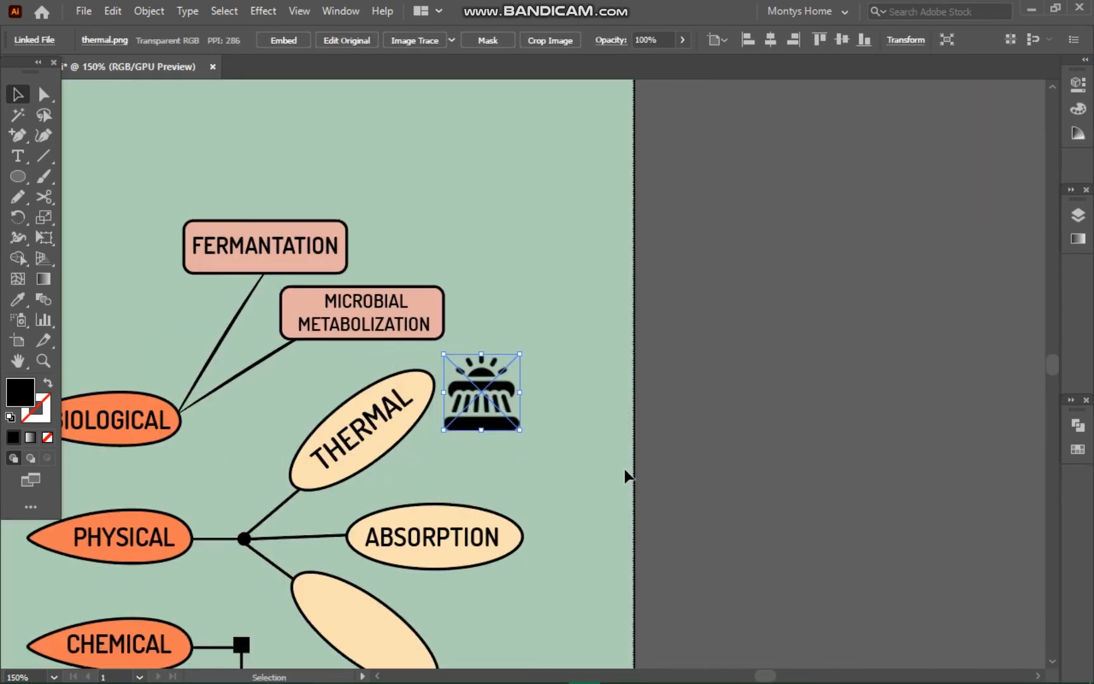
Step: Move the imported pictures apart above the artboard and scale absorption.png down to icon size
scroll(640, 471, "up", 9)
left_click_drag(406, 209, 886, 472)
left_click_drag(433, 333, 579, 397)
left_click(297, 317)
left_click_drag(397, 398, 278, 272)
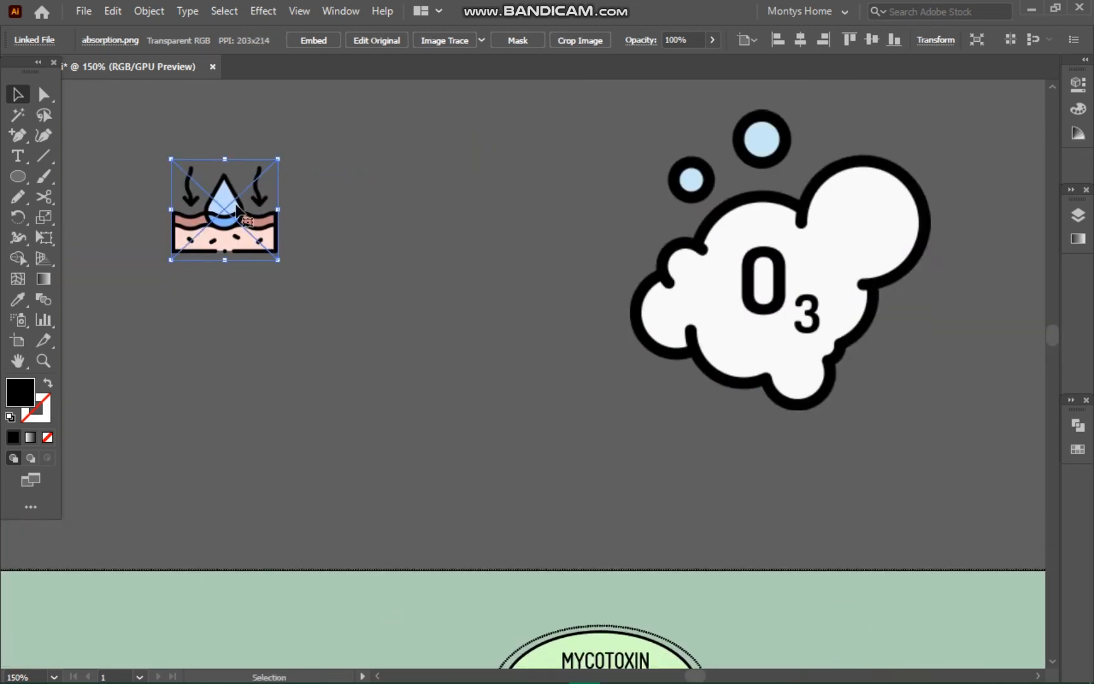
Step: Bring the absorption icon onto the artboard near the ABSORPTION ellipse and shrink it further
left_click_drag(218, 215, 926, 655)
left_click_drag(812, 598, 249, 144)
left_click_drag(339, 192, 918, 311)
left_click_drag(919, 311, 636, 479)
left_click_drag(719, 532, 695, 508)
left_click_drag(660, 466, 733, 365)
Step: Shift the ABSORPTION ellipse and label outward, placing the absorption icon between them and the shortened PHYSICAL arrow
left_click(824, 416)
left_click_drag(632, 467, 635, 395)
left_click_drag(485, 423, 424, 423)
left_click_drag(749, 334, 484, 430)
left_click(625, 535)
left_click(620, 418)
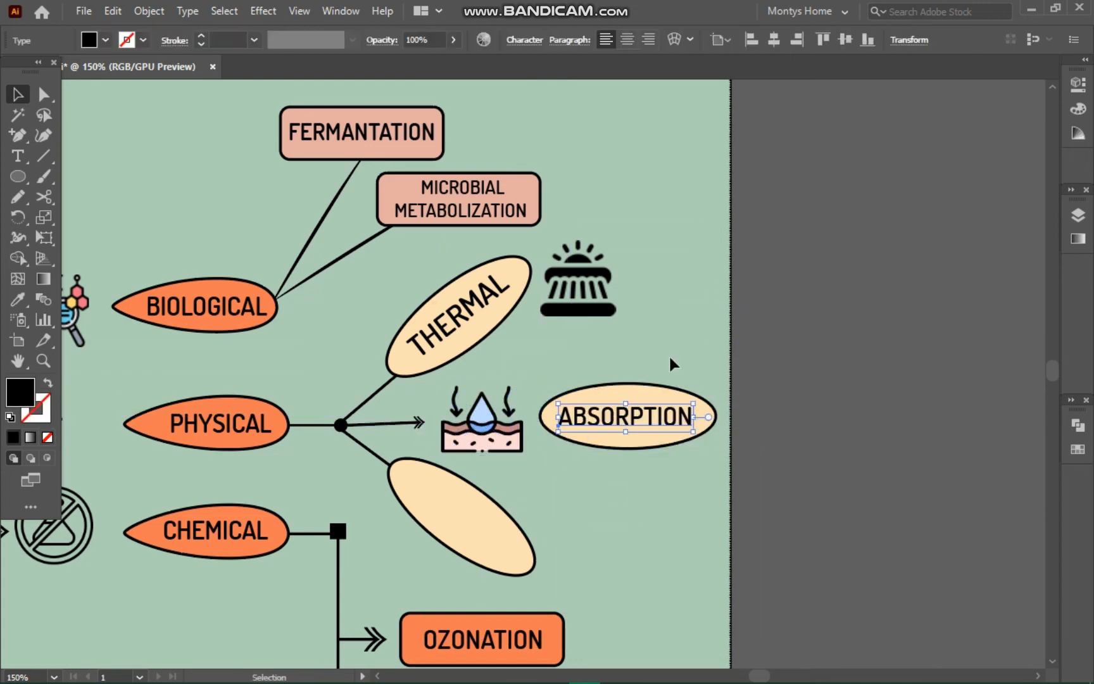
left_click_drag(669, 357, 634, 418)
left_click_drag(635, 418, 623, 419)
left_click(647, 346)
Step: Place the thermal icon at the upper PHYSICAL arrow's tip and set the THERMAL ellipse and label beside it at a flatter angle
left_click_drag(604, 276, 697, 325)
left_click_drag(452, 281, 625, 182)
left_click_drag(397, 379, 419, 339)
left_click(600, 336)
left_click_drag(589, 166, 723, 181)
left_click_drag(691, 190, 595, 266)
left_click(617, 220)
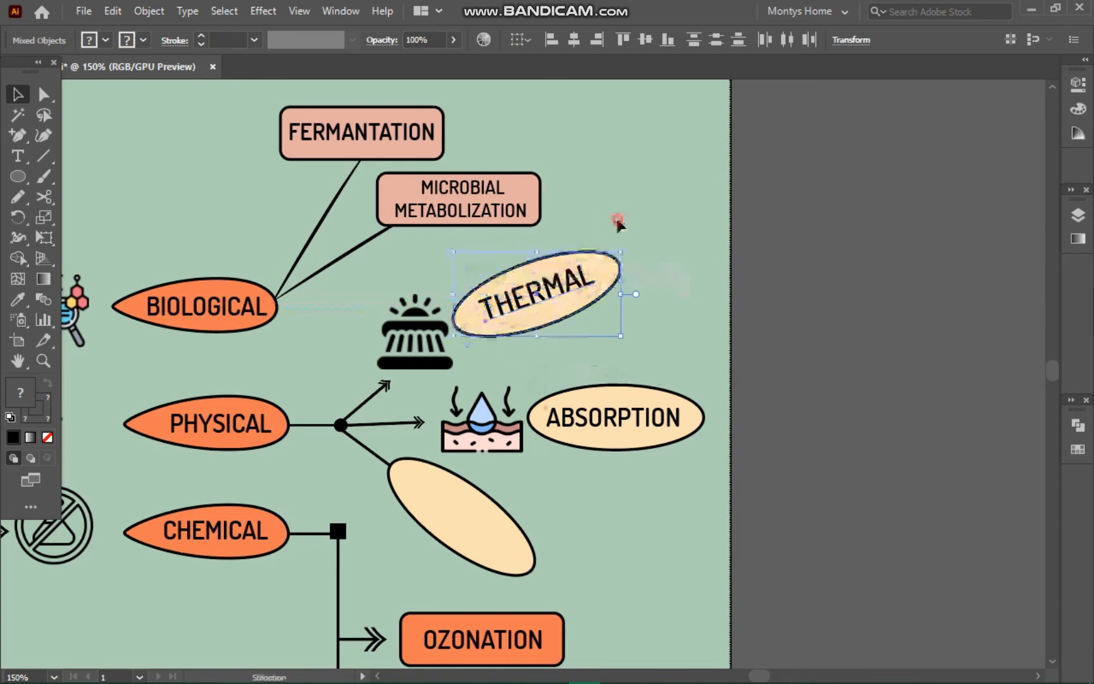
Step: Bring bacteria.png down from above the artboard and scale it down to icon size
scroll(646, 228, "down", 1)
key("ctrl+minus")
key("ctrl+minus")
scroll(744, 356, "up", 5)
scroll(744, 356, "left", 9)
left_click(414, 172)
scroll(741, 277, "down", 7)
scroll(744, 282, "up", 3)
left_click_drag(391, 105, 915, 533)
scroll(915, 532, "up", 4)
left_click_drag(575, 144, 735, 323)
Step: Place the bacteria icon on the artboard, just outside the upper corner of the FERMANTATION box
key("ctrl+plus")
key("ctrl+plus")
left_click_drag(635, 488, 443, 449)
left_click(564, 390)
scroll(653, 399, "down", 2)
left_click(449, 359)
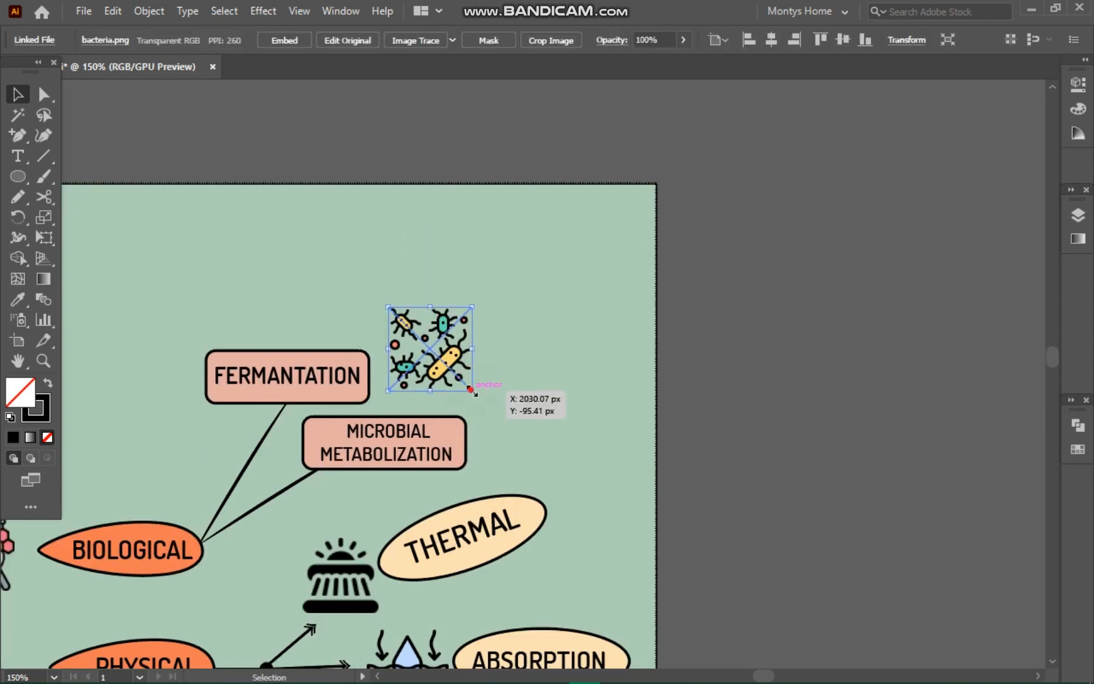
left_click_drag(472, 390, 461, 473)
right_click(419, 403)
left_click(1078, 219)
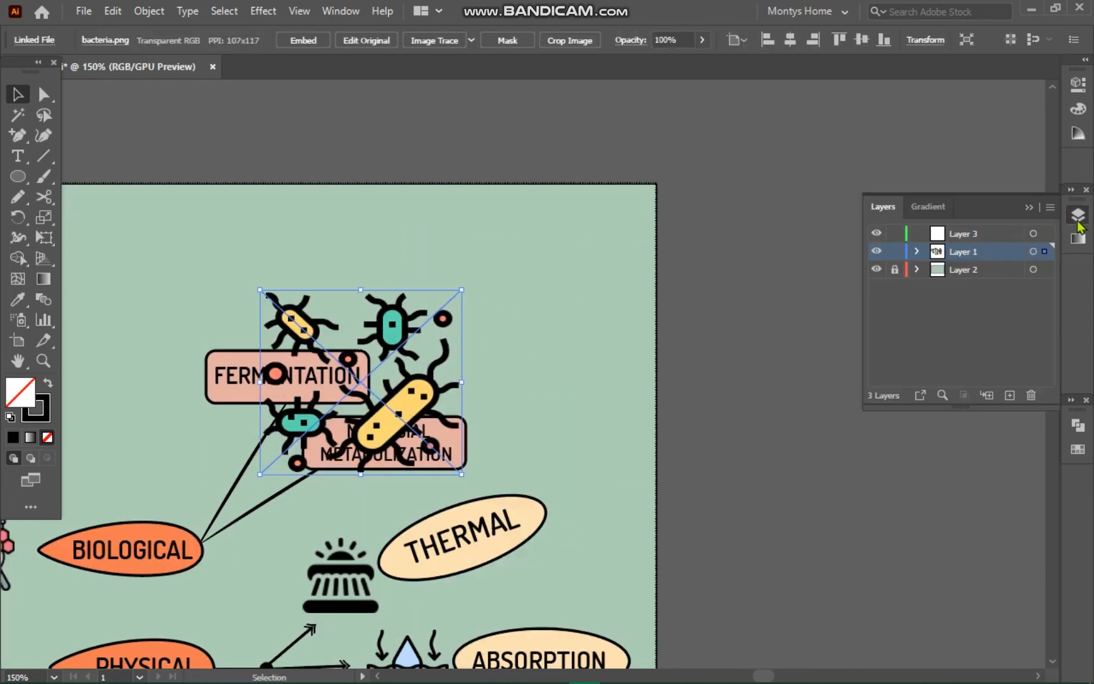
left_click(1044, 251)
left_click(1029, 207)
key("ctrl+z")
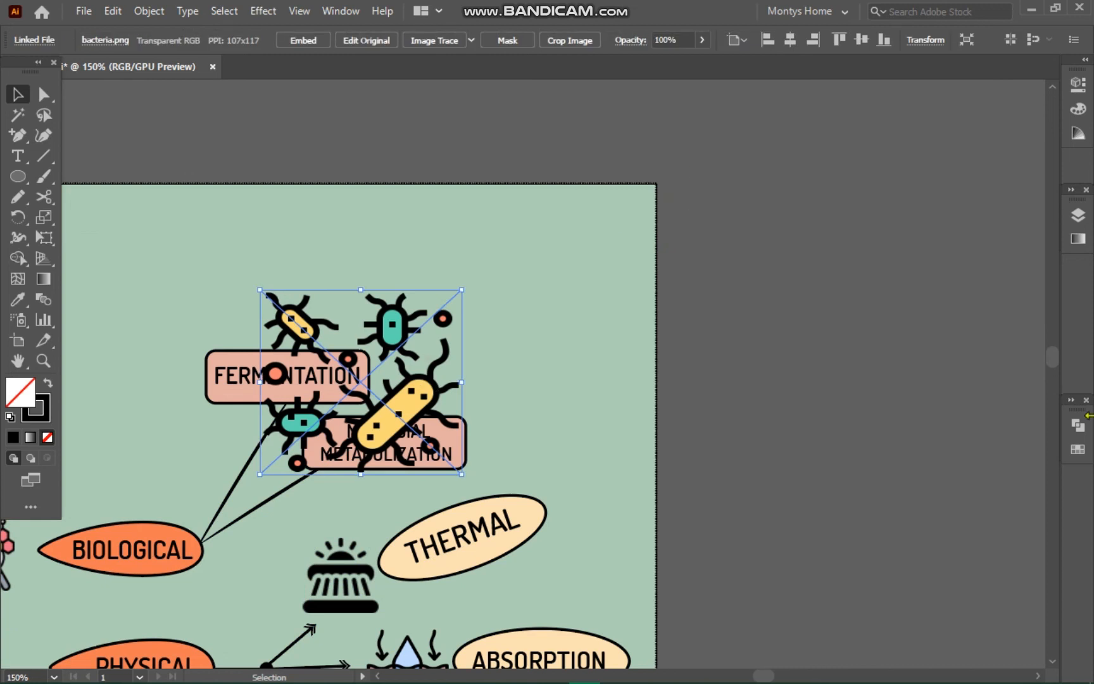
left_click(1078, 84)
scroll(886, 209, "down", 3)
left_click(973, 231)
left_click_drag(966, 249, 909, 255)
left_click_drag(347, 375, 308, 370)
left_click(432, 478)
left_click(419, 470)
left_click(972, 282)
mouse_move(913, 303)
left_mouse_down()
mouse_move(859, 318)
mouse_move(921, 305)
left_mouse_up()
left_click(701, 429)
Step: Bring the O3 cloud picture toward the artboard and scale it down to icon size
key("ctrl+minus")
key("ctrl+minus")
key("ctrl+minus")
left_click_drag(589, 360, 687, 219)
key("ctrl+equal")
key("ctrl+equal")
left_click_drag(663, 182, 625, 284)
Step: Place the O3 cloud icon beside the CHEMICAL branch line, opposite the arrow leading to the OZONATION box
left_click(713, 258)
left_click_drag(810, 602, 567, 280)
left_click(706, 352)
left_click_drag(790, 389, 238, 303)
left_click(490, 295)
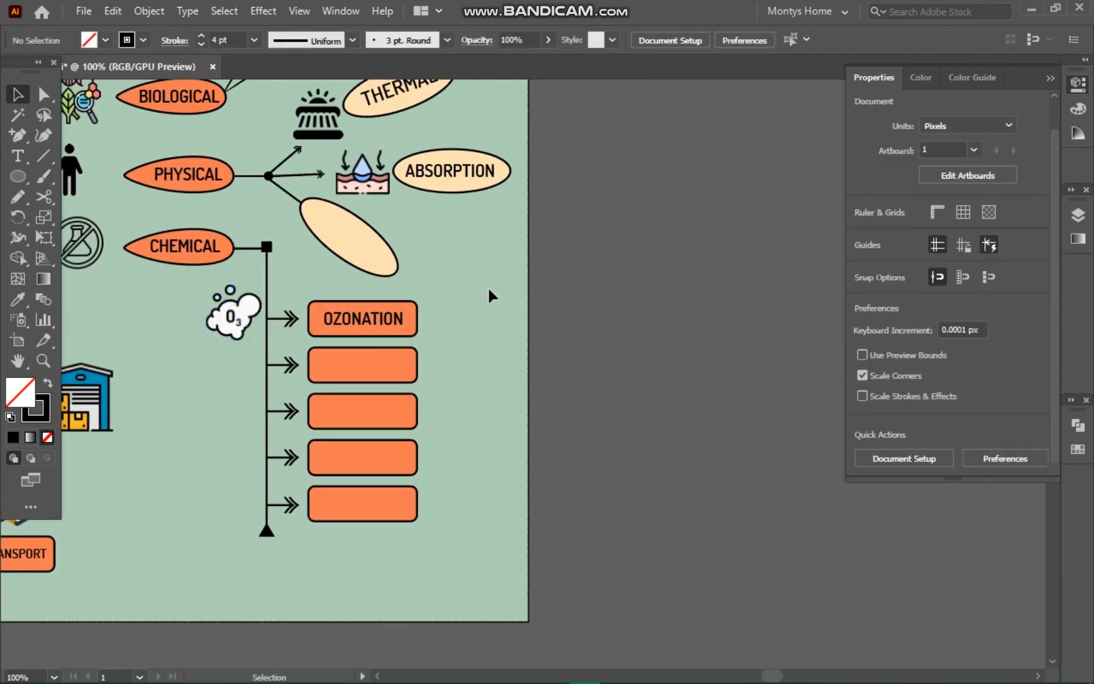
key("ctrl+minus")
key("ctrl+minus")
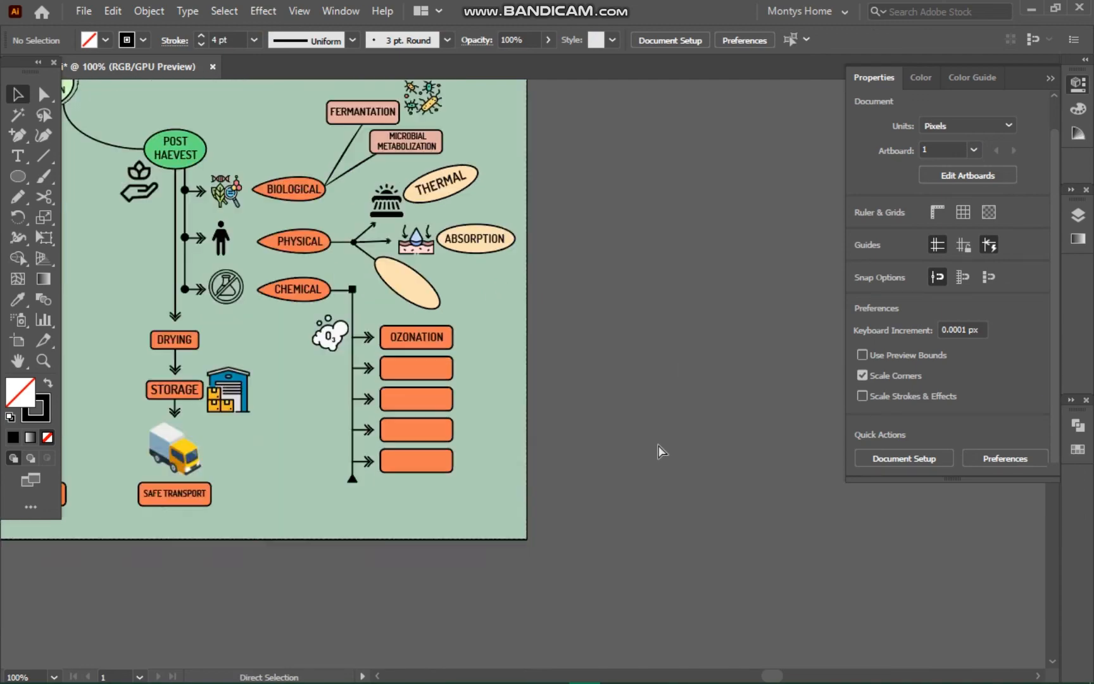
left_click_drag(522, 444, 749, 541)
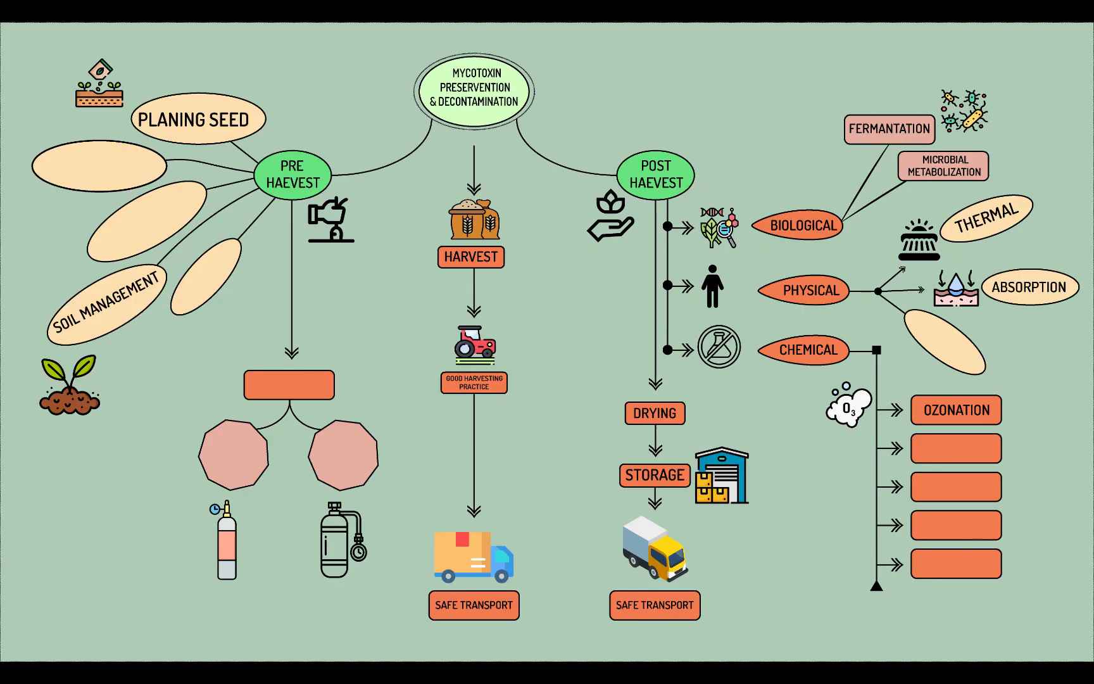